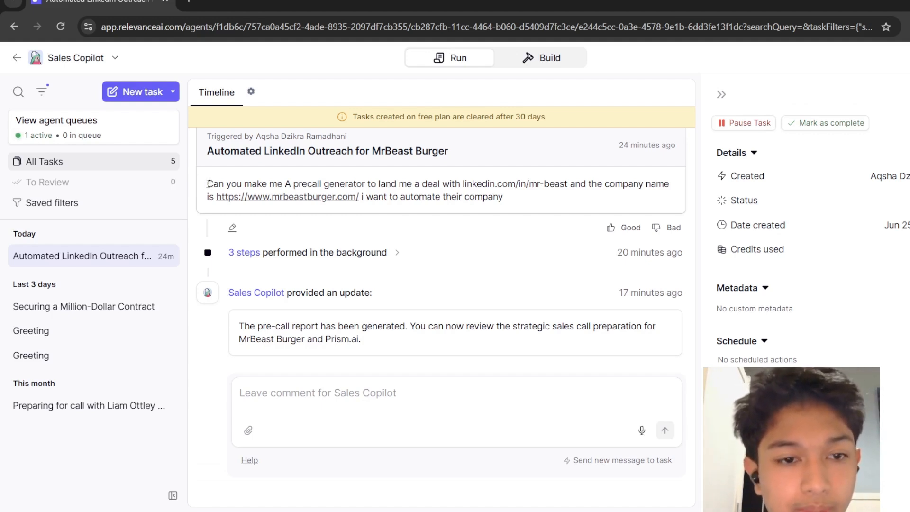
Read through the task prompt that triggered the Sales Copilot, highlighting its goal, LinkedIn profile and company URL.
left_click_drag(208, 183, 370, 184)
left_click(203, 200)
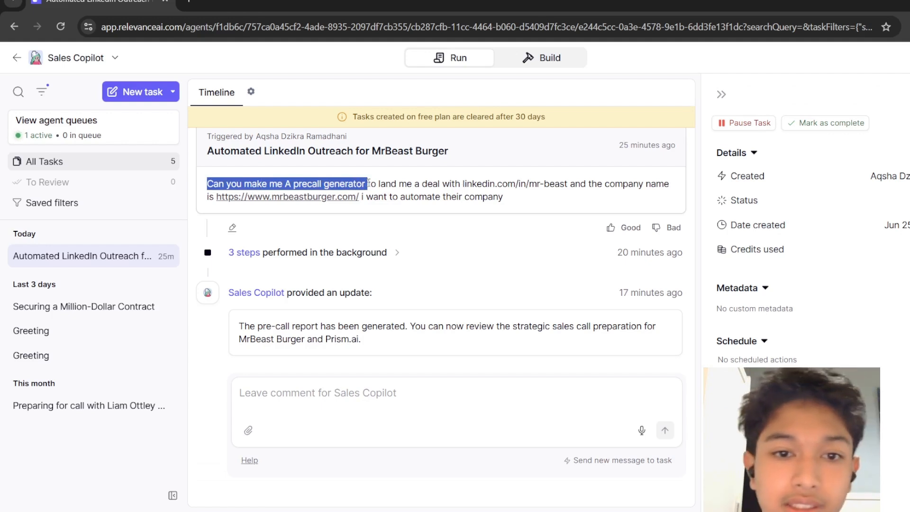
left_click(392, 178)
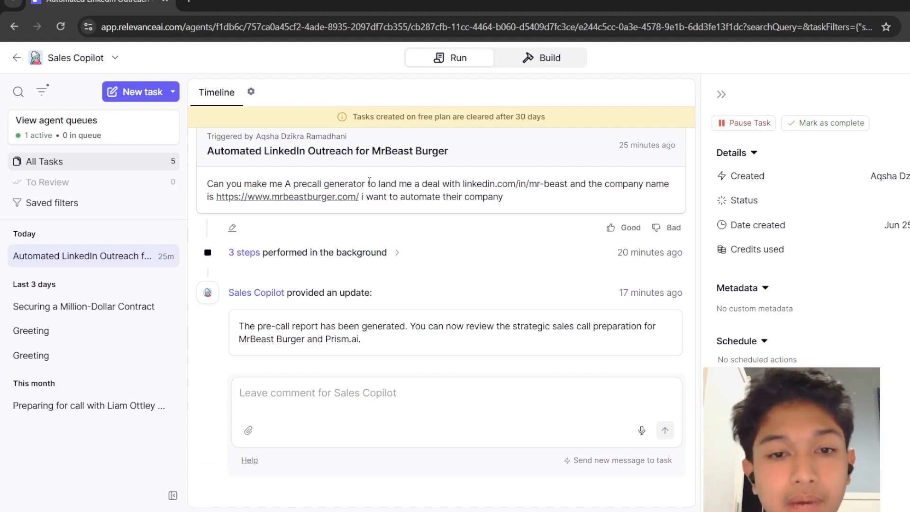
left_click_drag(369, 185, 560, 194)
left_click(458, 189)
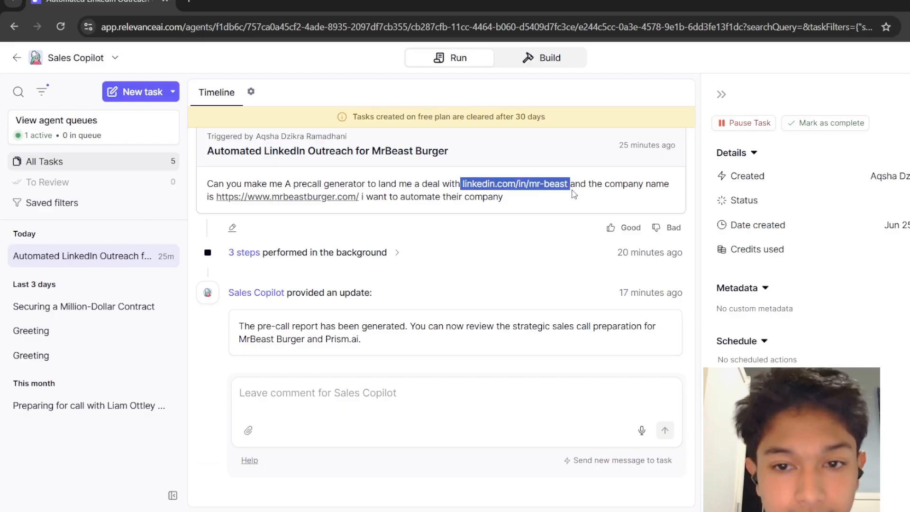
left_click(645, 197)
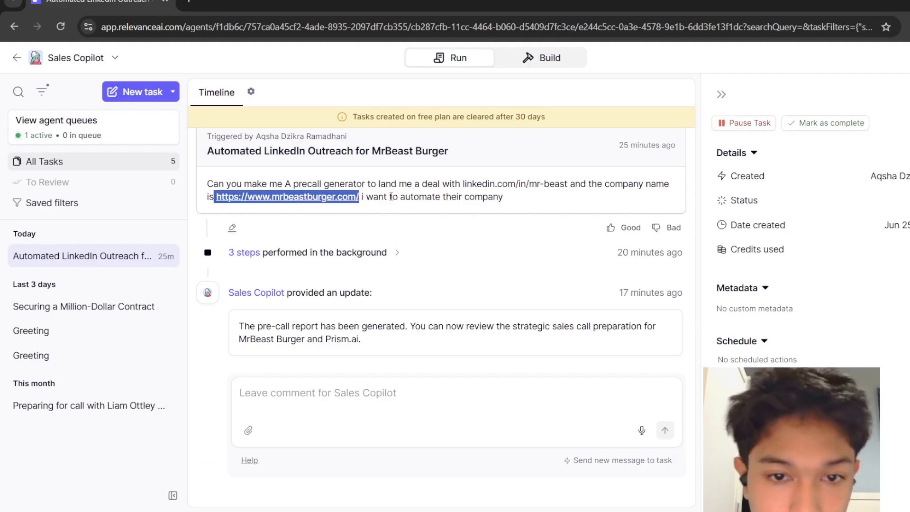
left_click(385, 194)
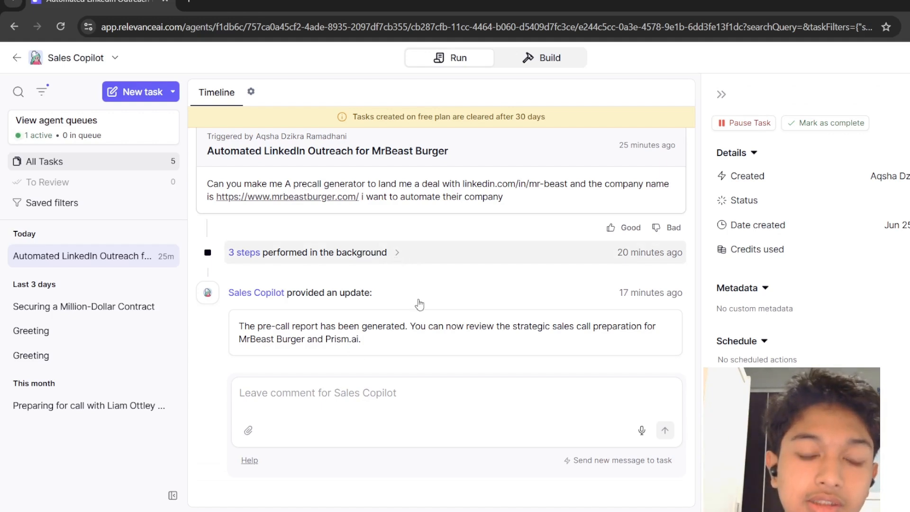
Expand the background steps and review the Pre-Call Report Generator's tool output report.
left_click(308, 252)
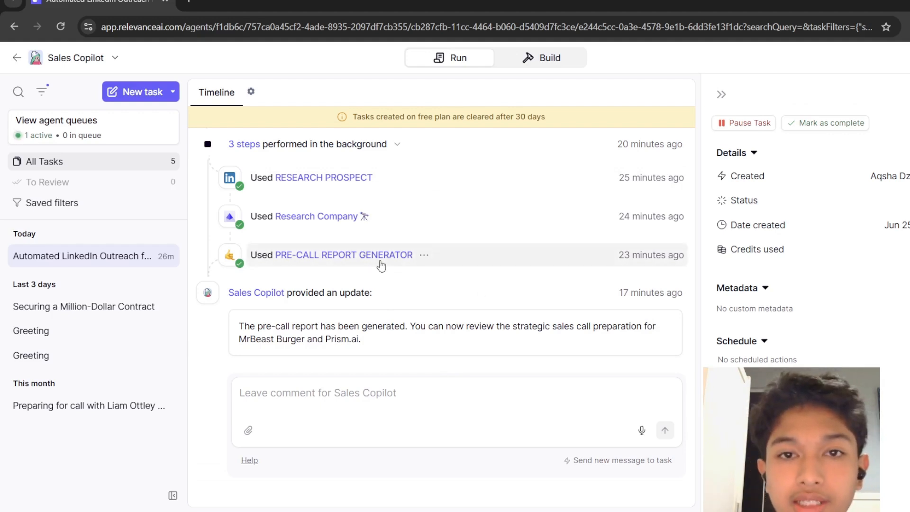
left_click(448, 258)
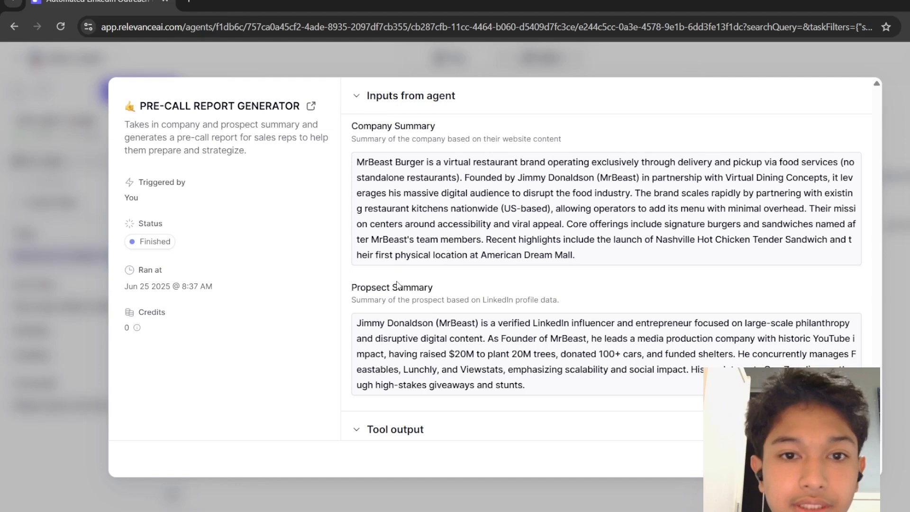
left_click(411, 95)
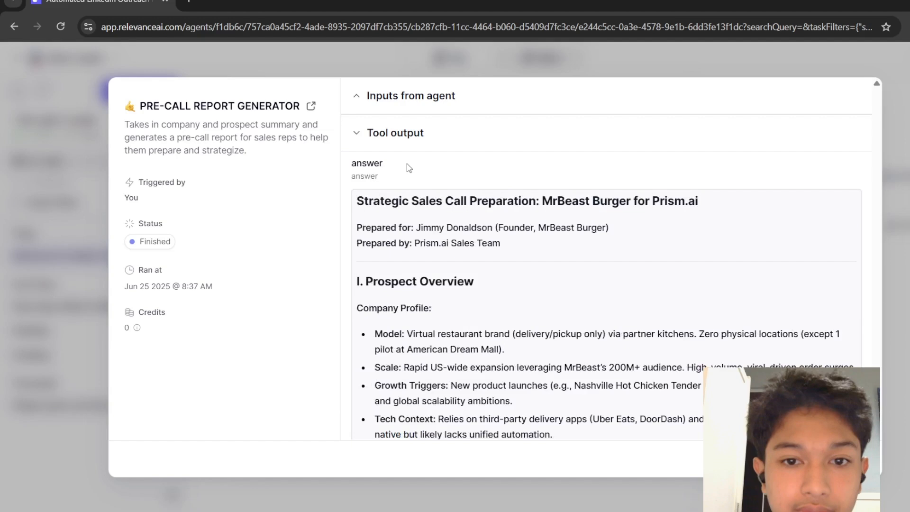
scroll(406, 164, "down", 2)
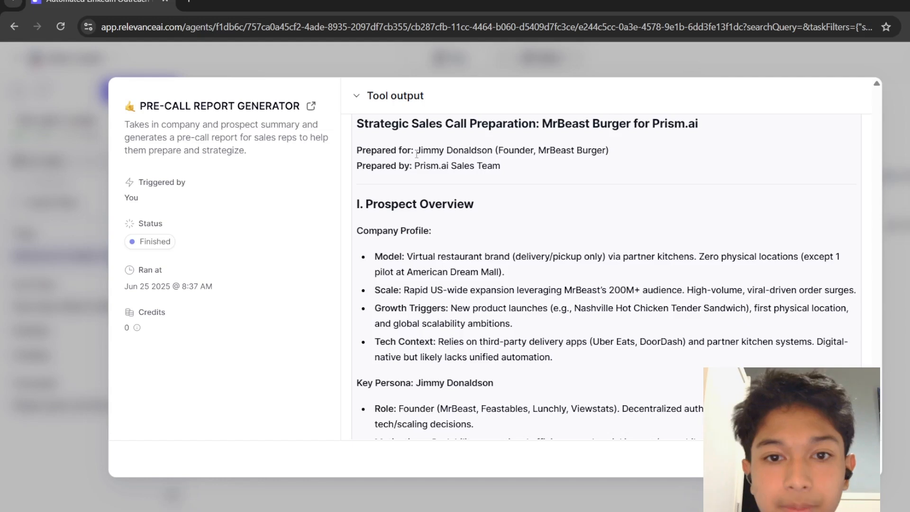
left_click_drag(417, 151, 567, 147)
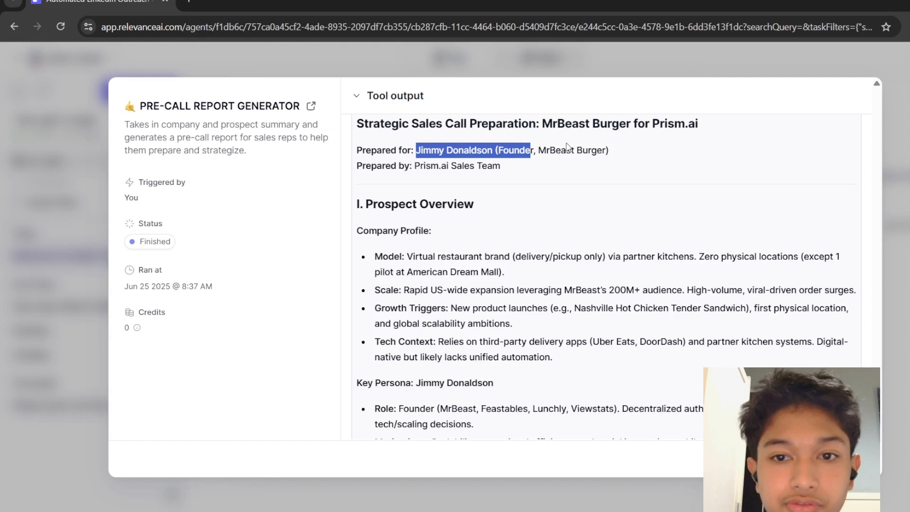
left_click(378, 287)
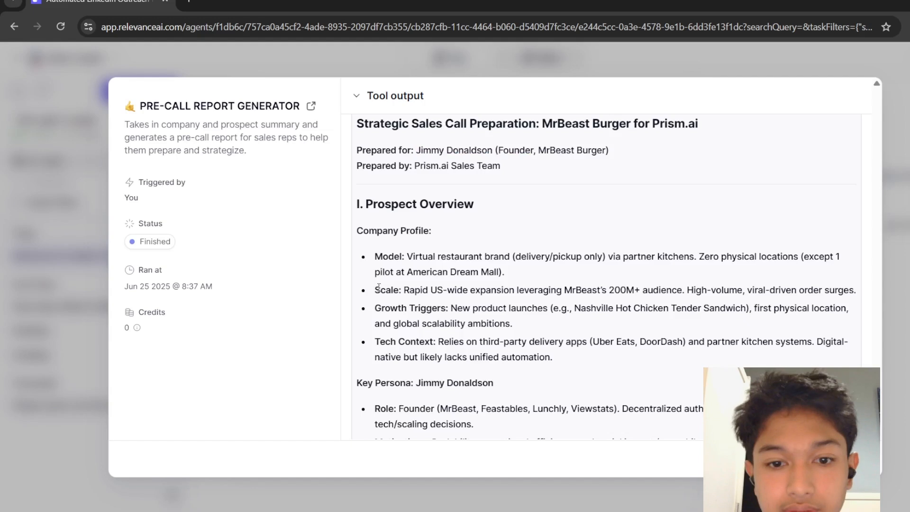
scroll(379, 287, "down", 15)
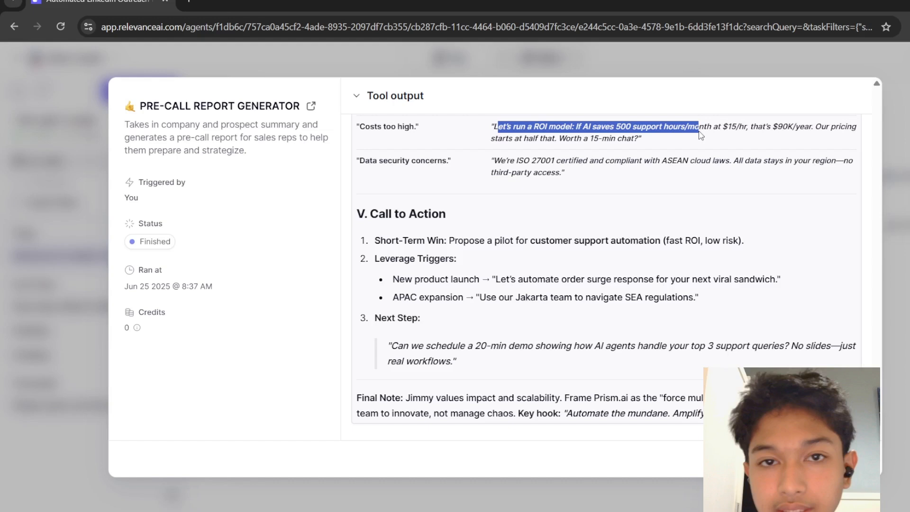
left_click(550, 56)
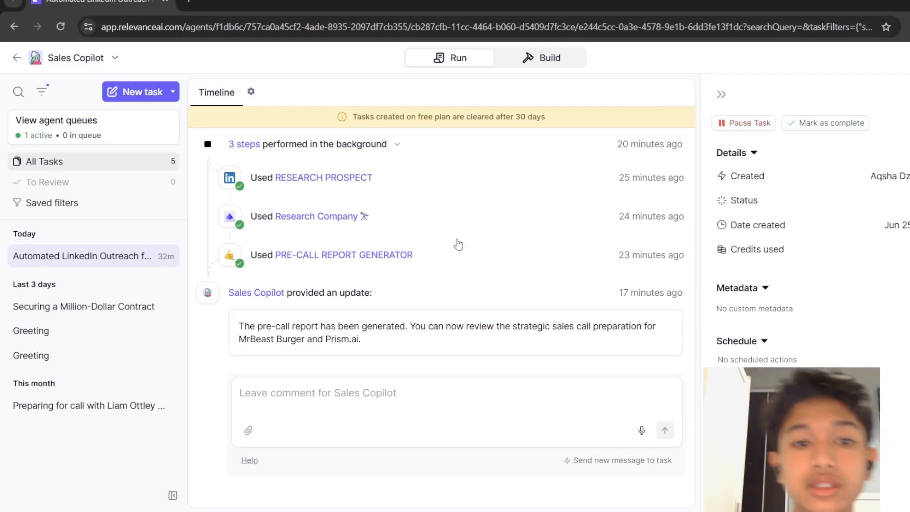
Open the Research Company tool in its builder and scroll through its inputs and steps.
left_click(359, 218)
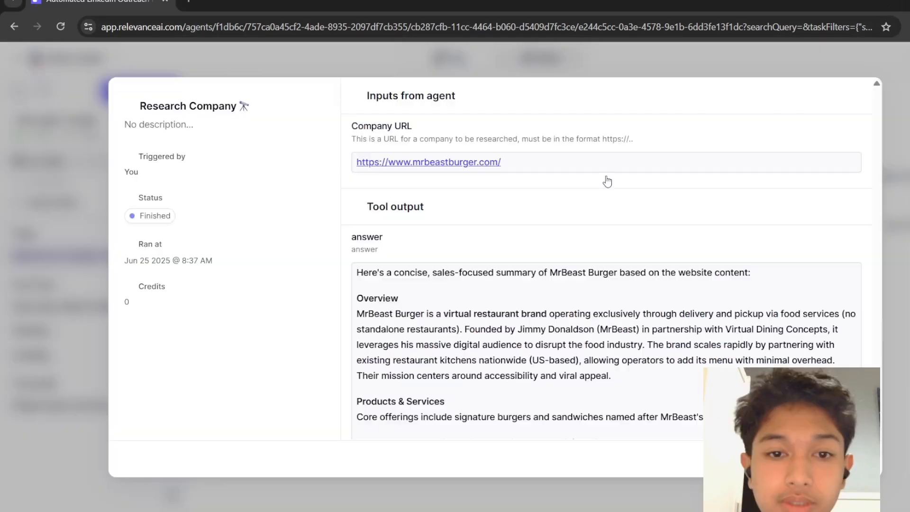
left_click(262, 106)
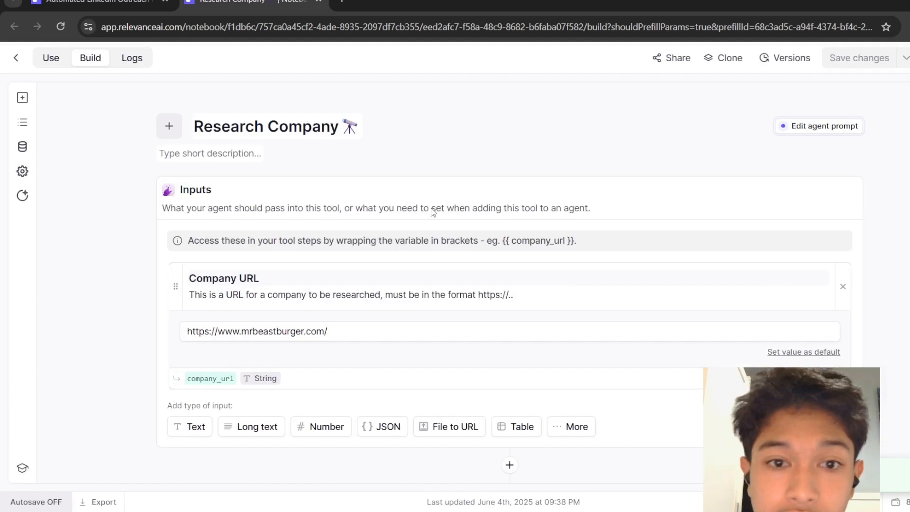
scroll(433, 211, "down", 7)
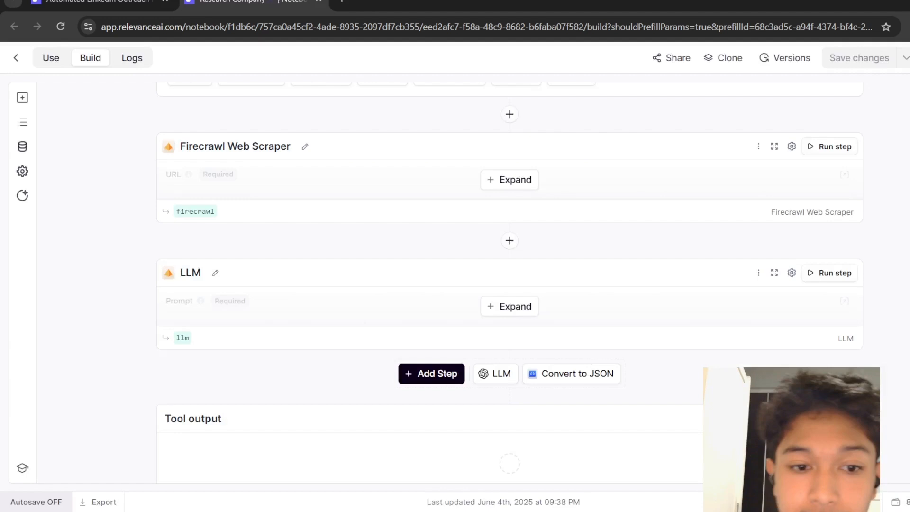
scroll(510, 285, "up", 5)
scroll(510, 285, "down", 4)
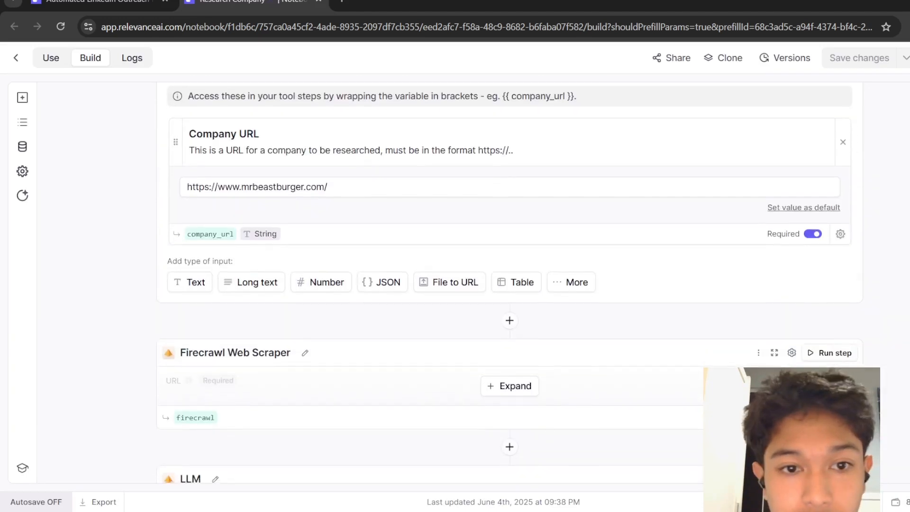
scroll(509, 284, "up", 1)
scroll(279, 313, "up", 4)
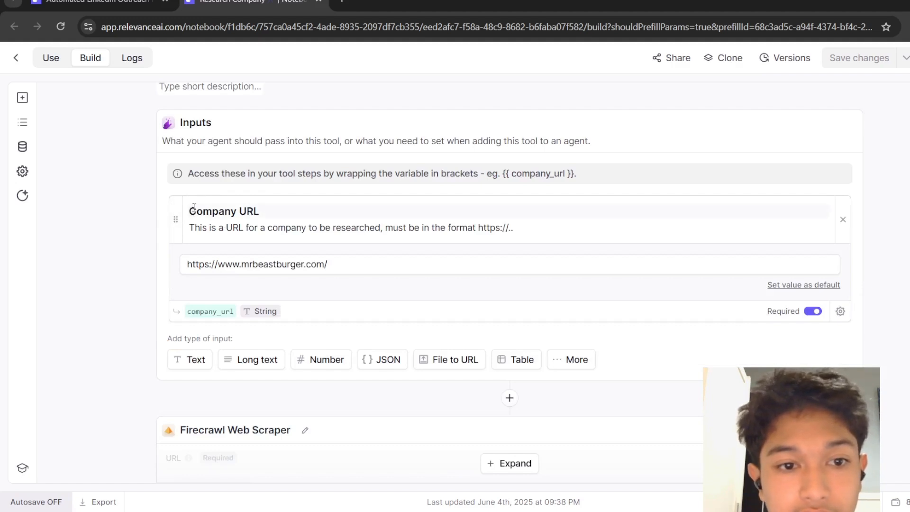
Examine the Company URL input and expand the Firecrawl Web Scraper step to inspect its settings.
left_click_drag(189, 211, 300, 209)
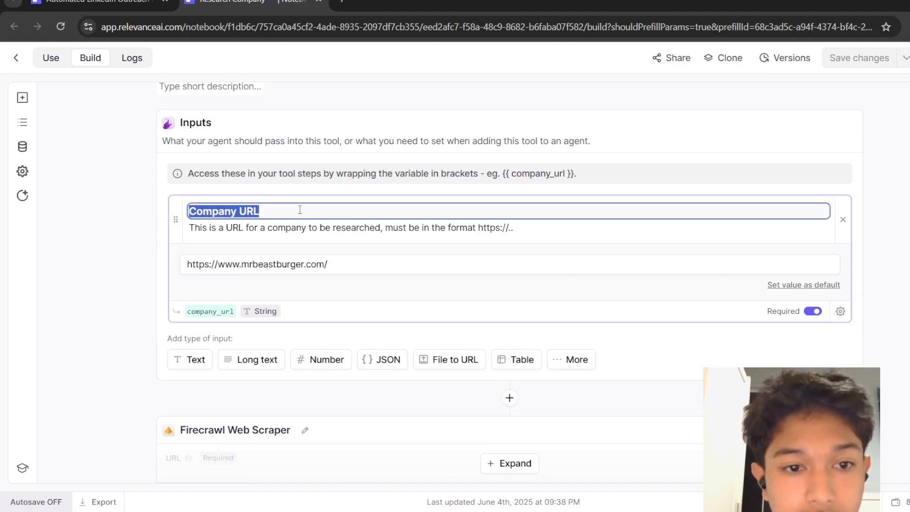
left_click_drag(192, 228, 512, 231)
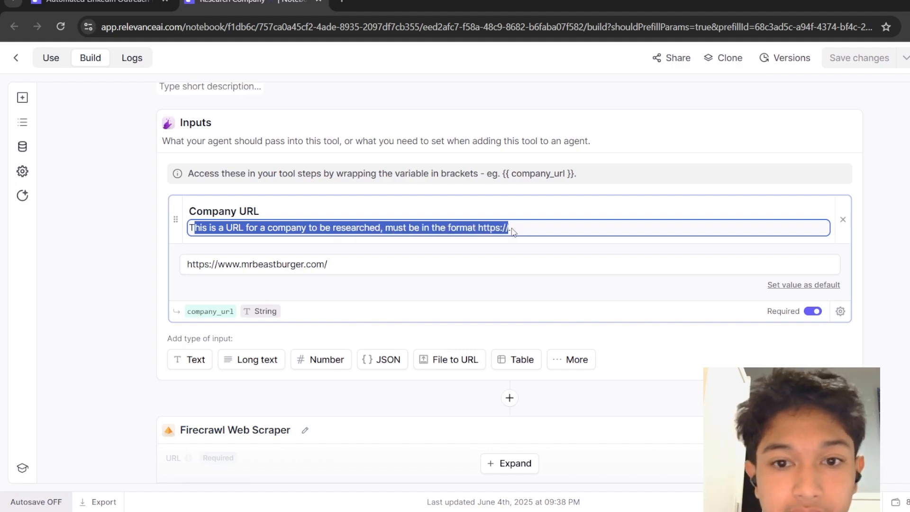
left_click(356, 264)
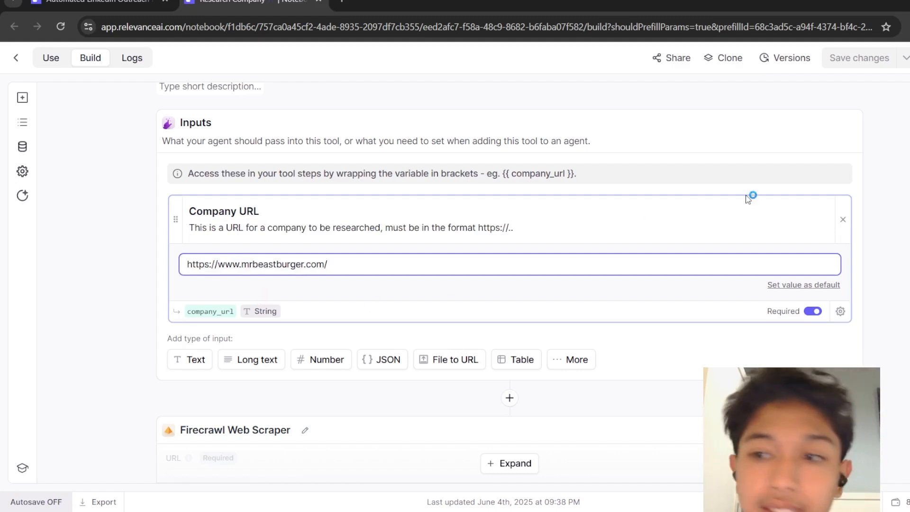
left_click(878, 204)
scroll(877, 204, "down", 3)
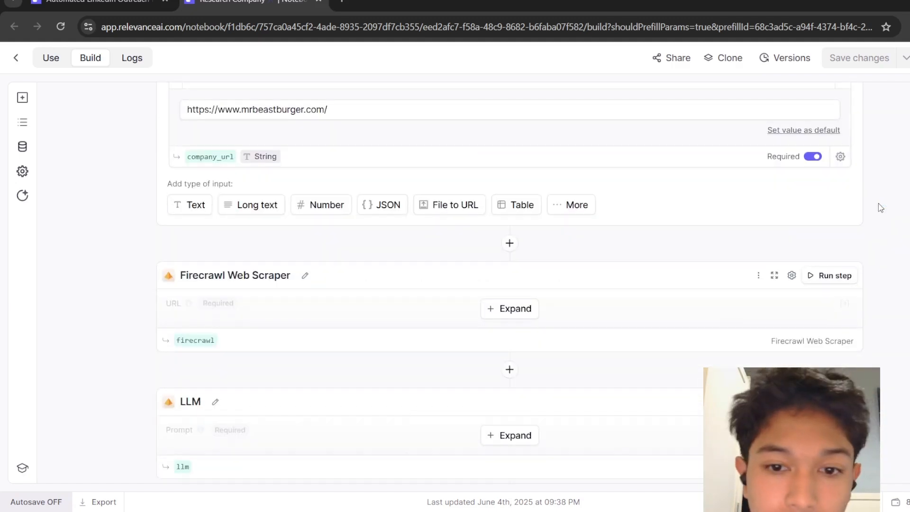
left_click(521, 312)
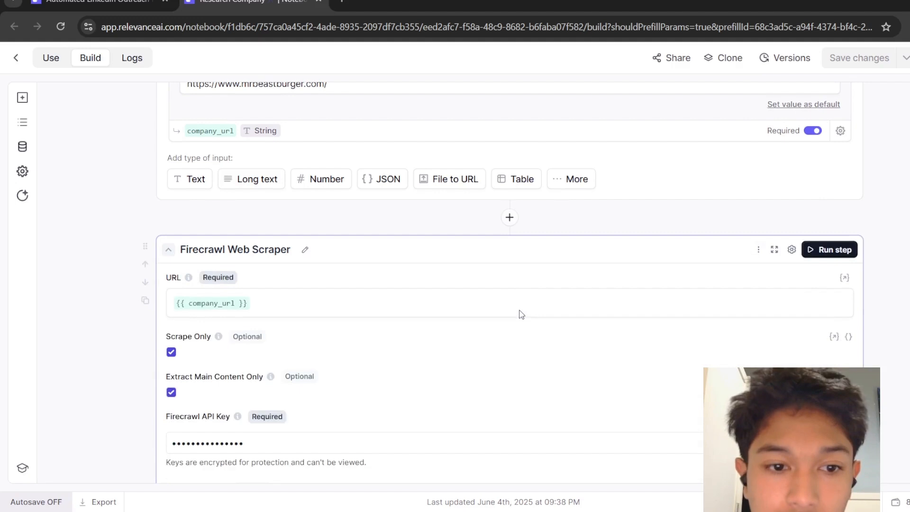
scroll(521, 314, "down", 1)
scroll(521, 315, "down", 2)
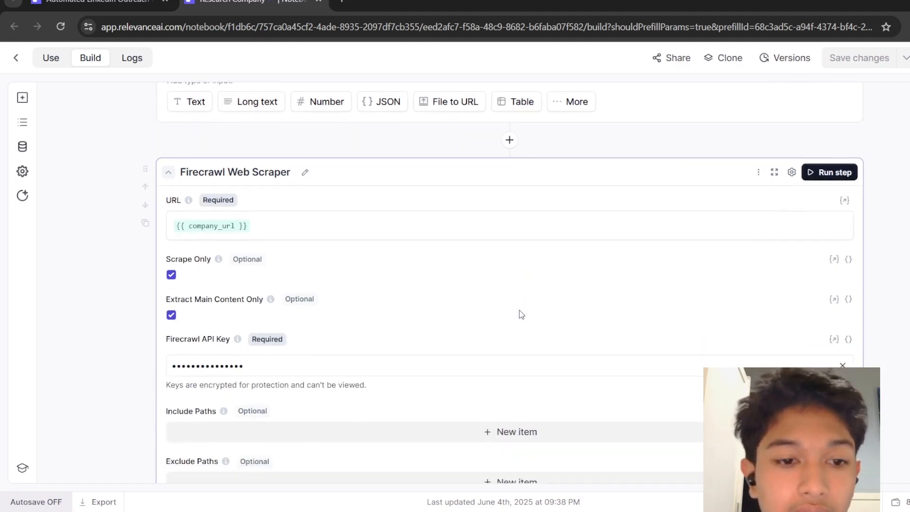
scroll(521, 315, "down", 1)
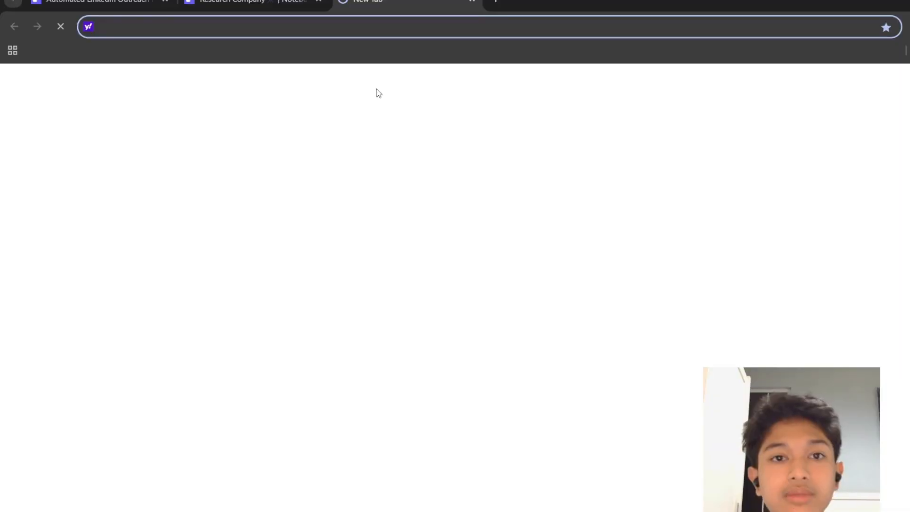
Open Firecrawl in a new browser tab and go to its API Keys page.
type("firecrawl.dev")
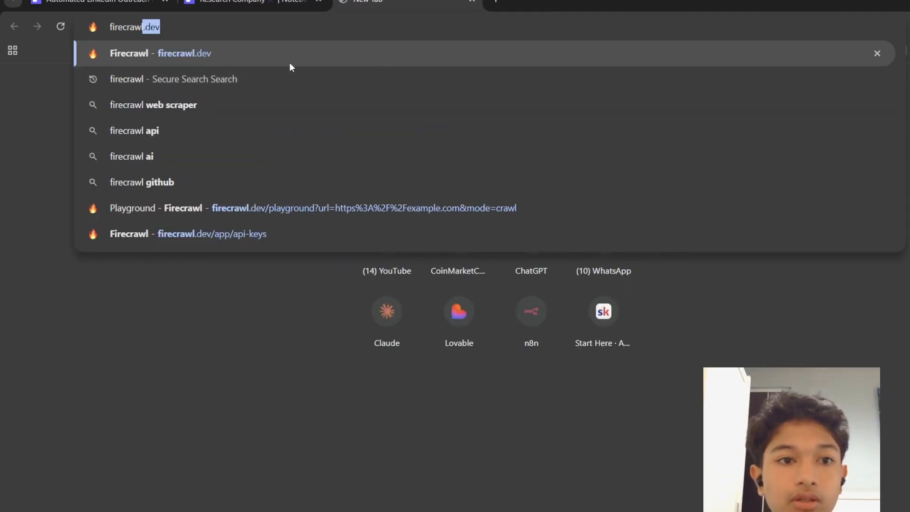
left_click(290, 63)
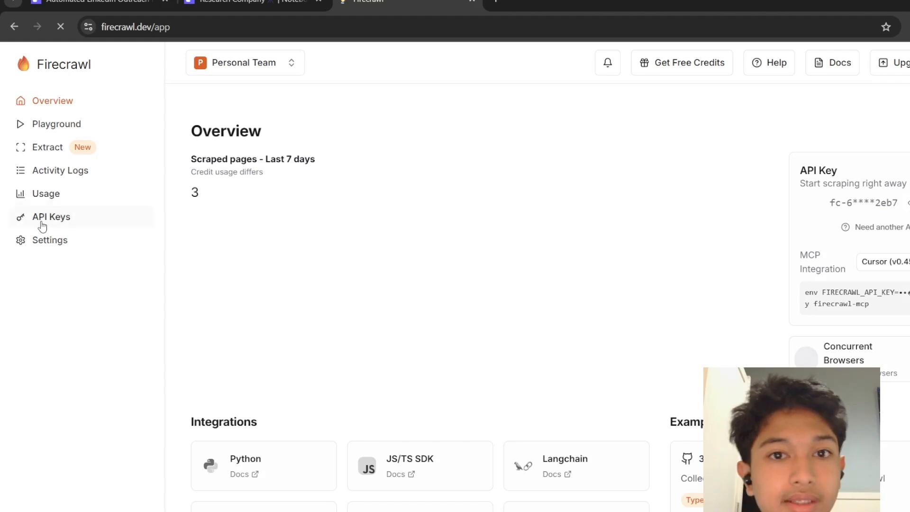
left_click(45, 219)
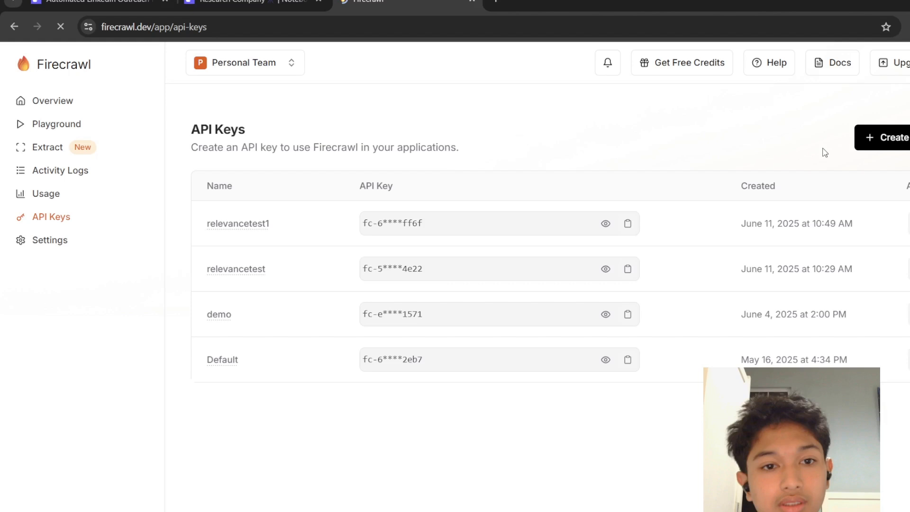
Create a new Firecrawl API key named demo123 and dismiss the What's New popup.
left_click(894, 138)
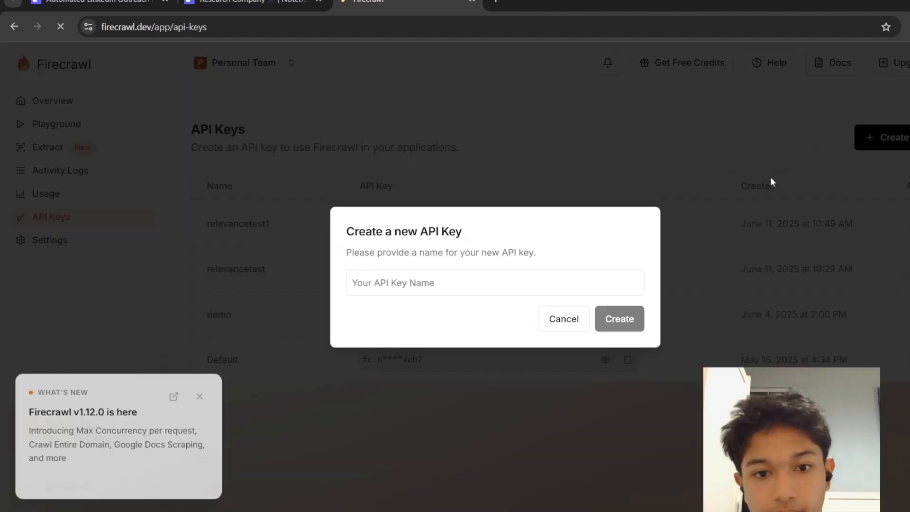
left_click(456, 284)
type("de")
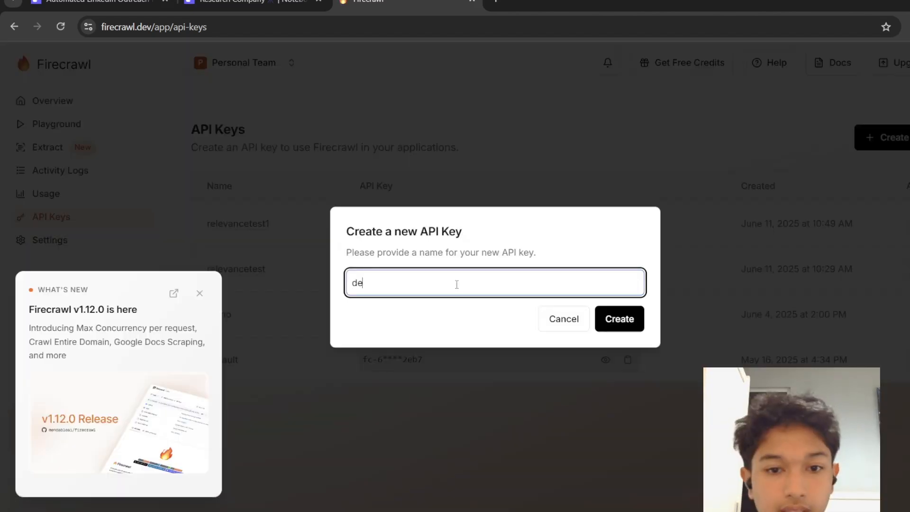
type("mo")
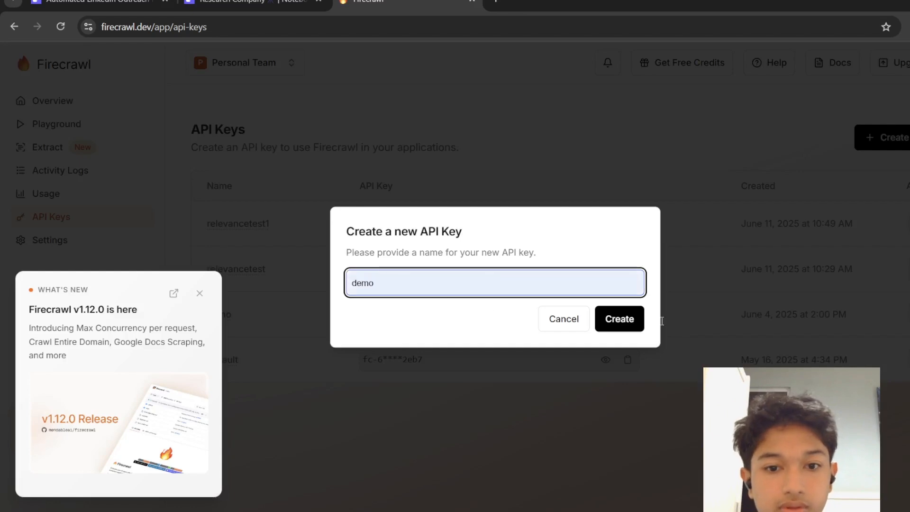
left_click(622, 319)
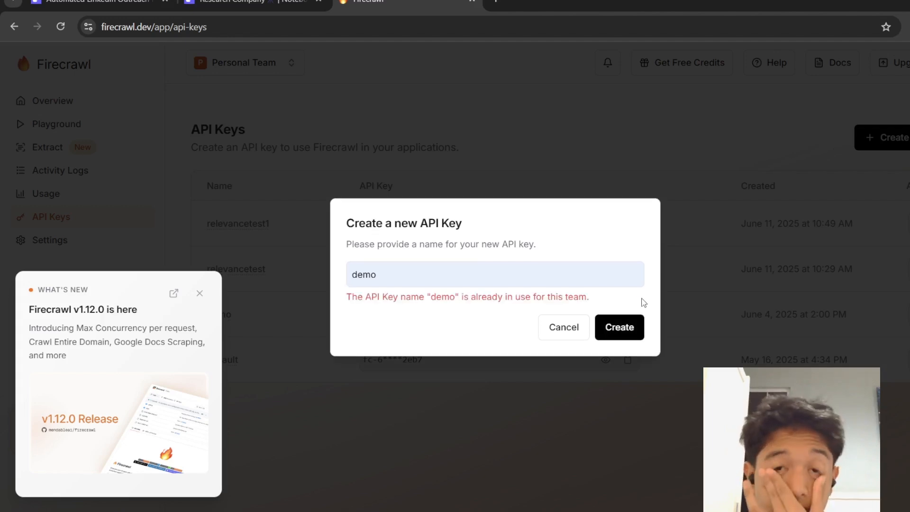
left_click(455, 274)
type("123")
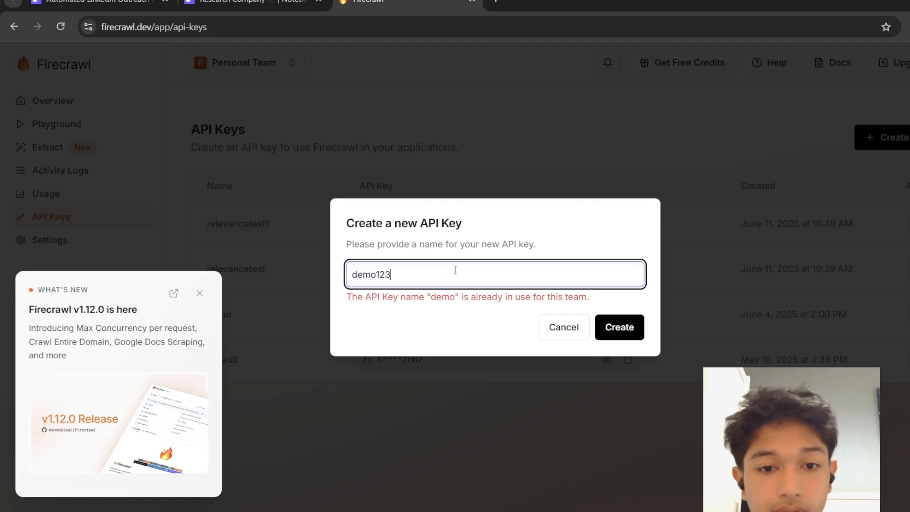
left_click(619, 326)
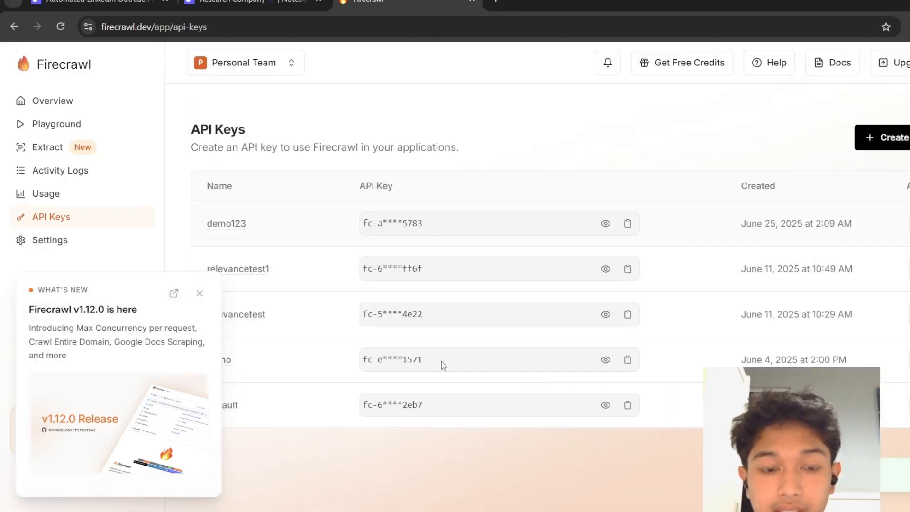
left_click(200, 296)
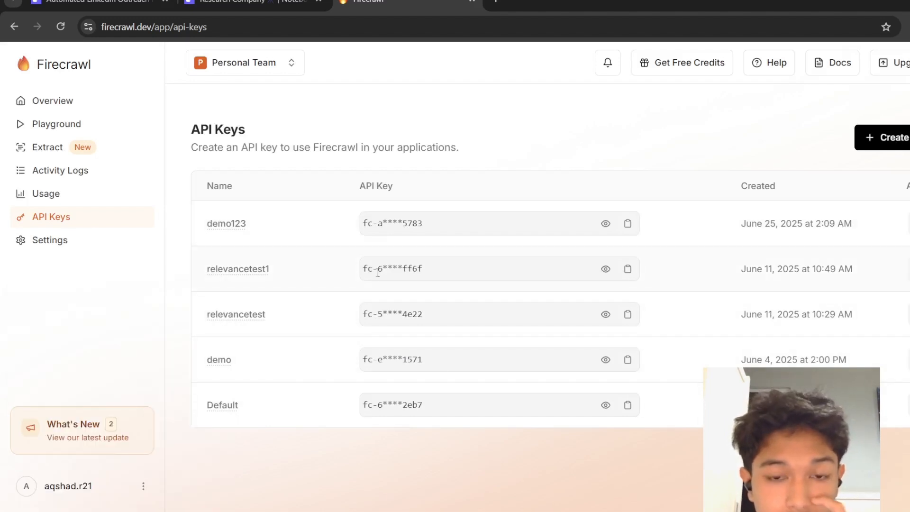
Copy the new demo123 API key, return to the tool builder, and locate the Firecrawl API key in the tool's settings by searching fire.
left_click(629, 224)
left_click(198, 7)
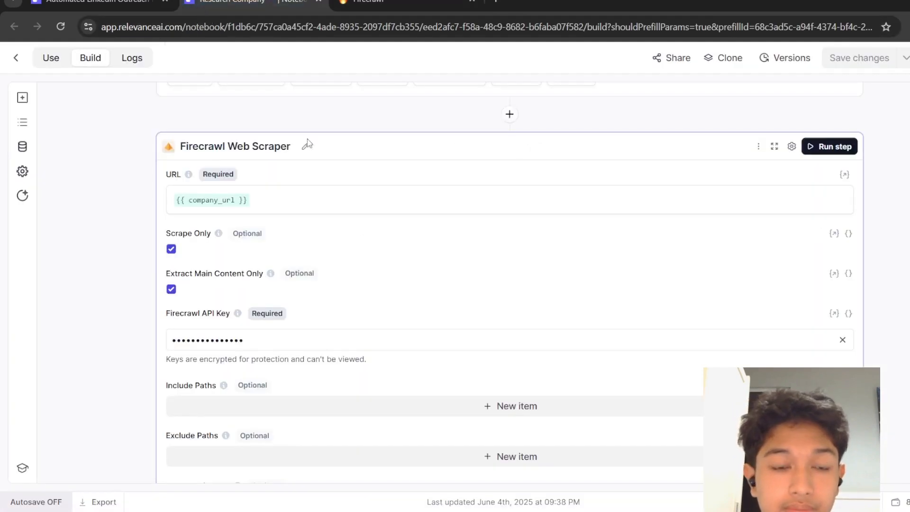
left_click(24, 125)
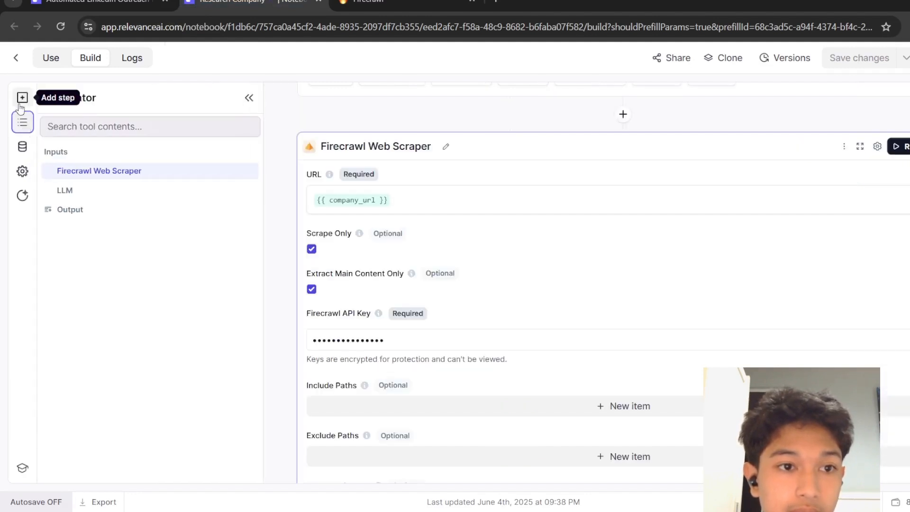
left_click(23, 146)
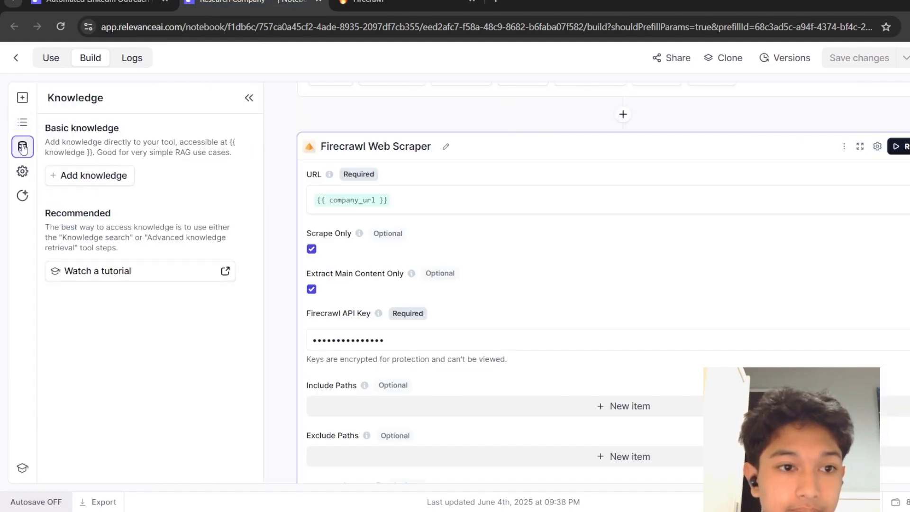
left_click(22, 171)
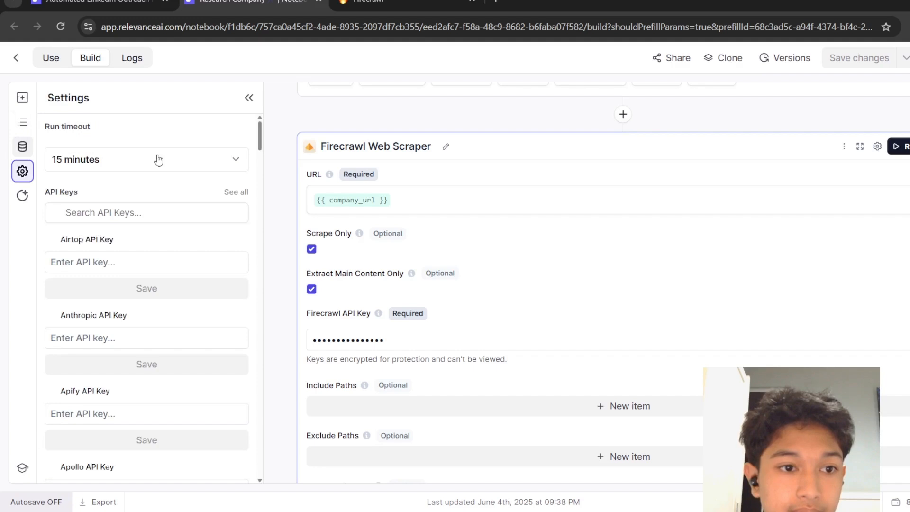
left_click(177, 205)
type("fire")
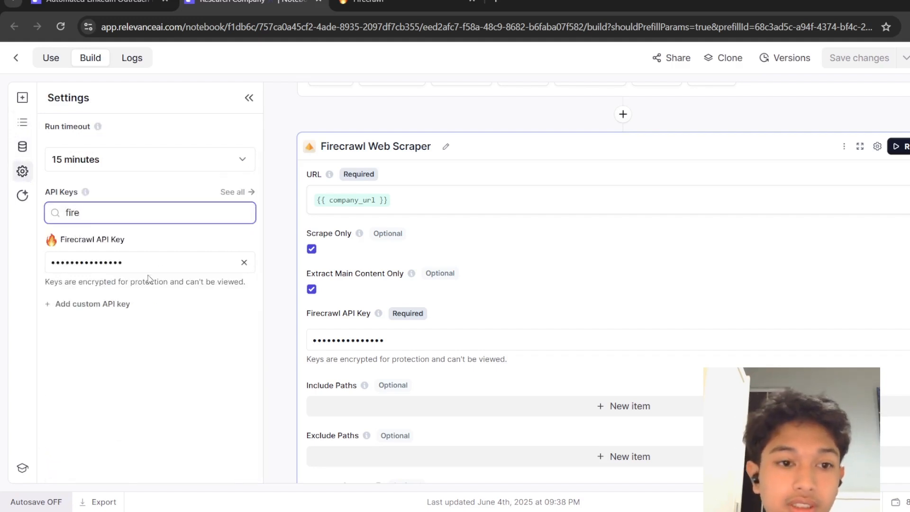
left_click_drag(136, 262, 31, 262)
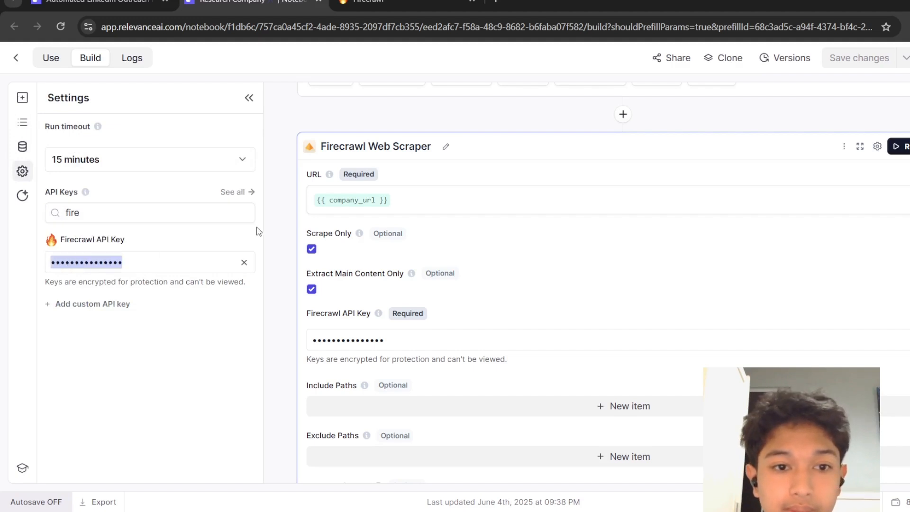
left_click(271, 228)
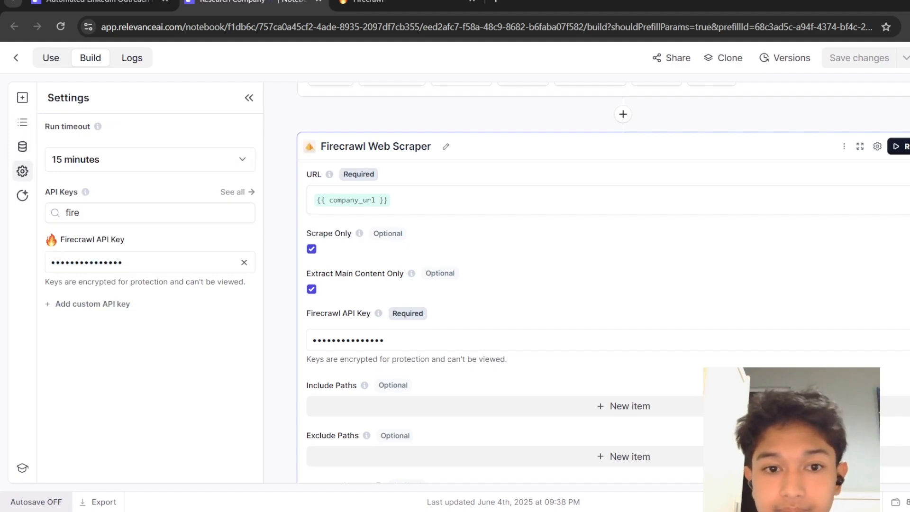
left_click(249, 98)
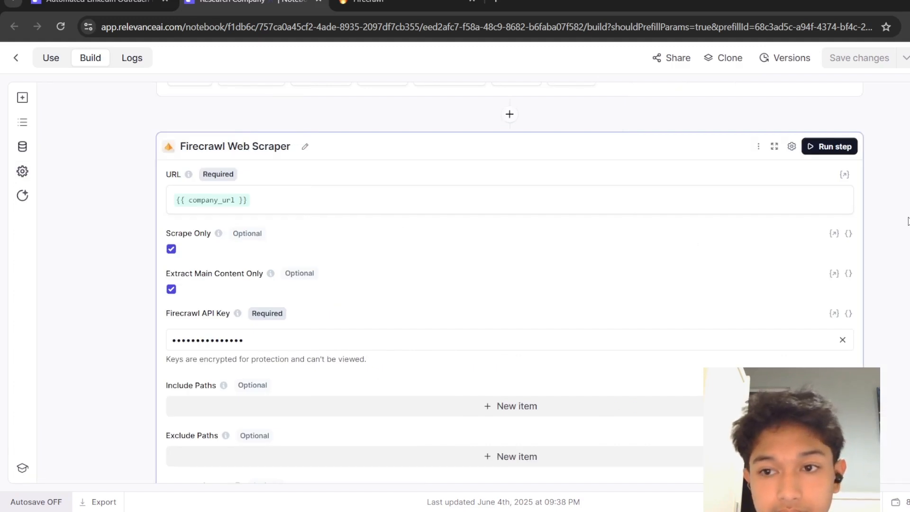
Expand the LLM step below the Firecrawl Web Scraper to show its prompt.
scroll(907, 221, "down", 7)
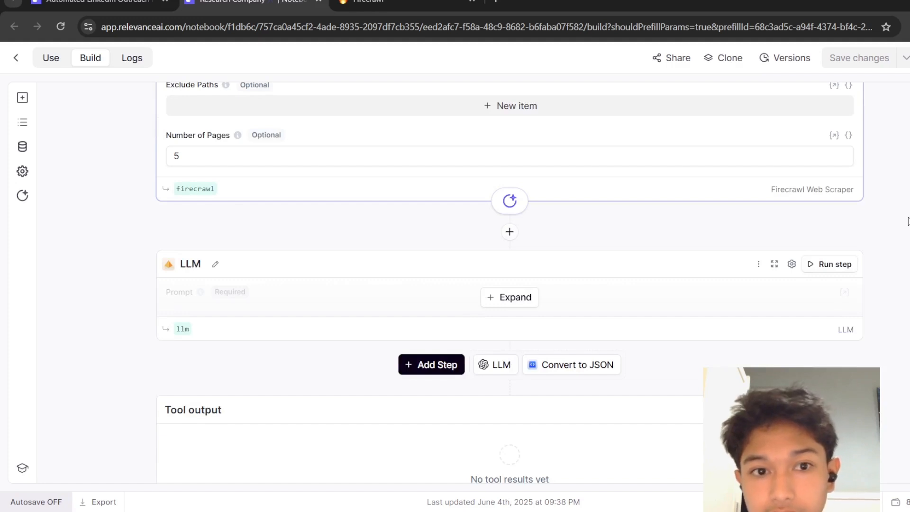
scroll(908, 221, "up", 3)
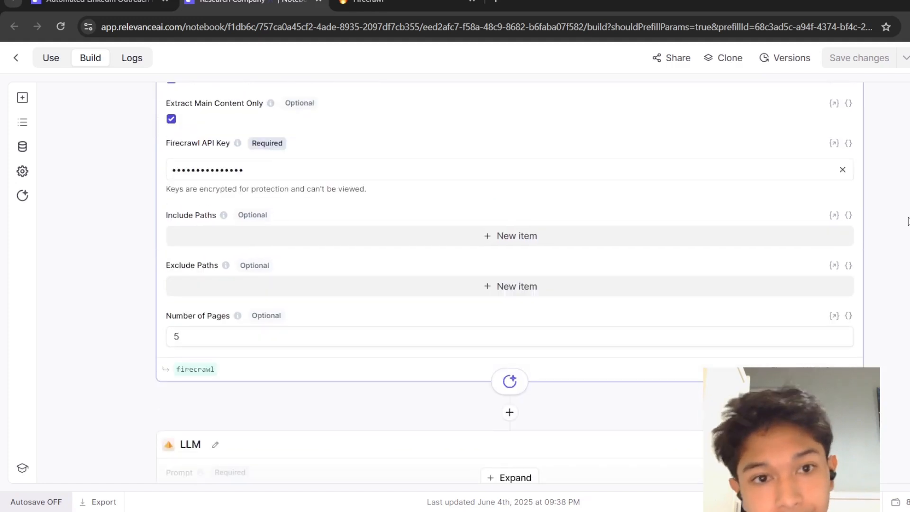
scroll(908, 221, "down", 1)
left_click(530, 429)
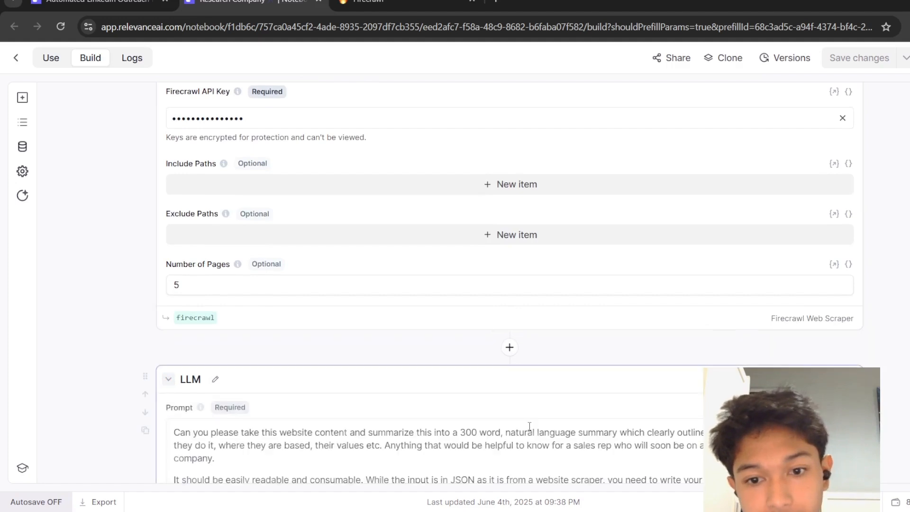
Review the LLM step's summary prompt and its notes.
scroll(530, 426, "down", 3)
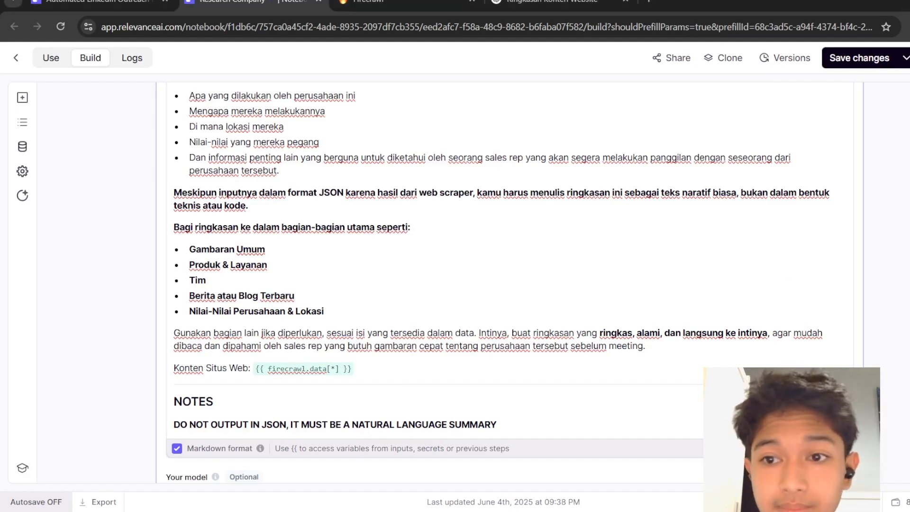
scroll(500, 282, "up", 5)
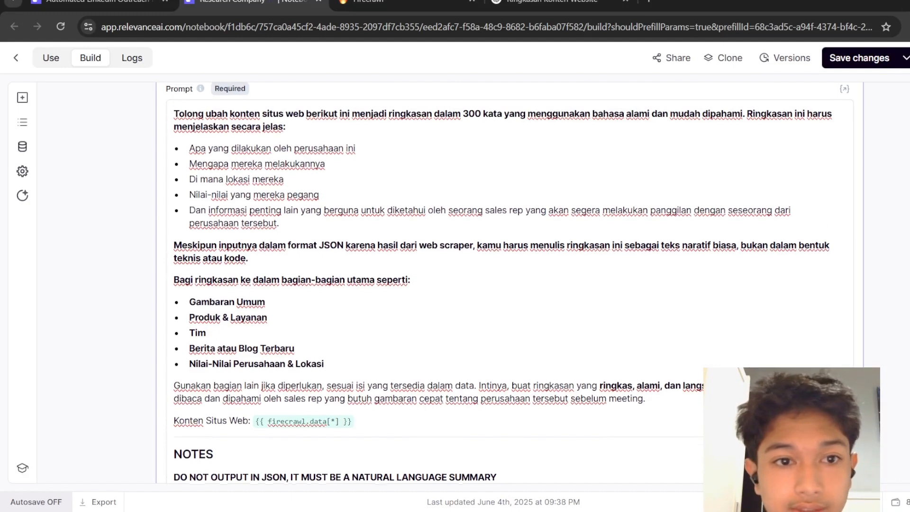
scroll(510, 283, "down", 1)
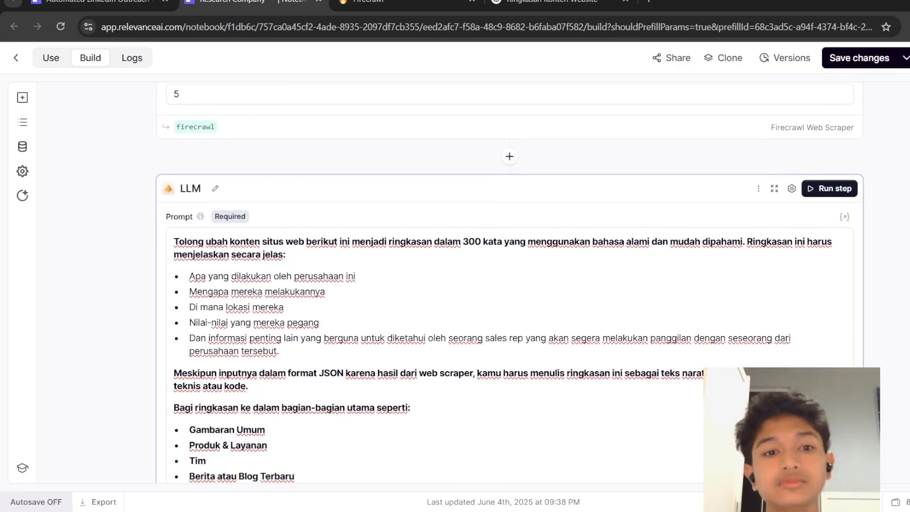
scroll(510, 284, "down", 1)
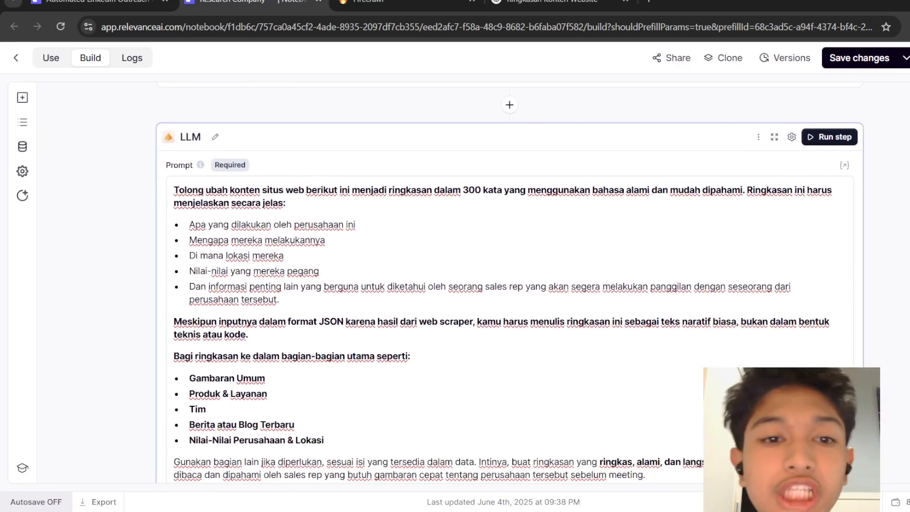
scroll(509, 284, "down", 1)
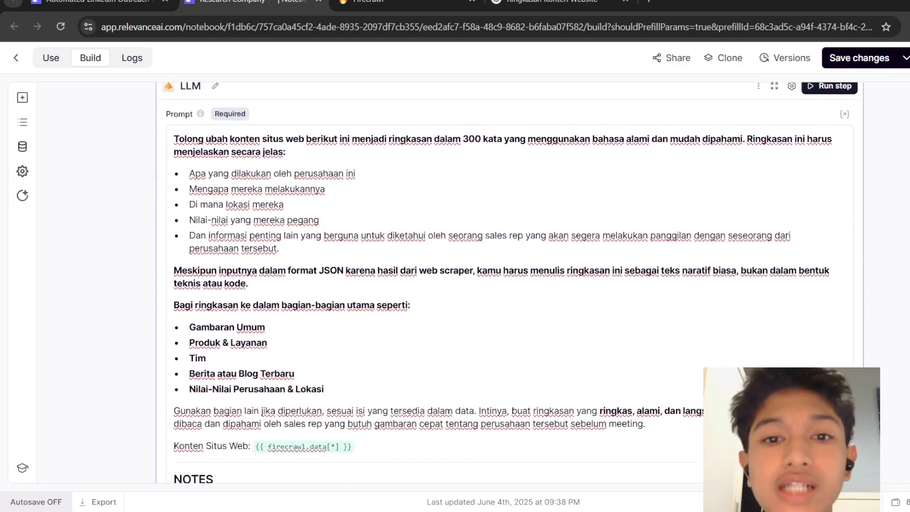
scroll(509, 284, "down", 1)
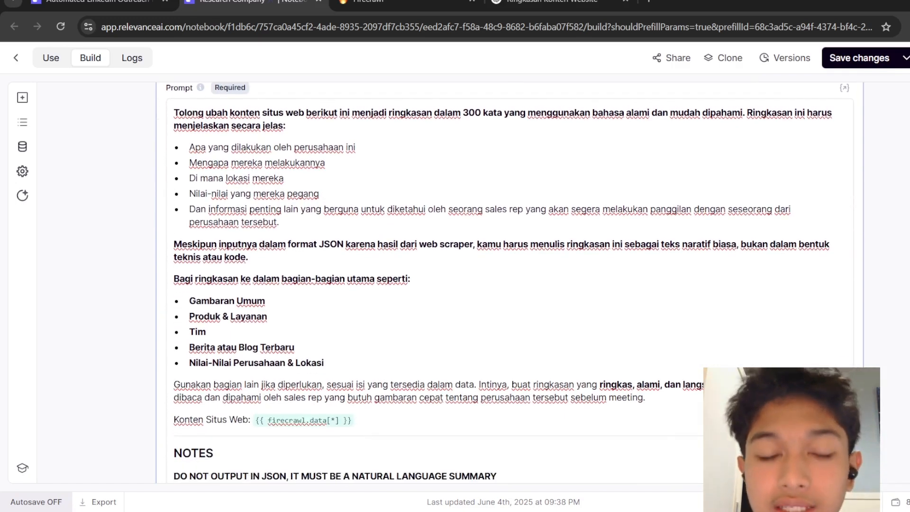
scroll(509, 285, "down", 1)
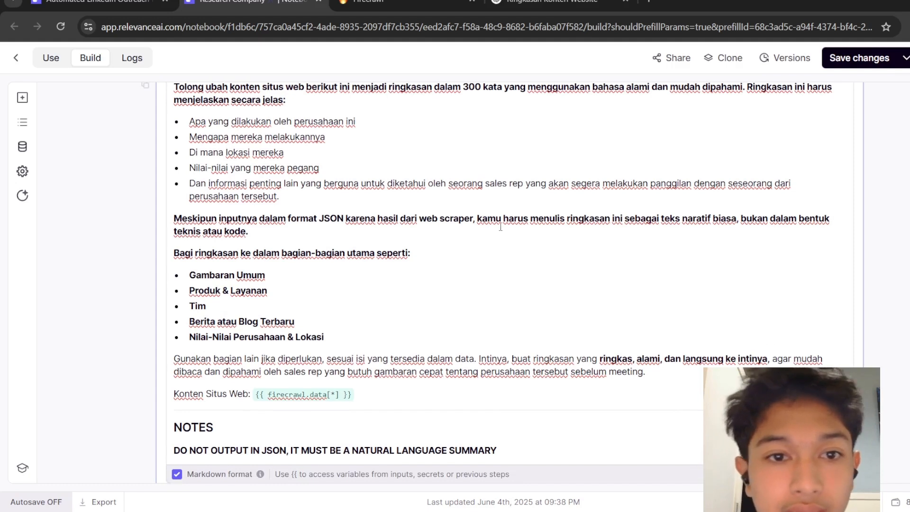
Highlight each bullet point and the JSON instruction of the prompt while reading them.
left_click_drag(290, 131, 396, 131)
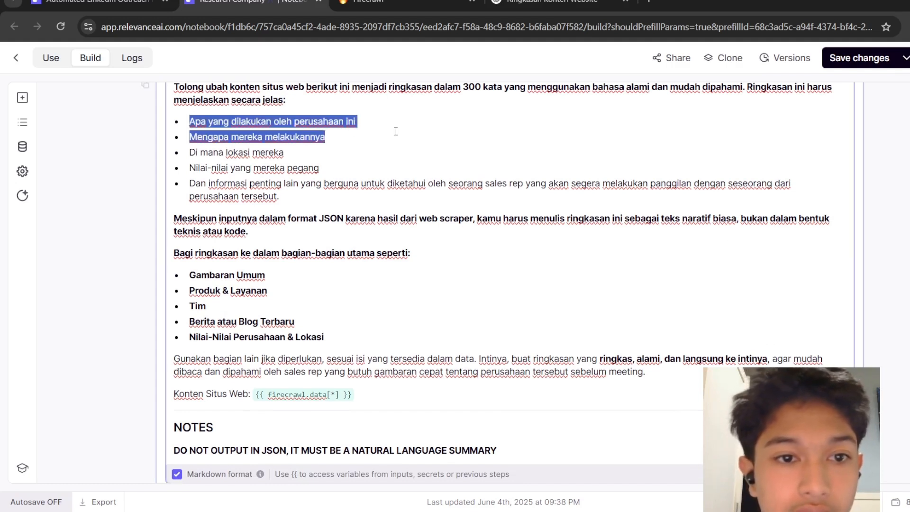
left_click(279, 149)
left_click_drag(191, 138, 338, 136)
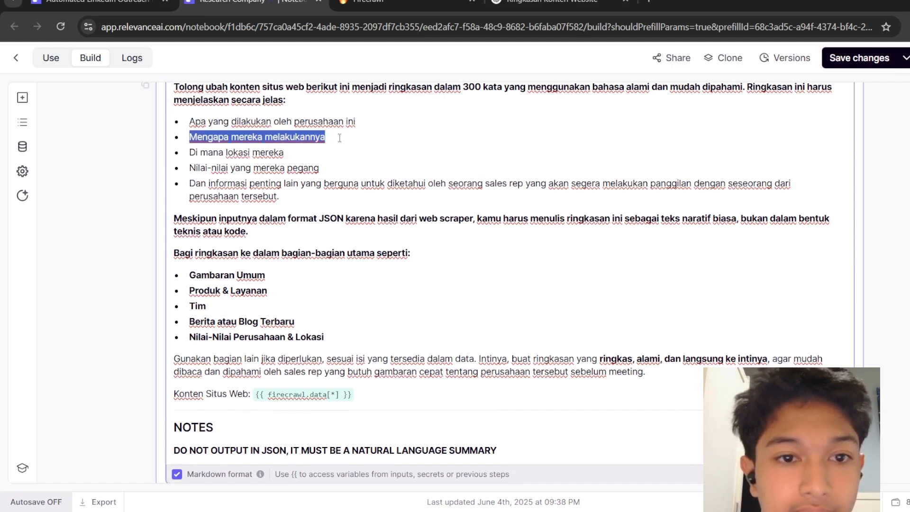
left_click(201, 155)
left_click_drag(184, 153, 314, 157)
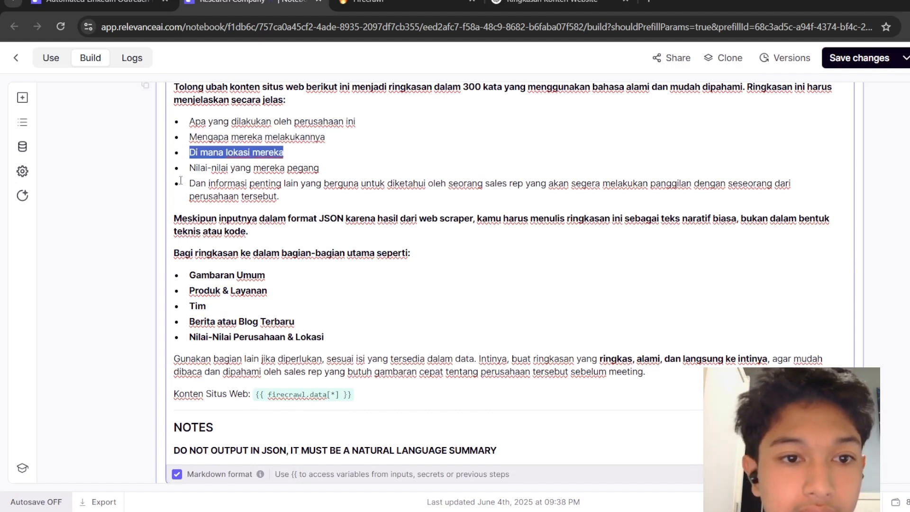
left_click_drag(186, 168, 361, 165)
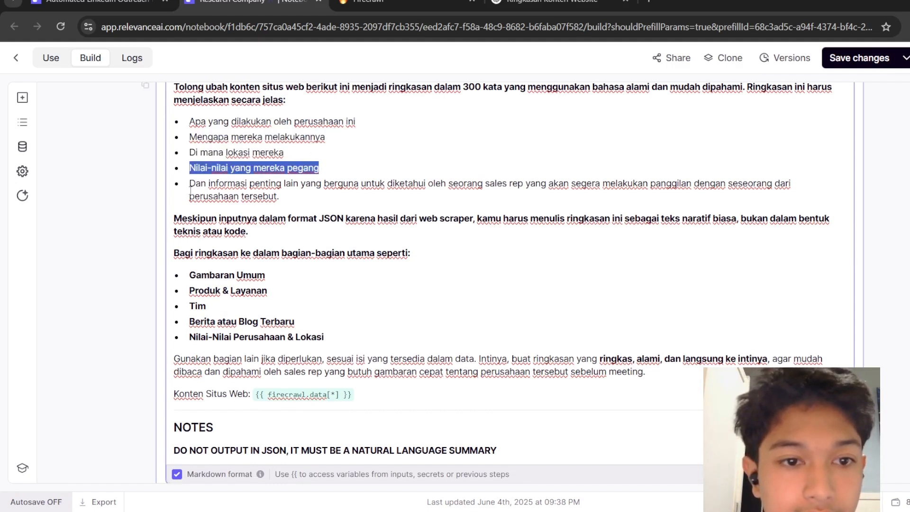
left_click_drag(190, 185, 429, 193)
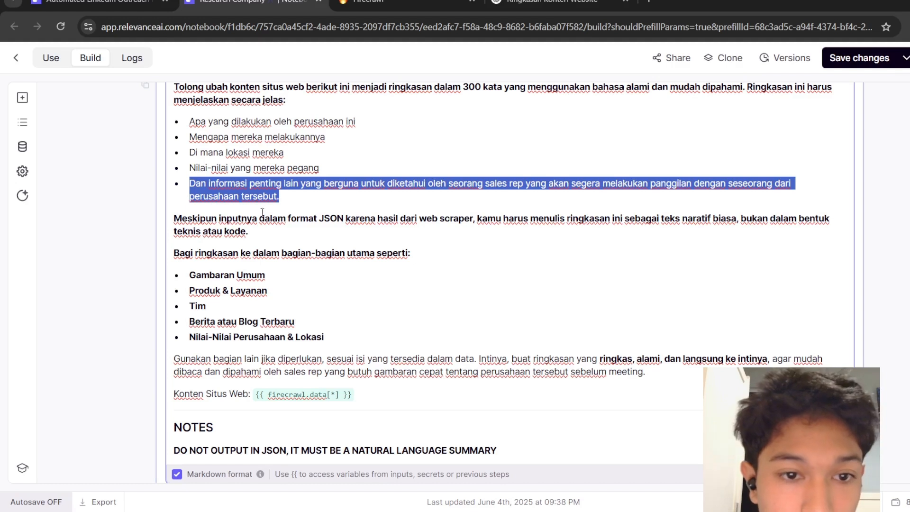
left_click_drag(309, 218, 547, 210)
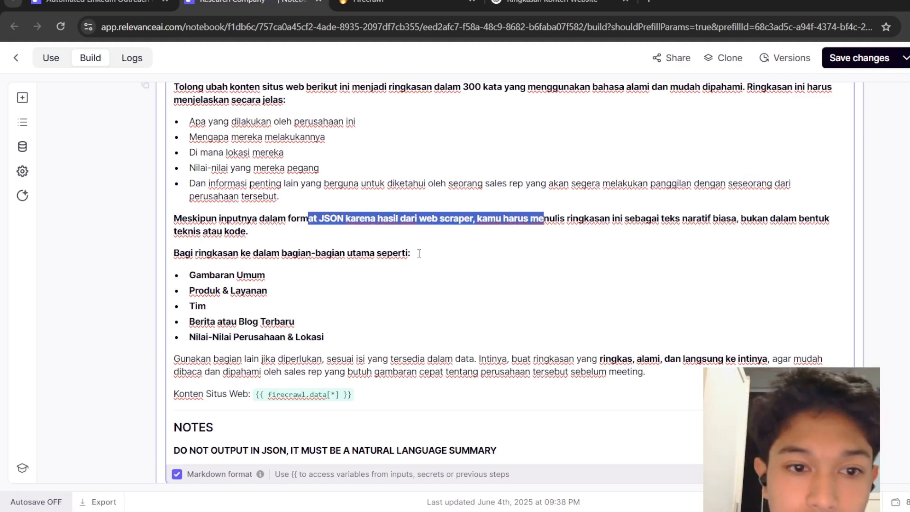
key("Down")
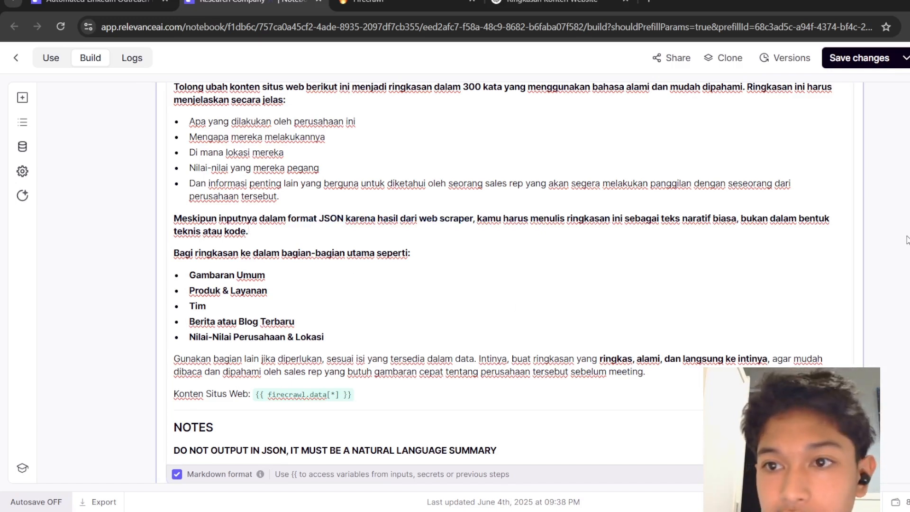
Run the LLM step.
scroll(906, 240, "up", 3)
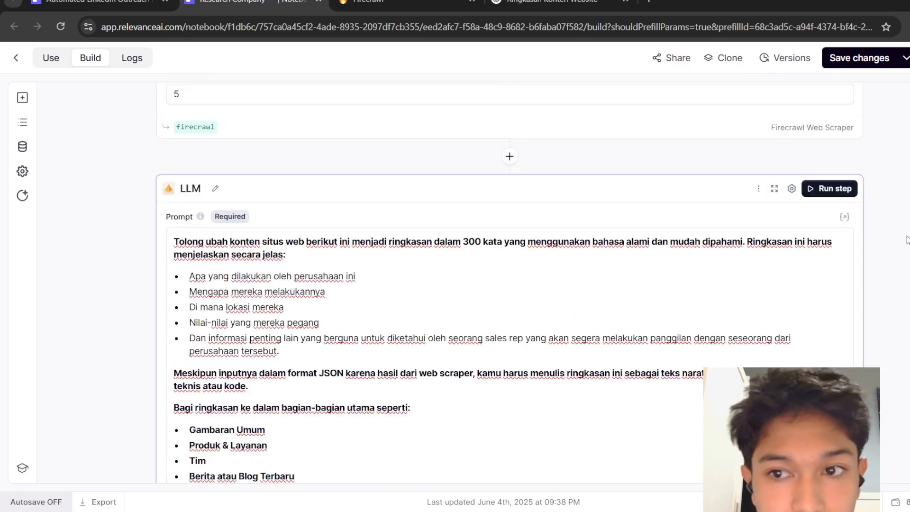
scroll(907, 239, "down", 10)
scroll(906, 240, "up", 1)
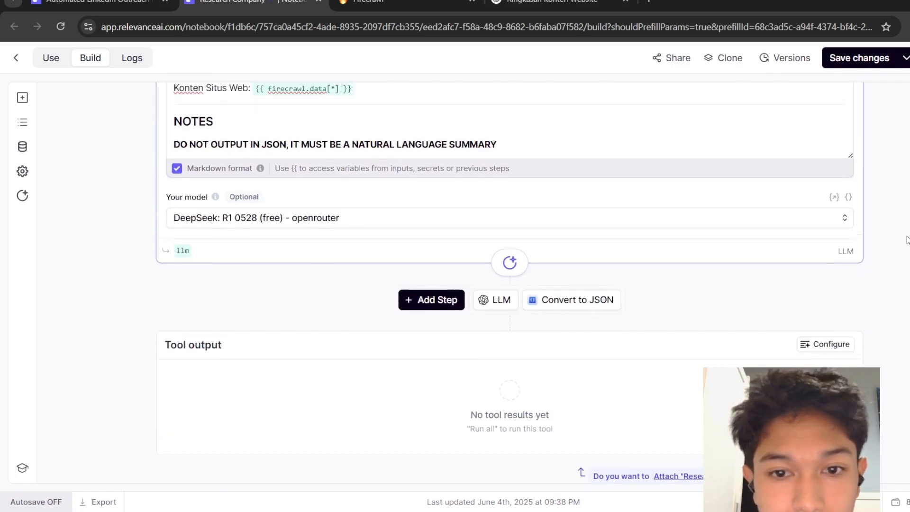
scroll(907, 239, "up", 7)
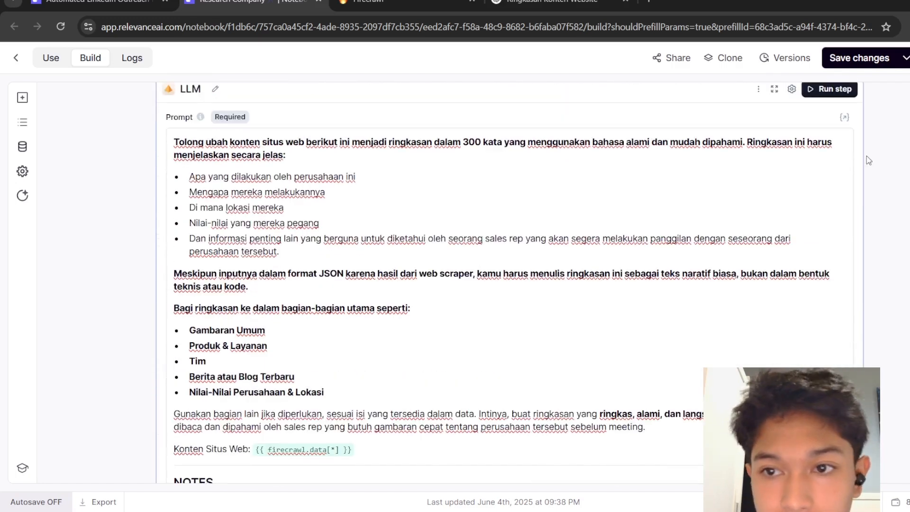
left_click(833, 89)
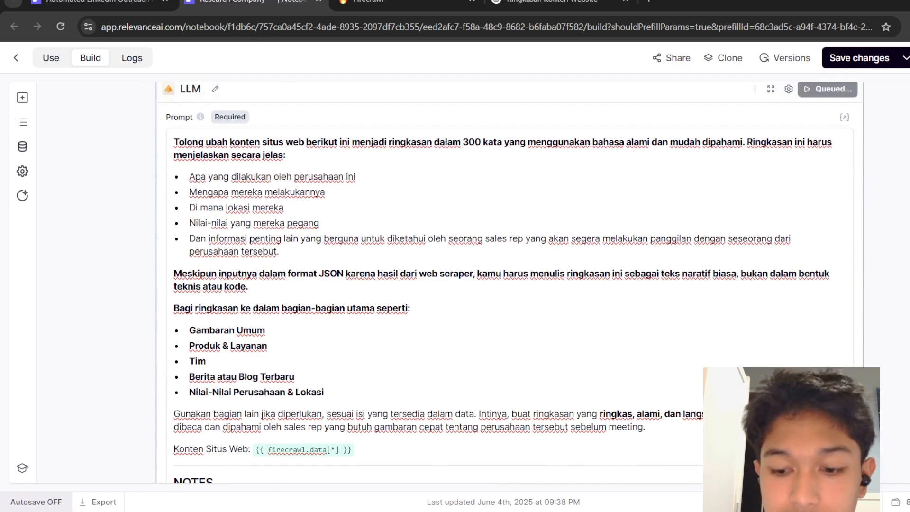
Examine the scraper's returned data and the LLM step while the run is in progress.
scroll(509, 282, "down", 8)
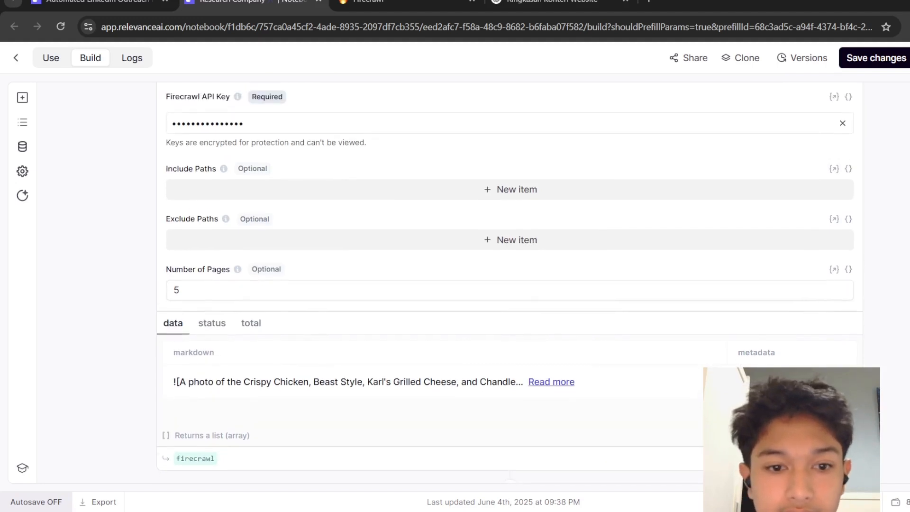
scroll(510, 285, "up", 5)
scroll(509, 285, "up", 5)
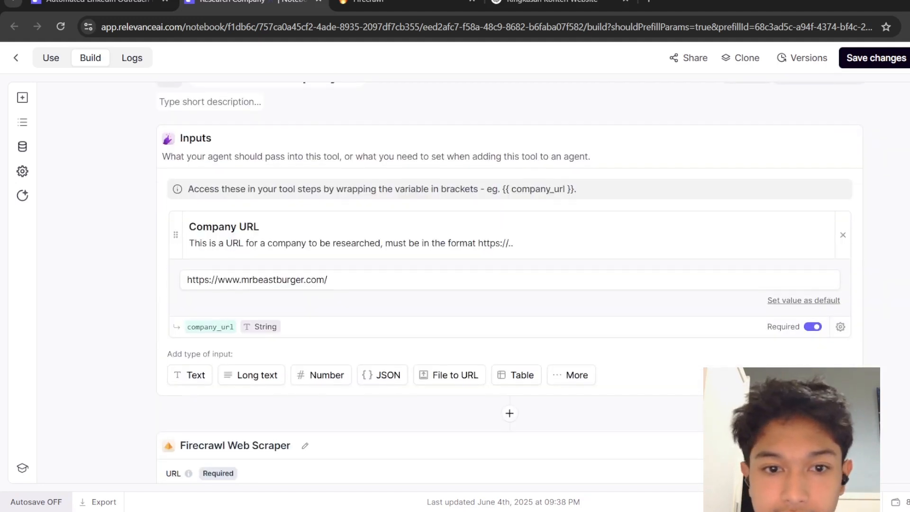
scroll(509, 284, "down", 3)
scroll(510, 285, "down", 10)
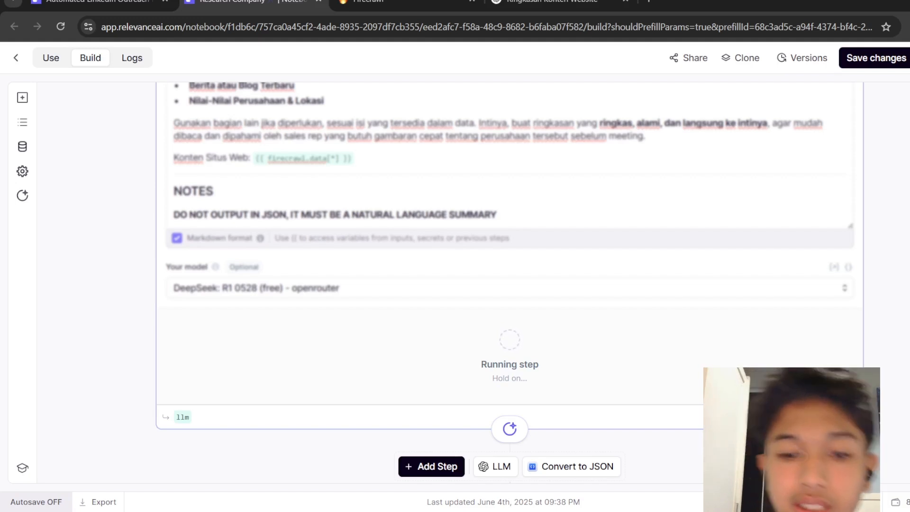
scroll(709, 219, "down", 2)
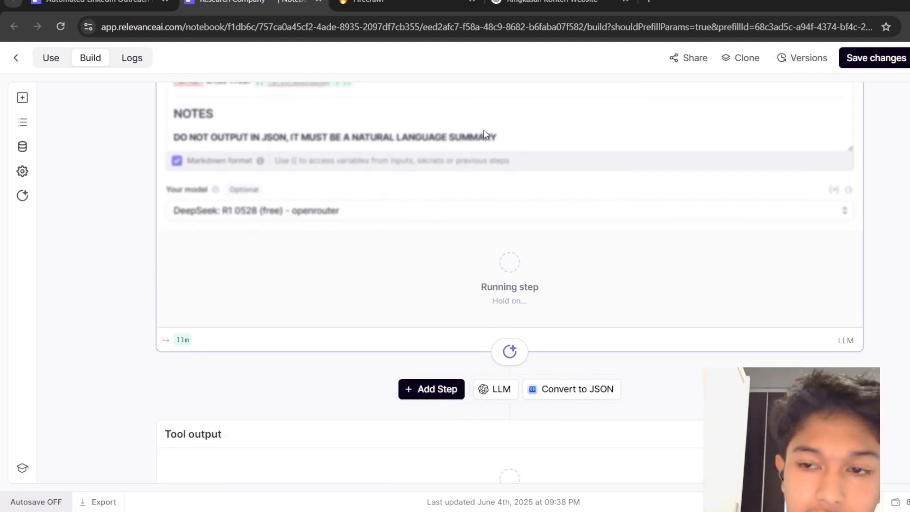
scroll(510, 282, "down", 2)
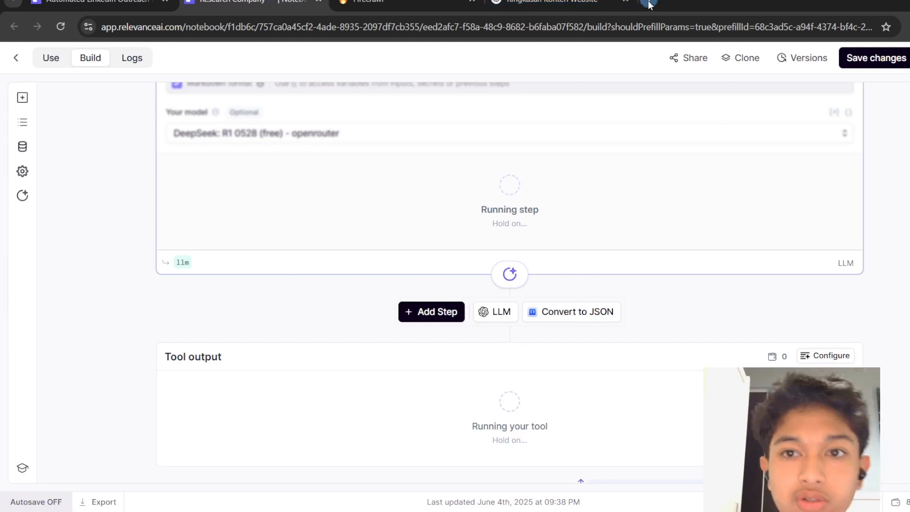
Open OpenRouter's API keys page in a new tab and create a key named Chatbot sigma.
left_click(648, 4)
type("openrouter.ai/settings/keys")
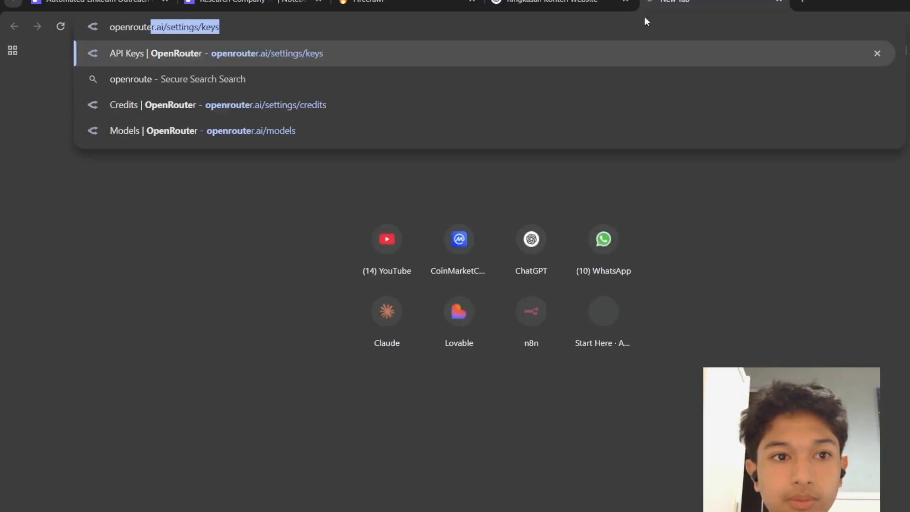
key("Return")
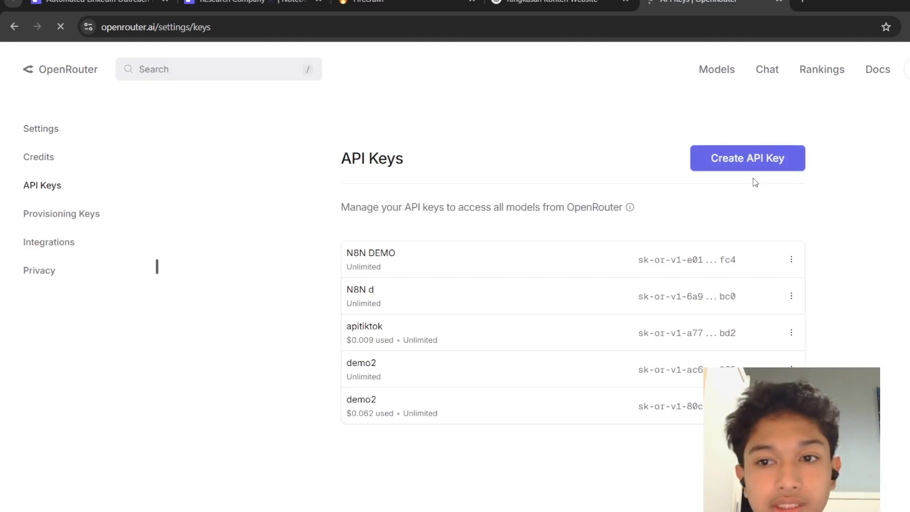
left_click(723, 161)
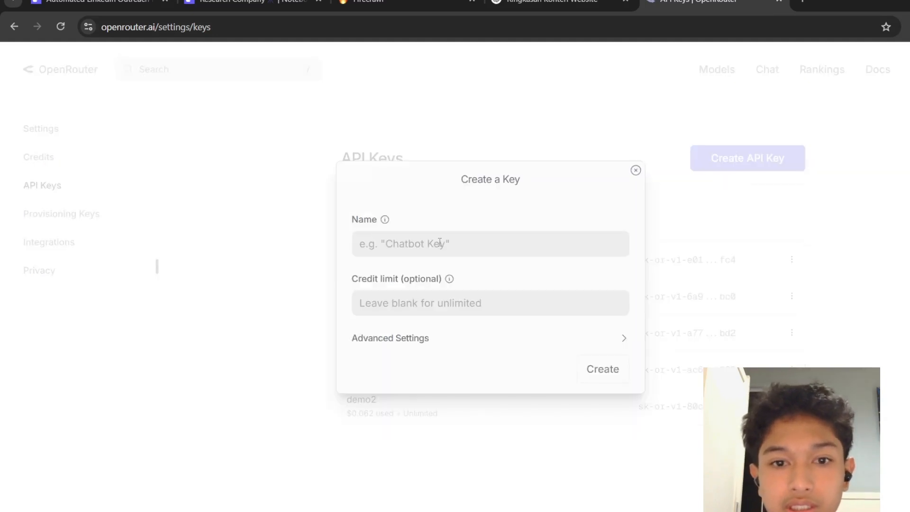
type("Chatbor")
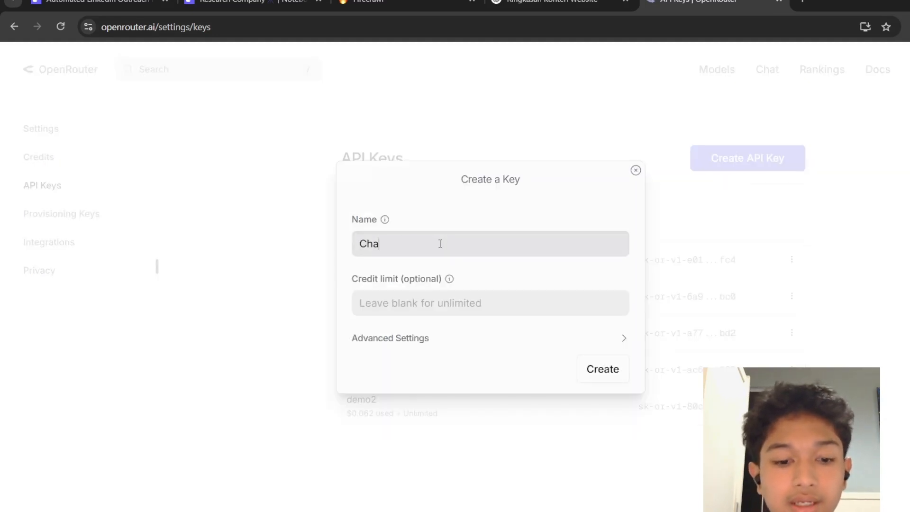
key("BackSpace")
key("BackSpace")
type("t ")
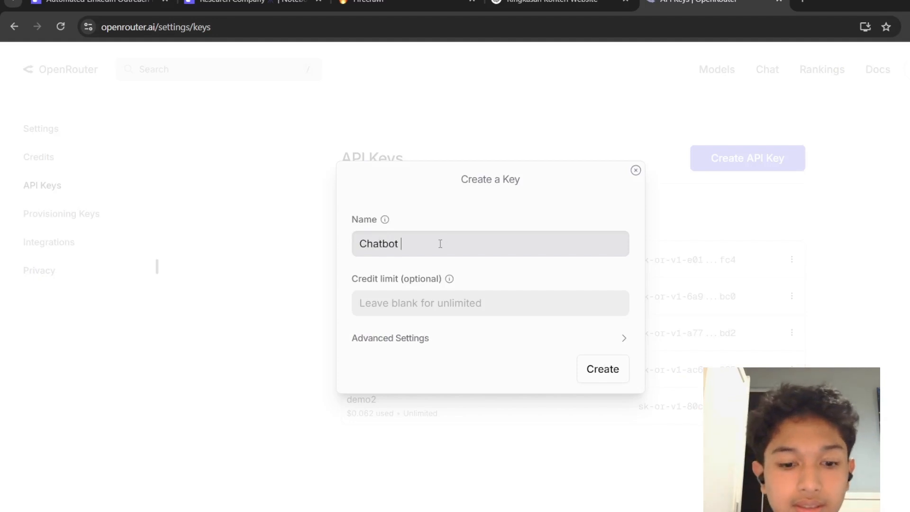
type("sigma")
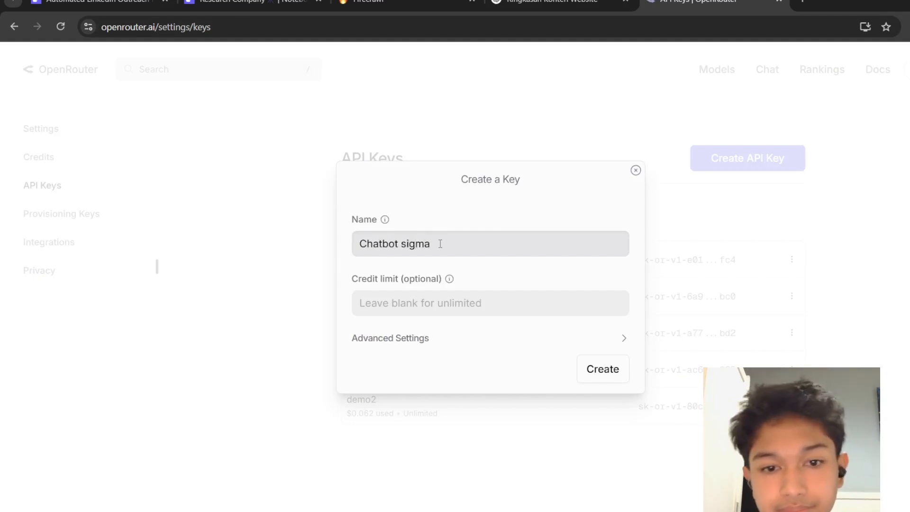
left_click(612, 371)
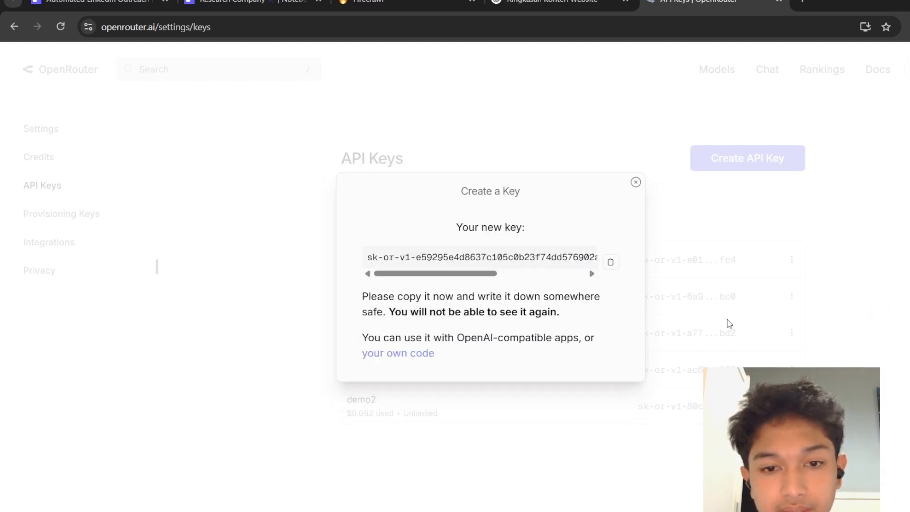
Copy the new API key and save it in the OpenRouter API Key field of the tool's settings.
left_click_drag(496, 277, 385, 290)
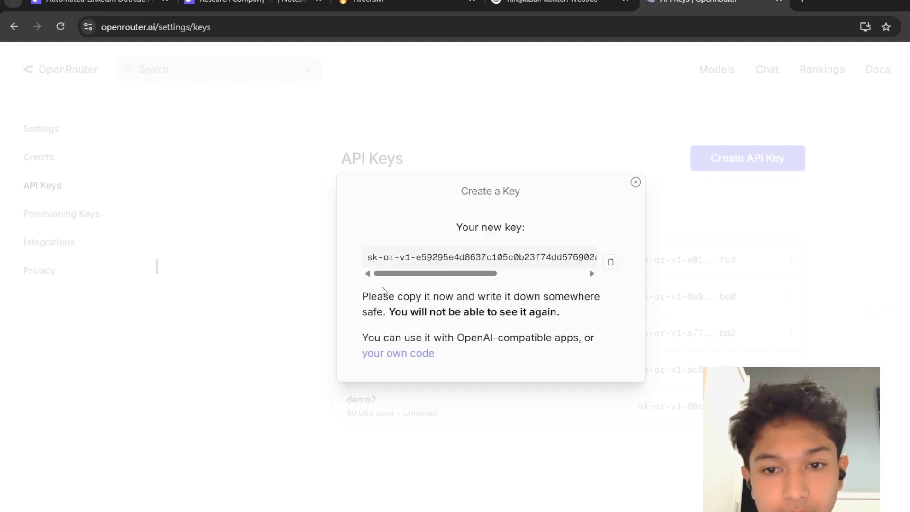
left_click(610, 262)
left_click(227, 3)
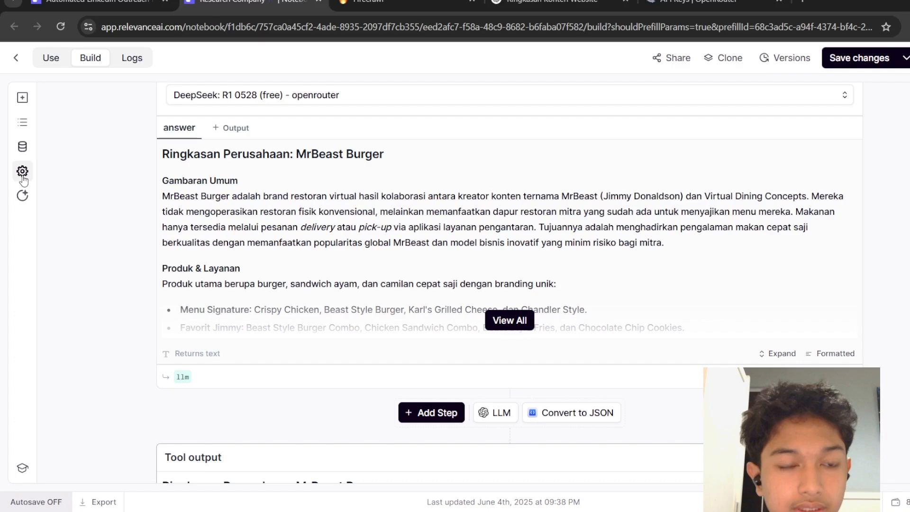
left_click(22, 172)
left_click(127, 214)
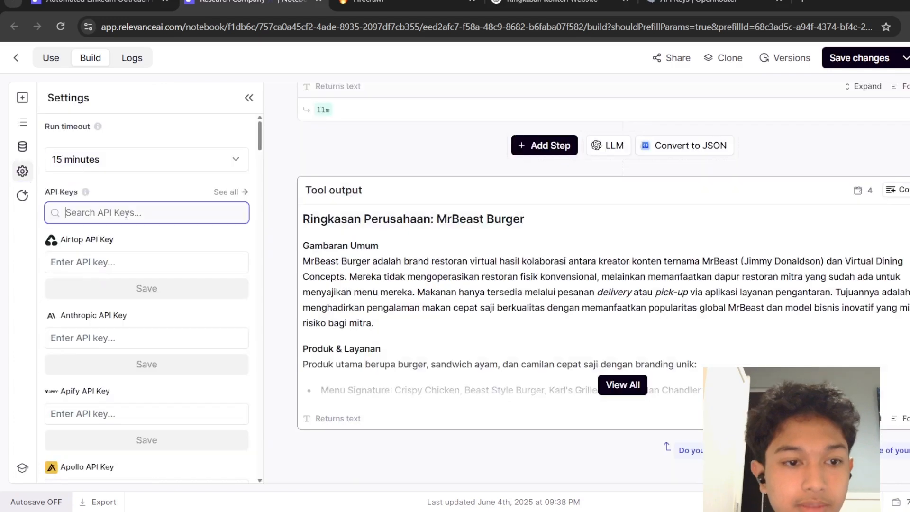
type("Open ro")
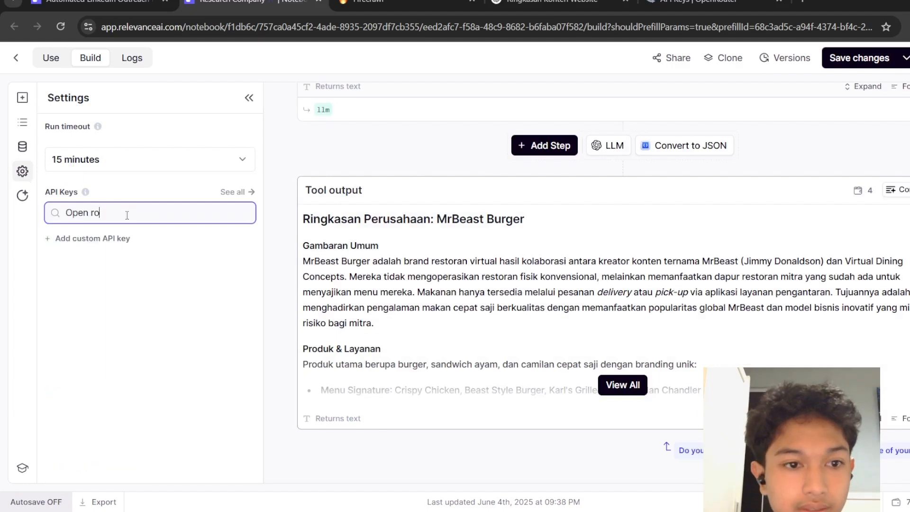
key("BackSpace")
key("BackSpace")
key("BackSpace")
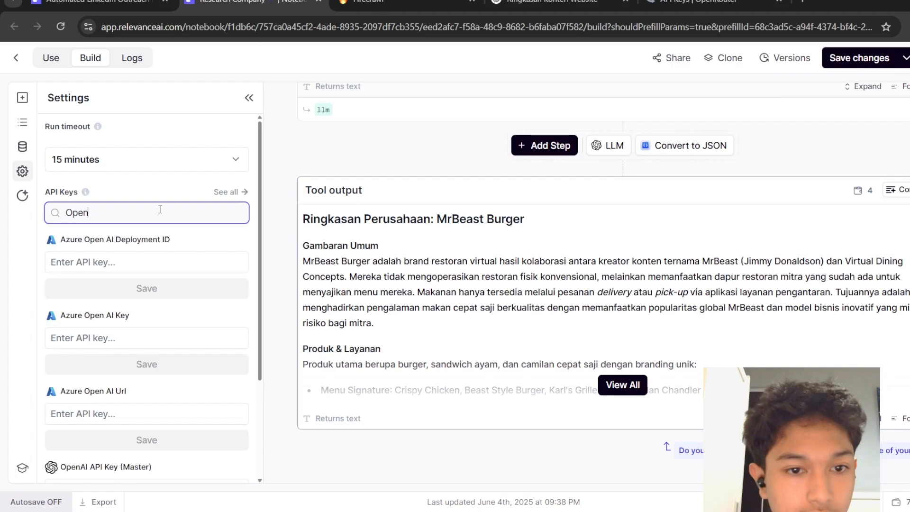
scroll(156, 331, "down", 3)
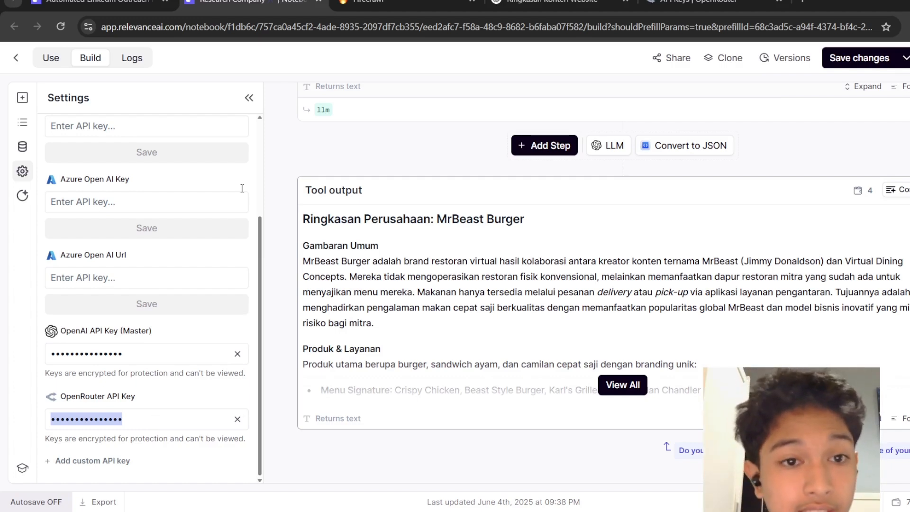
left_click(250, 102)
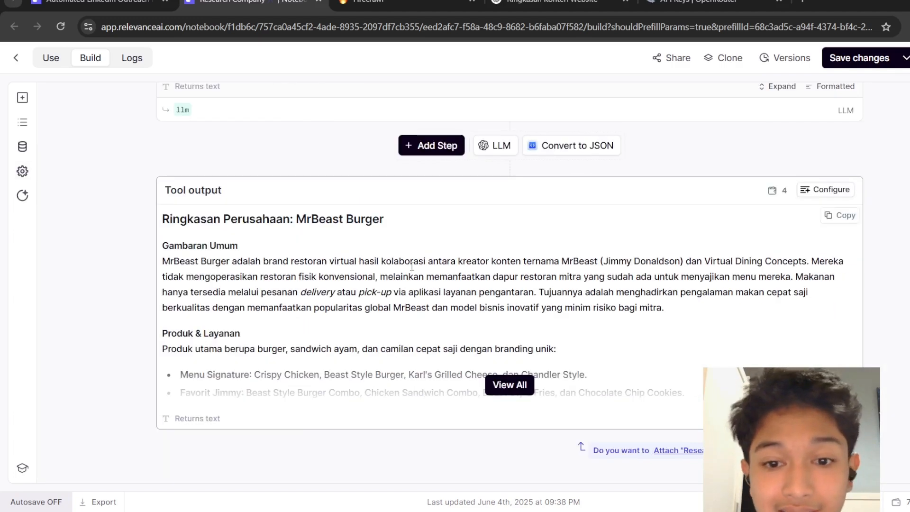
Expand the tool output and read through the generated company summary.
left_click(517, 390)
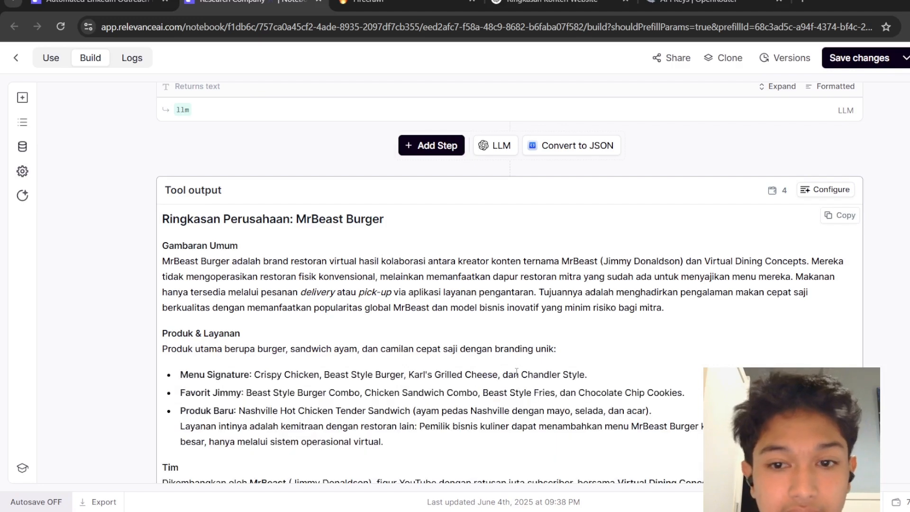
scroll(516, 372, "down", 2)
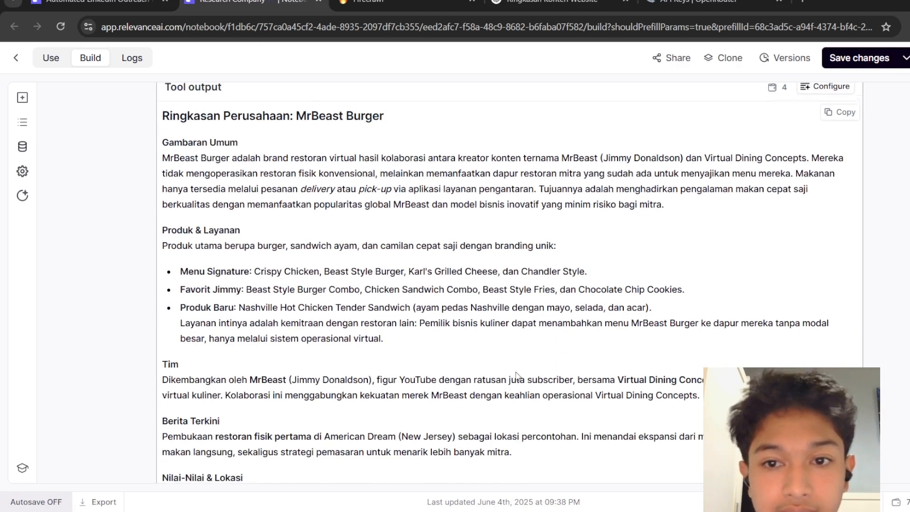
scroll(517, 375, "down", 2)
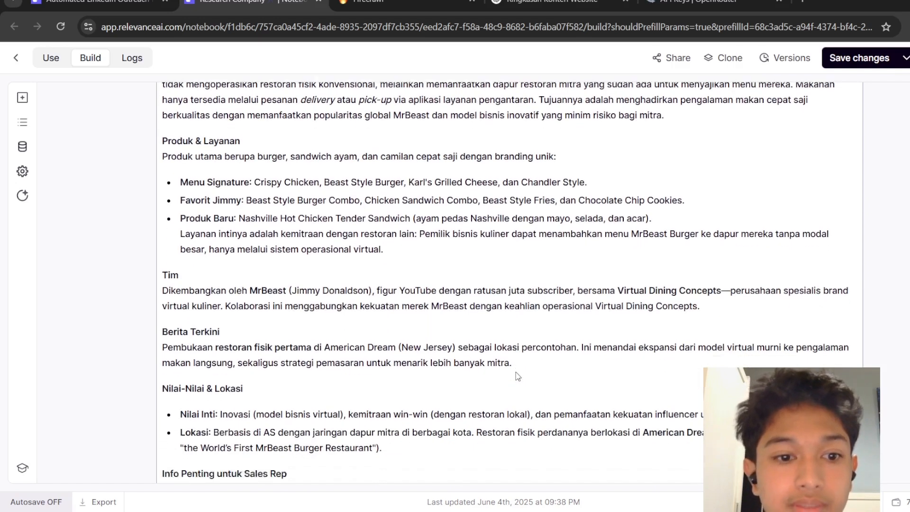
scroll(518, 376, "down", 3)
scroll(517, 376, "down", 2)
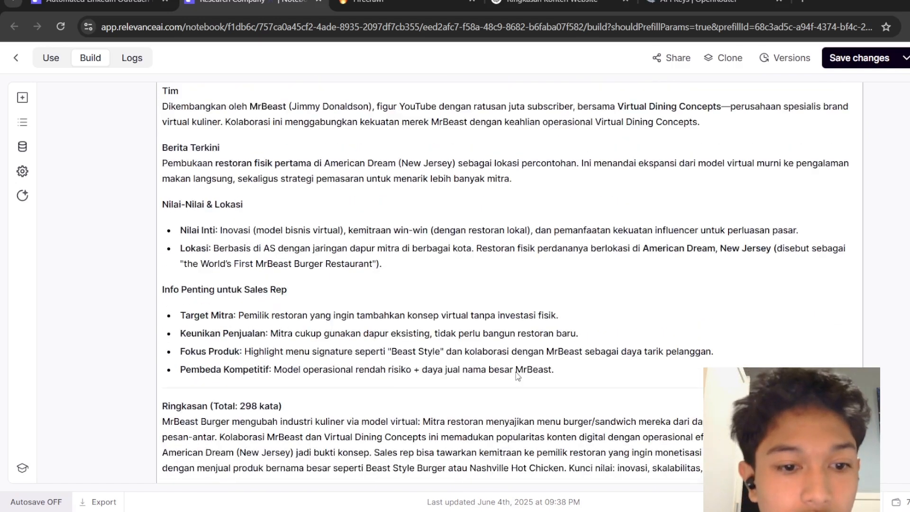
scroll(517, 376, "down", 2)
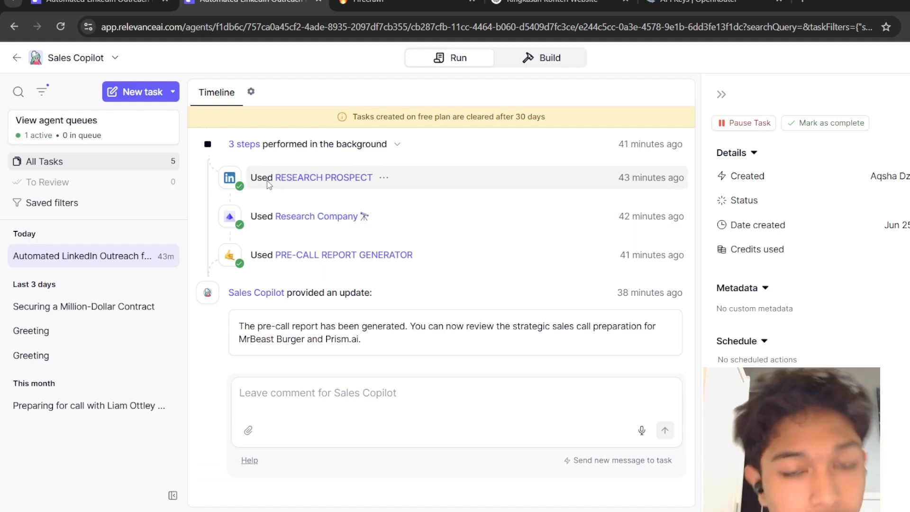
Open the Research Prospect tool from the agent's task timeline and review its description.
left_click(269, 184)
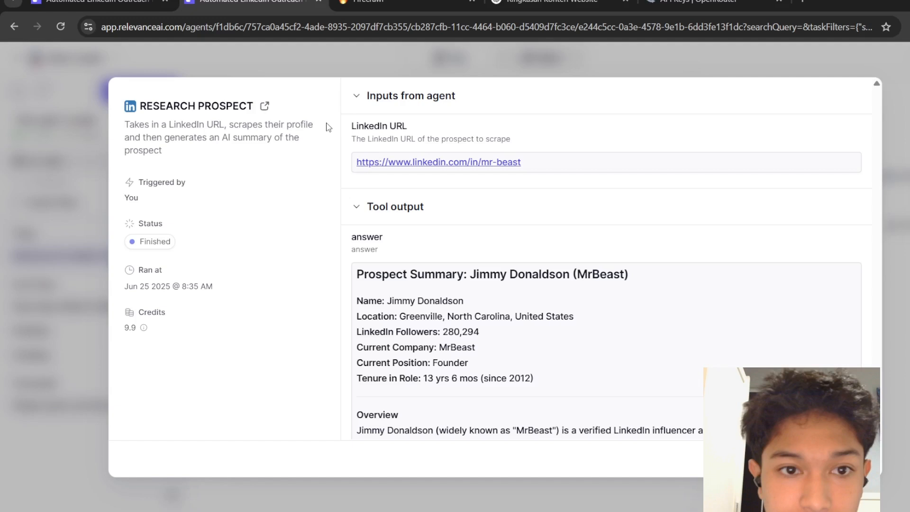
left_click(265, 106)
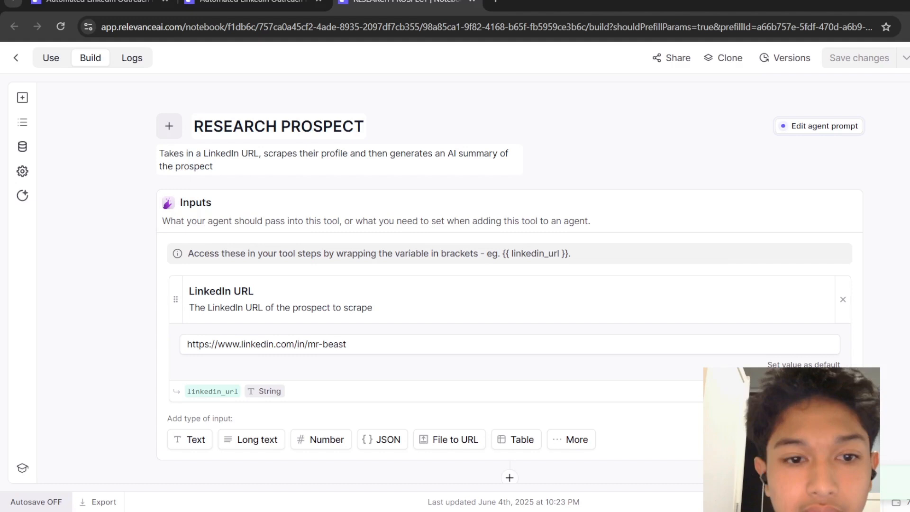
left_click_drag(189, 265, 270, 266)
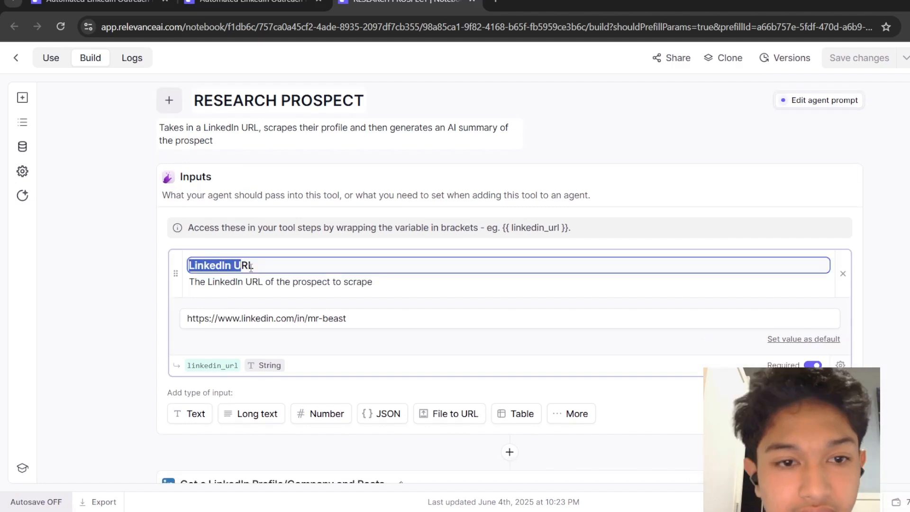
left_click(160, 122)
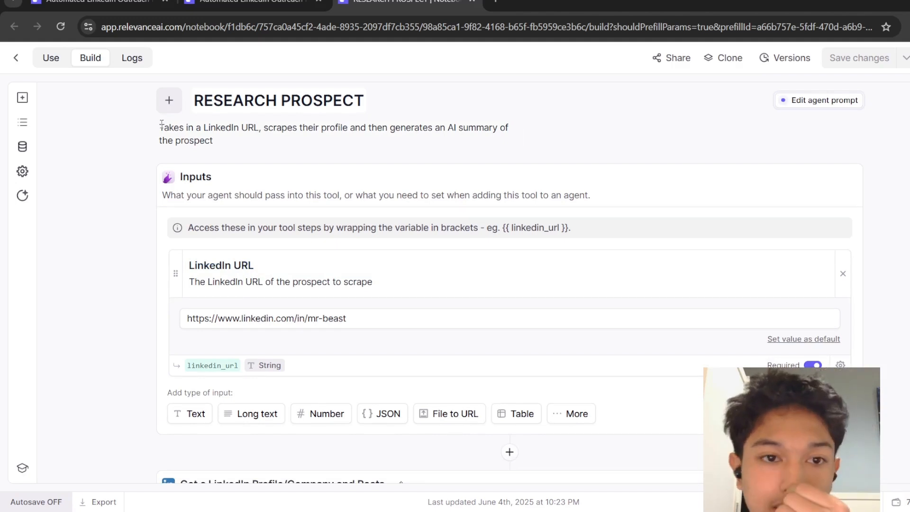
left_click_drag(160, 124, 266, 128)
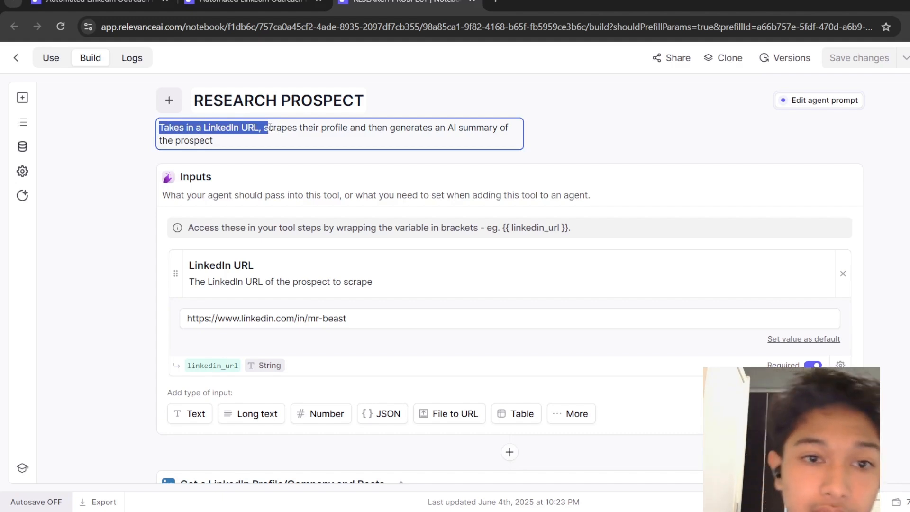
left_click_drag(264, 127, 497, 124)
left_click(569, 128)
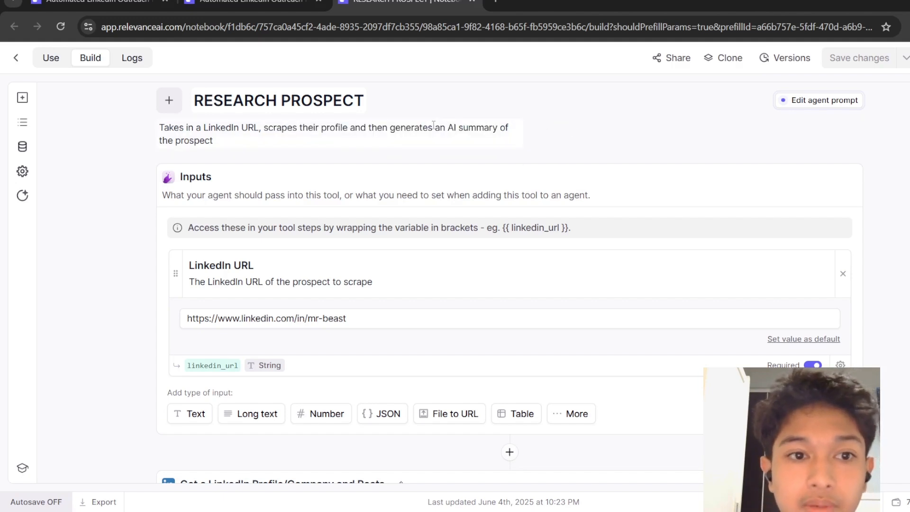
Expand the LinkedIn profile and posts steps and examine their URL, method and output variable.
scroll(745, 131, "down", 2)
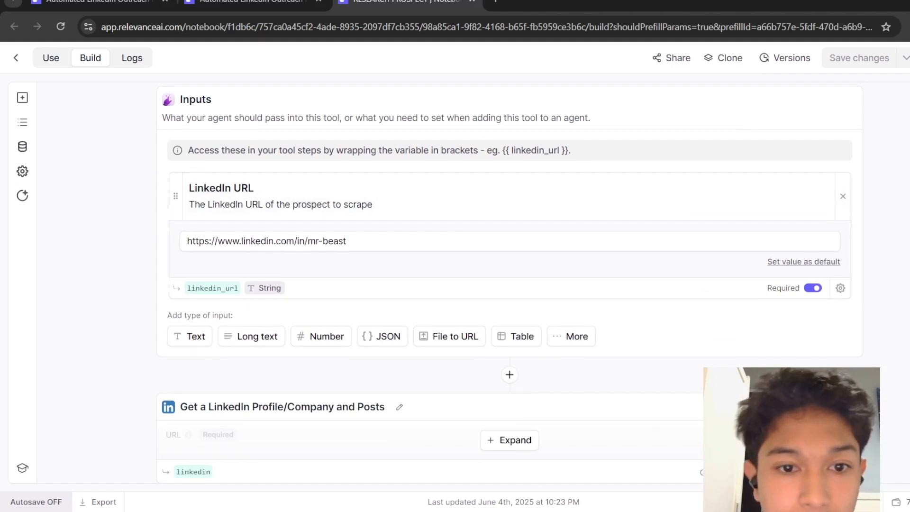
scroll(509, 285, "down", 1)
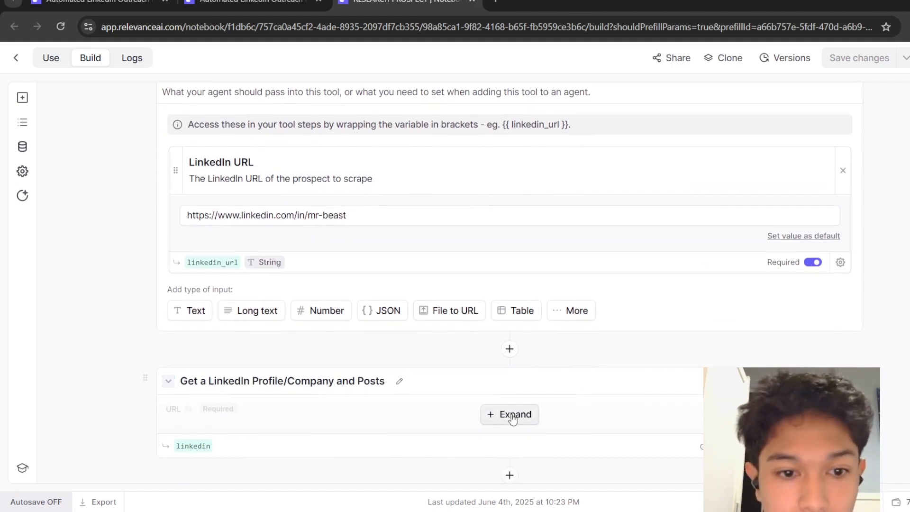
left_click(512, 415)
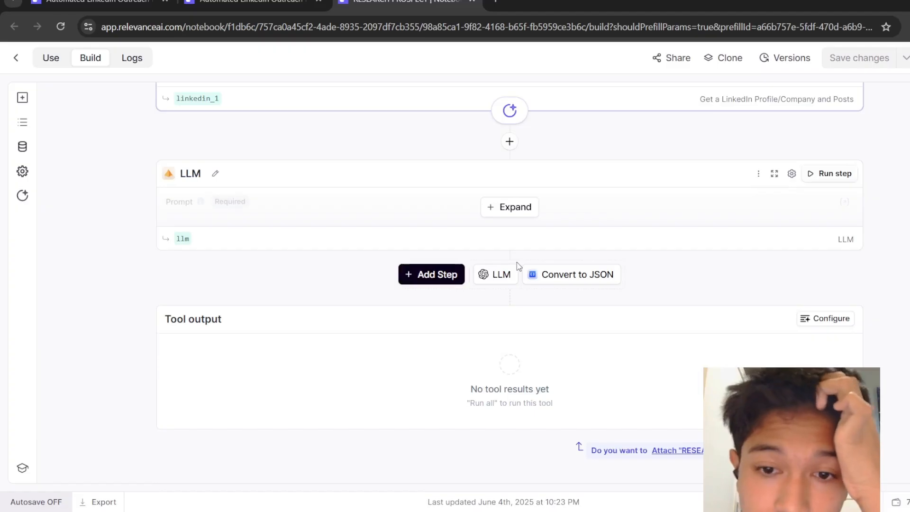
scroll(517, 262, "up", 6)
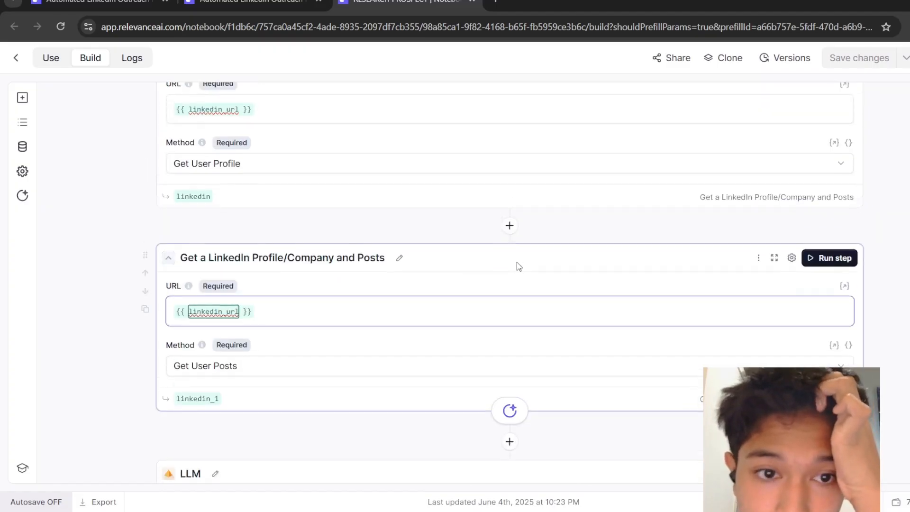
scroll(516, 262, "down", 1)
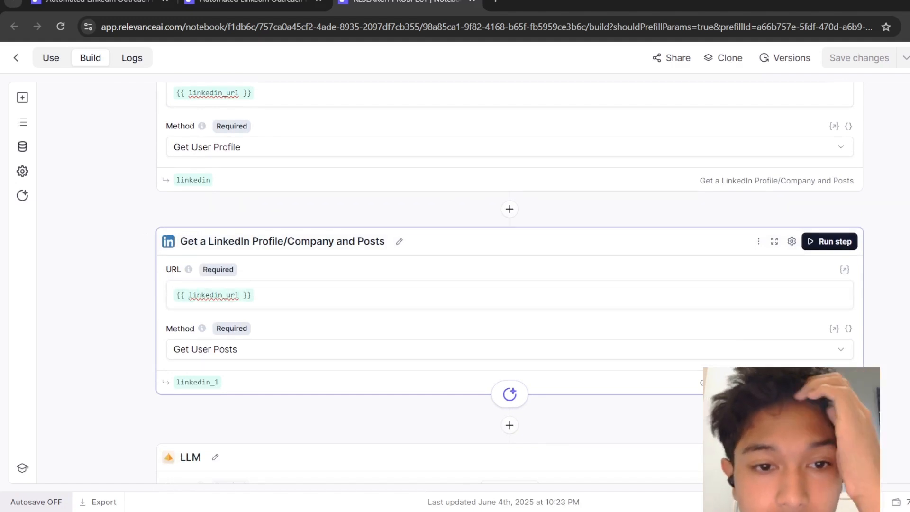
double_click(197, 382)
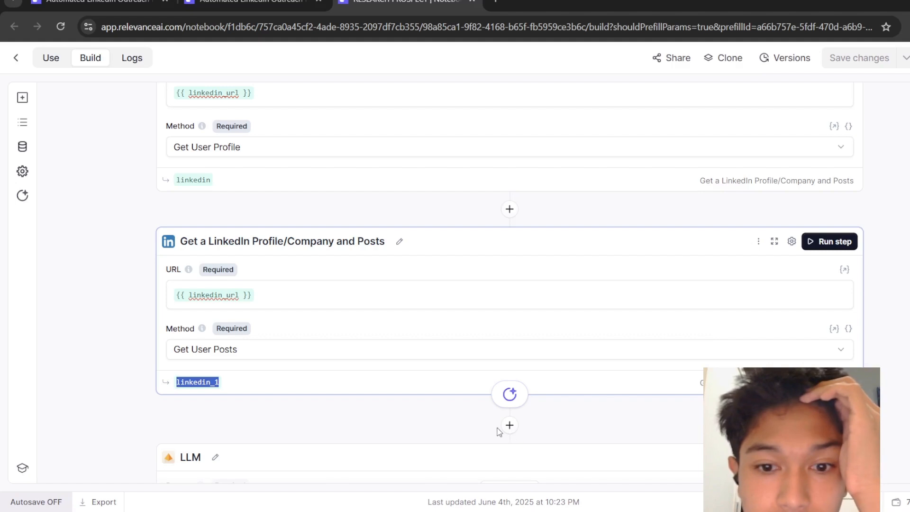
left_click(216, 382)
left_click(248, 383)
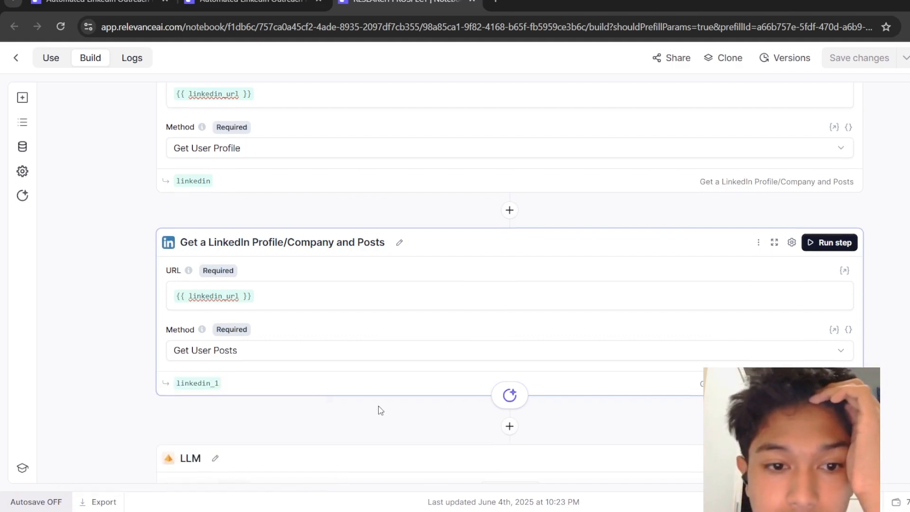
scroll(379, 408, "down", 3)
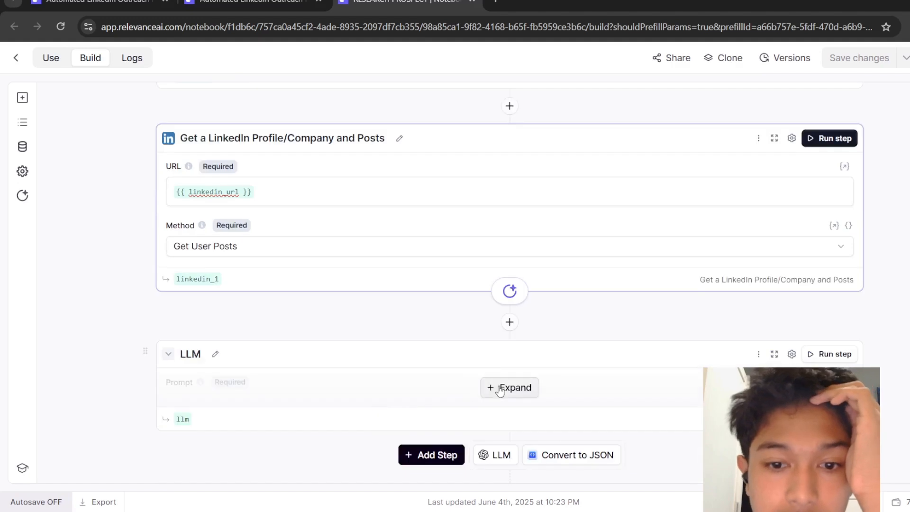
Expand the LLM step of Research Prospect and read its summary prompt.
left_click(509, 388)
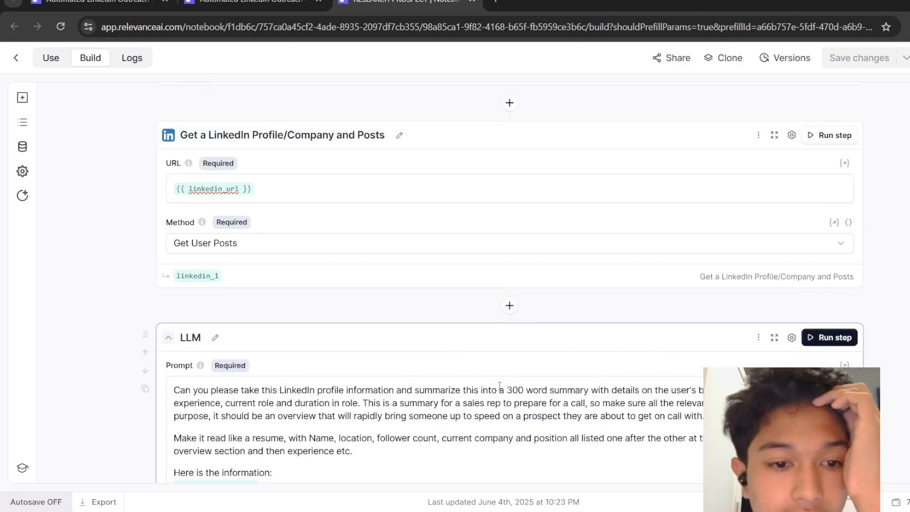
scroll(499, 386, "down", 2)
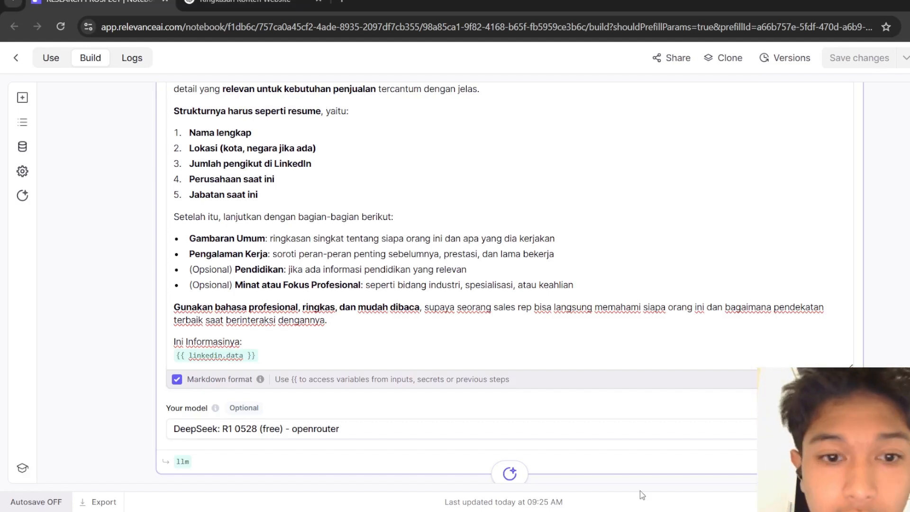
scroll(906, 318, "up", 6)
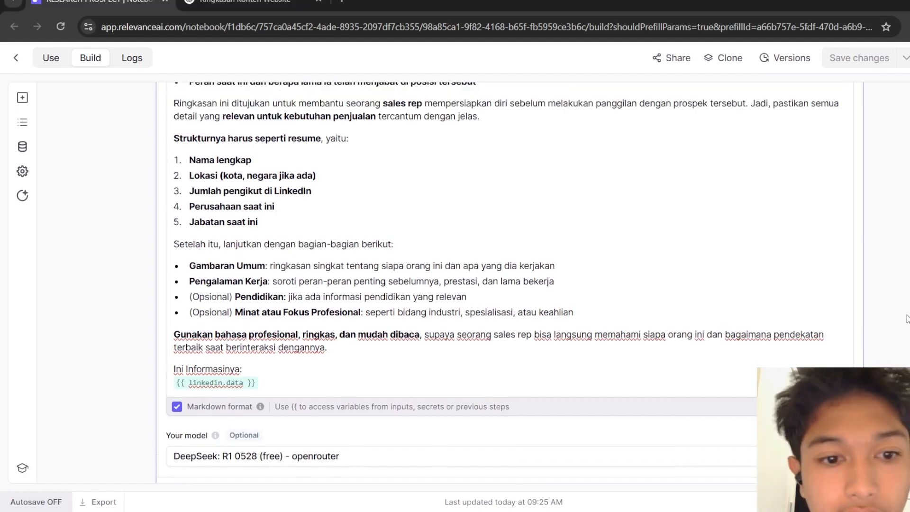
Scroll back through the summary prompt to the first LinkedIn step and run the Research Prospect tool.
scroll(907, 319, "down", 5)
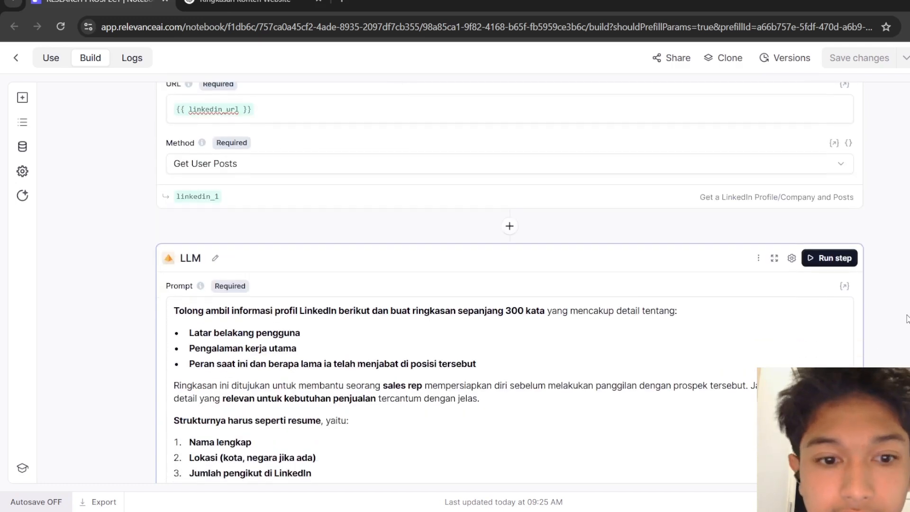
scroll(906, 318, "down", 1)
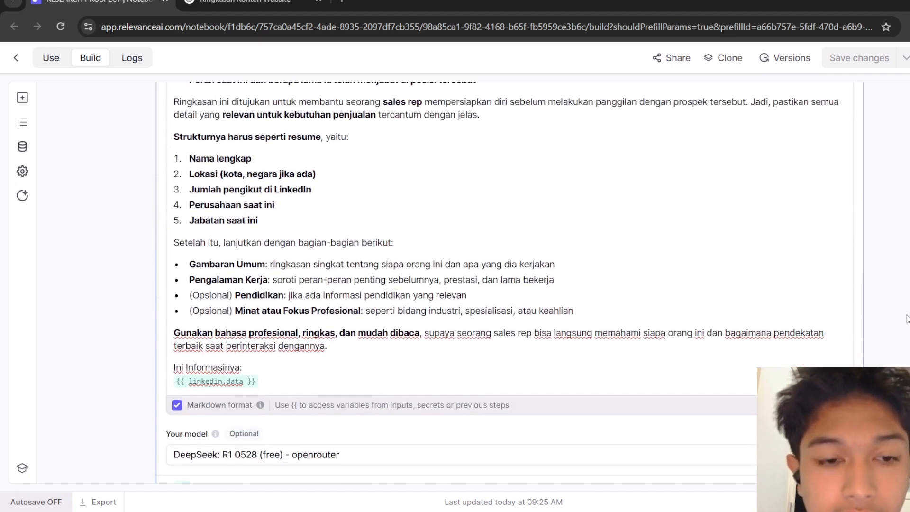
scroll(906, 318, "up", 2)
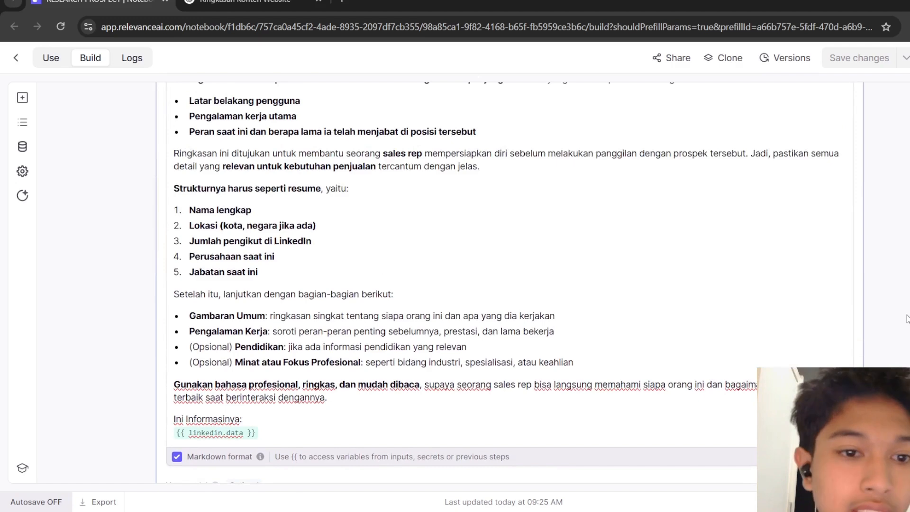
scroll(907, 318, "up", 1)
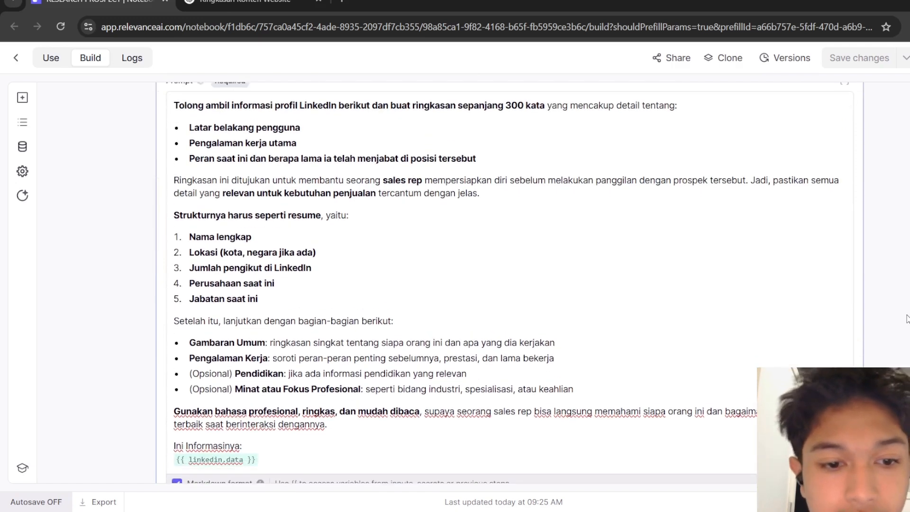
scroll(907, 318, "up", 20)
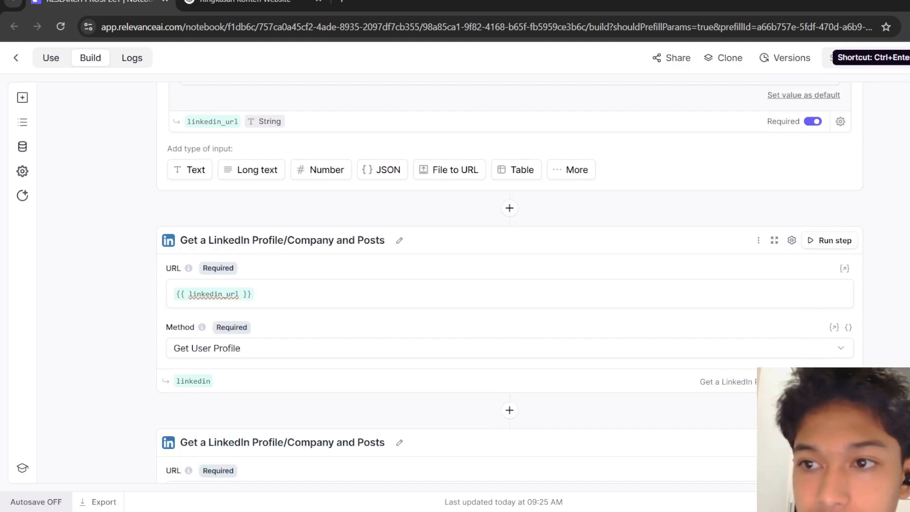
left_click(829, 240)
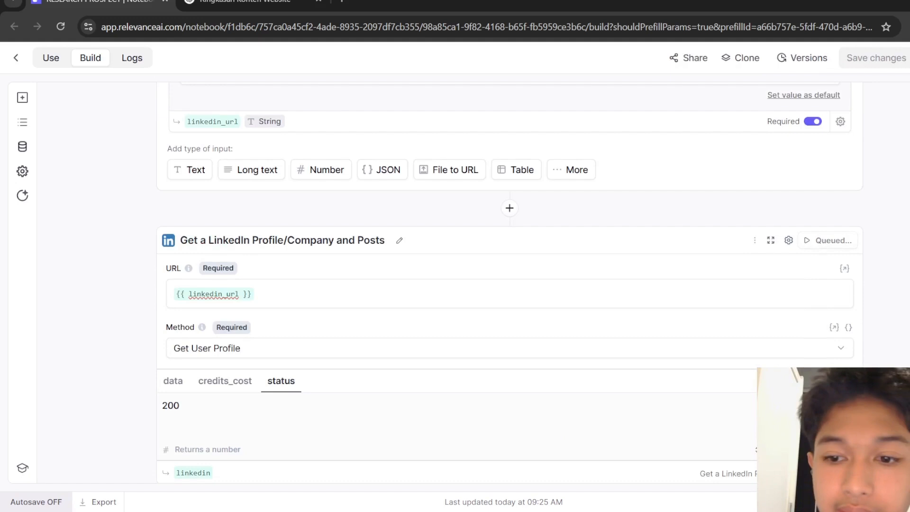
Follow the LinkedIn profile, posts and LLM steps while the tool run progresses.
scroll(894, 301, "down", 4)
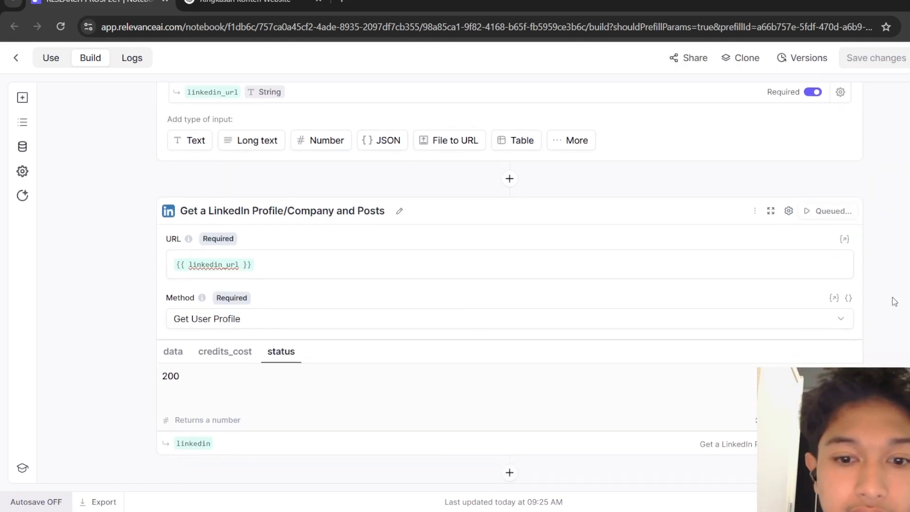
scroll(894, 300, "down", 3)
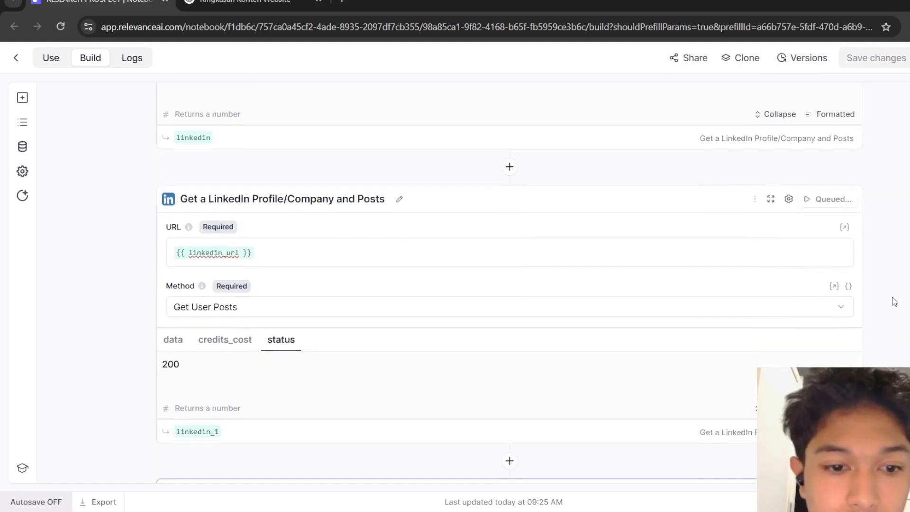
scroll(894, 301, "down", 8)
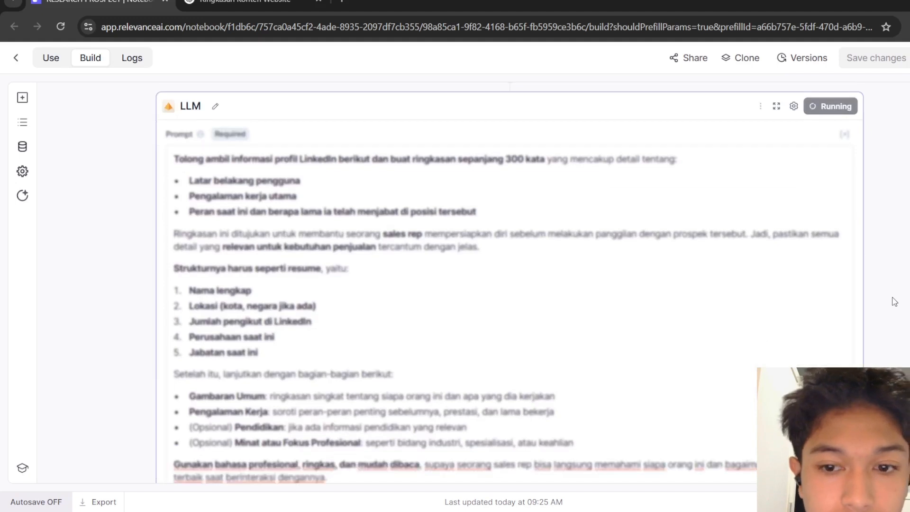
scroll(893, 301, "down", 10)
scroll(893, 301, "up", 2)
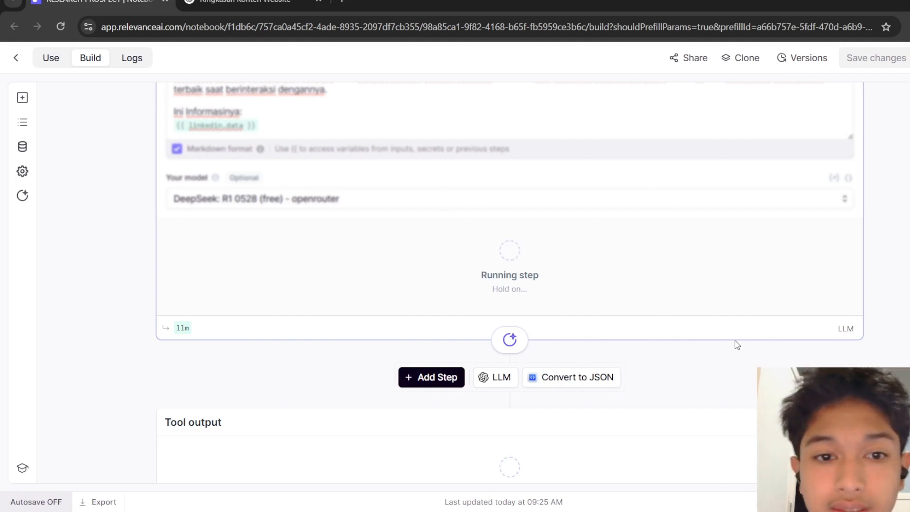
scroll(510, 273, "up", 1)
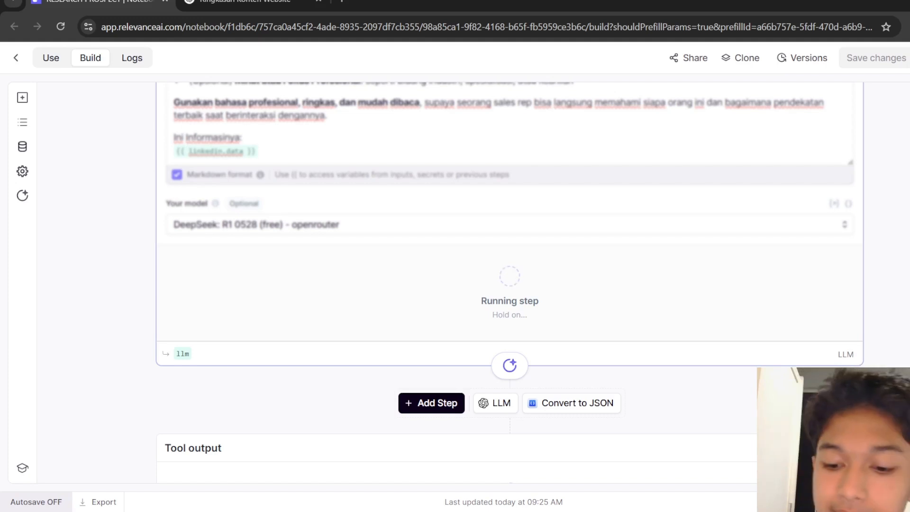
scroll(506, 280, "up", 2)
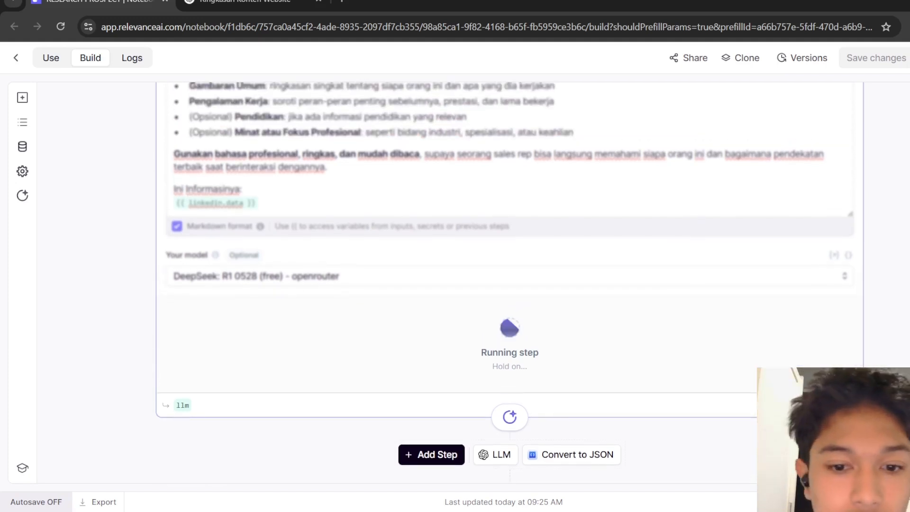
scroll(506, 280, "down", 3)
scroll(506, 279, "up", 6)
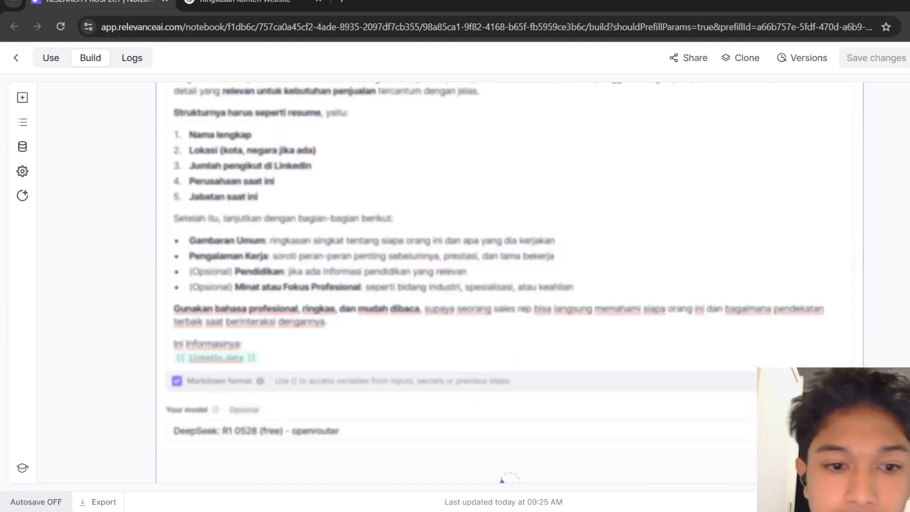
scroll(506, 280, "down", 2)
scroll(506, 280, "down", 1)
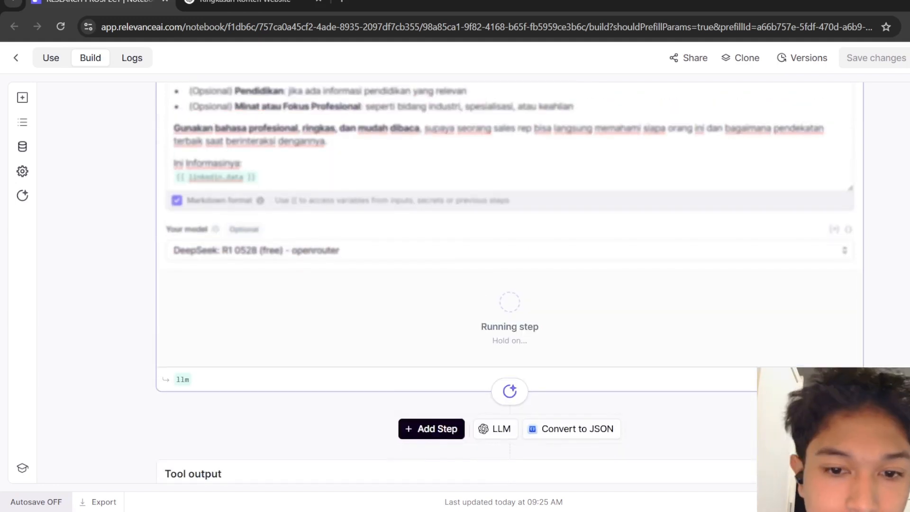
scroll(506, 279, "up", 3)
scroll(506, 279, "down", 4)
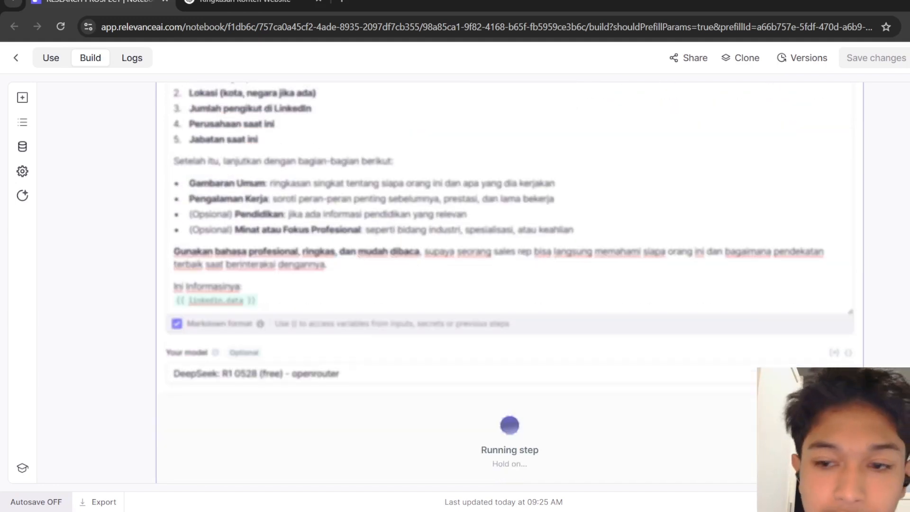
scroll(506, 280, "down", 1)
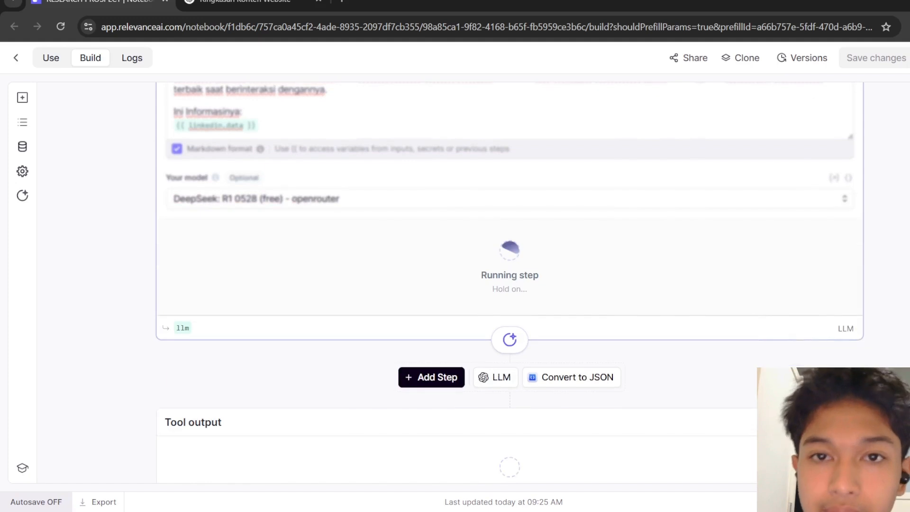
scroll(506, 280, "down", 1)
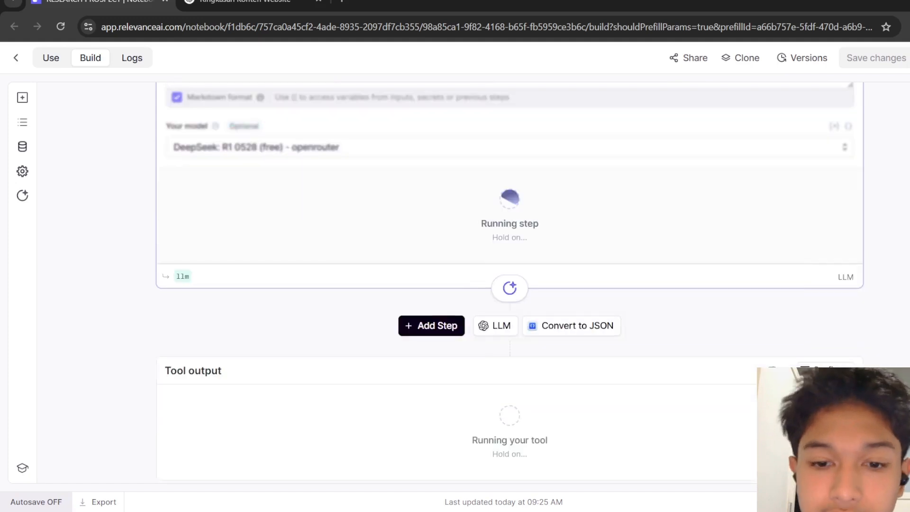
scroll(507, 279, "up", 2)
scroll(507, 280, "up", 2)
scroll(506, 279, "down", 1)
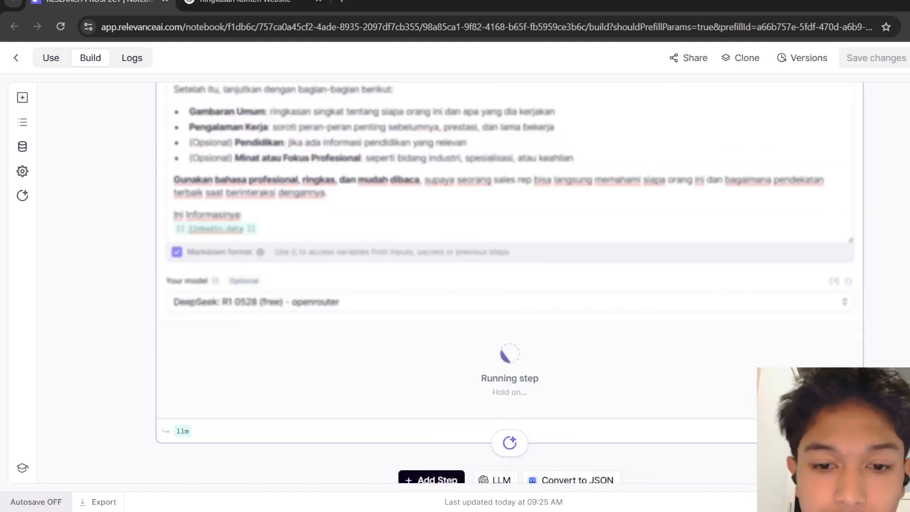
scroll(506, 279, "down", 3)
scroll(506, 279, "down", 1)
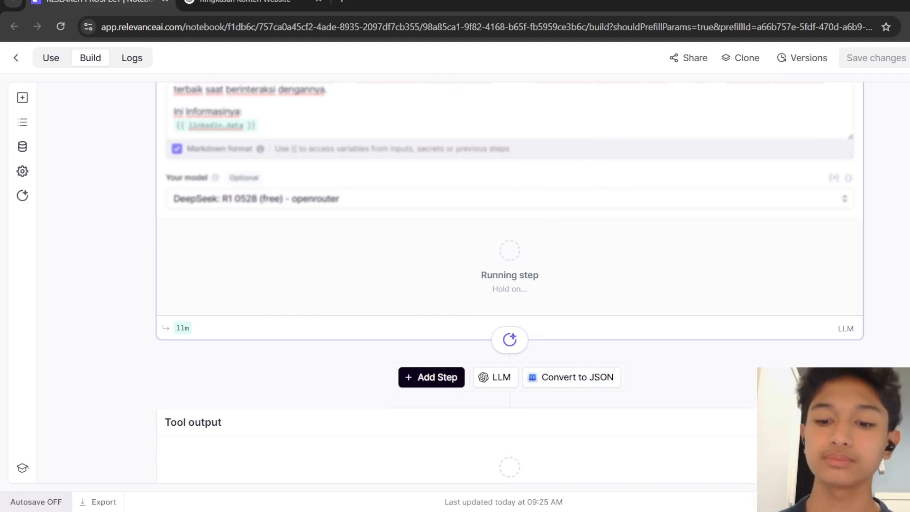
scroll(509, 280, "up", 6)
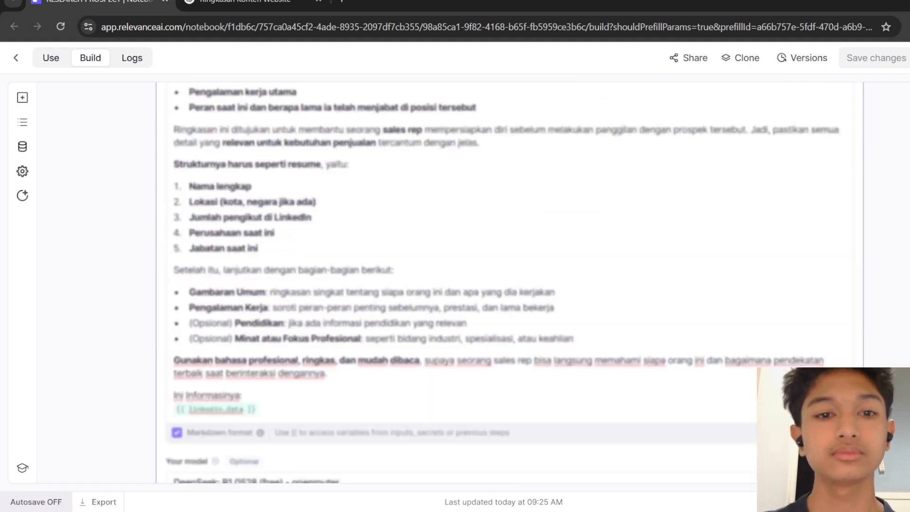
scroll(509, 280, "up", 4)
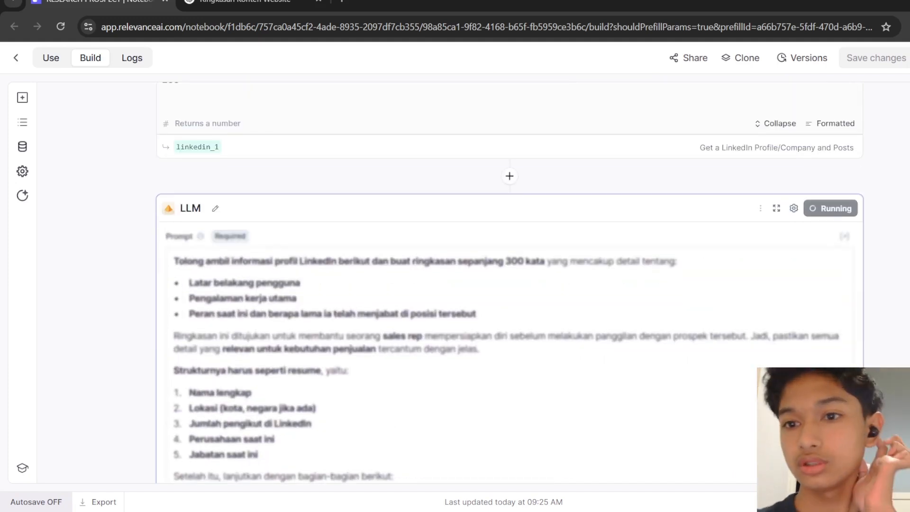
scroll(510, 280, "down", 10)
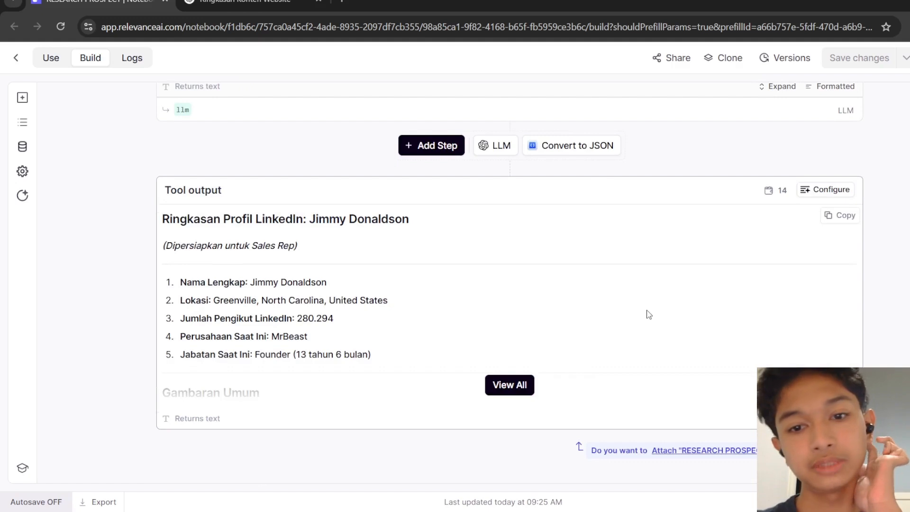
Expand the tool output and read through the generated LinkedIn profile summary for the sales rep.
left_click(500, 385)
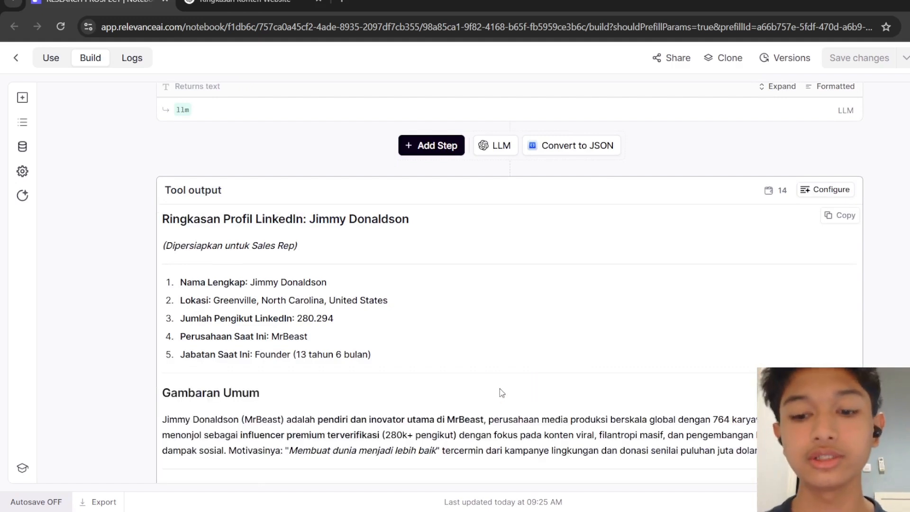
scroll(499, 388, "down", 1)
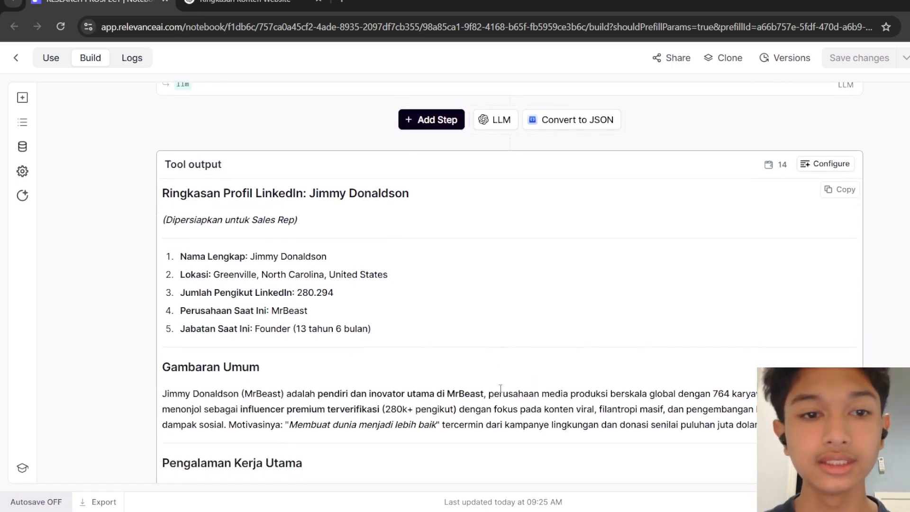
scroll(500, 389, "down", 1)
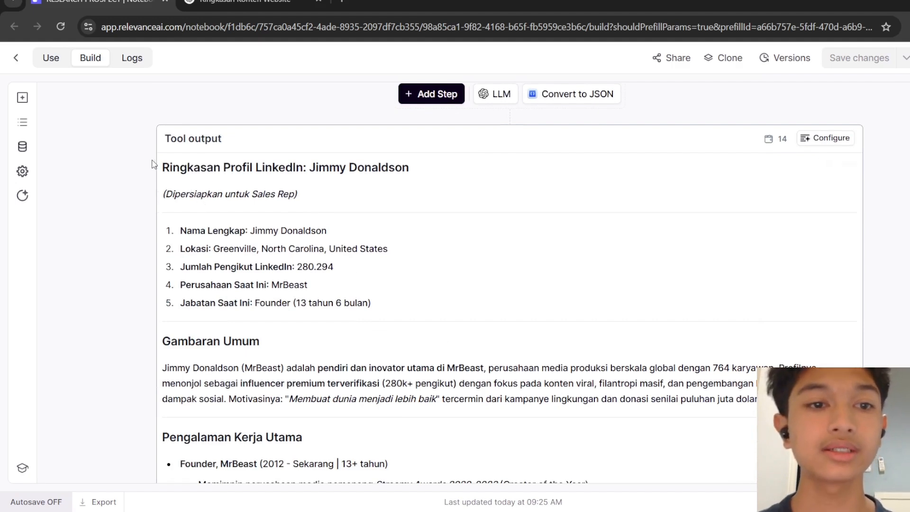
left_click_drag(166, 166, 433, 169)
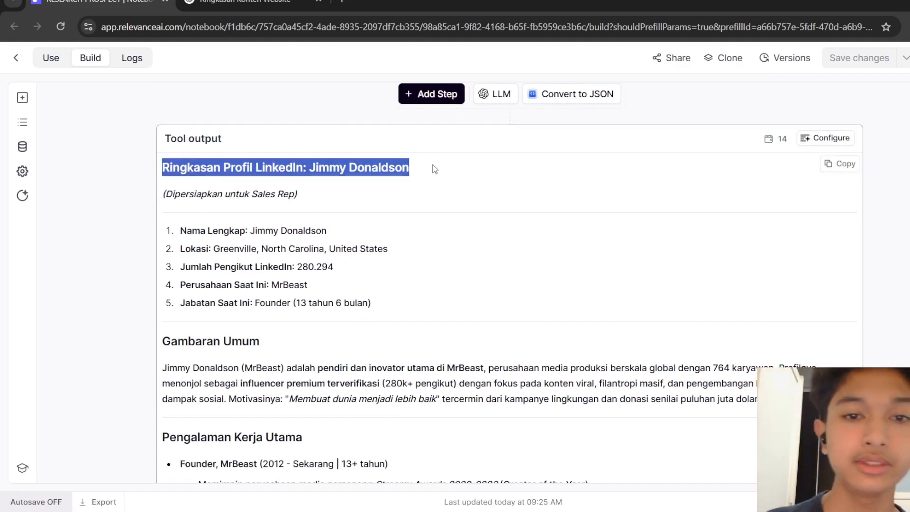
left_click(888, 266)
scroll(888, 266, "down", 1)
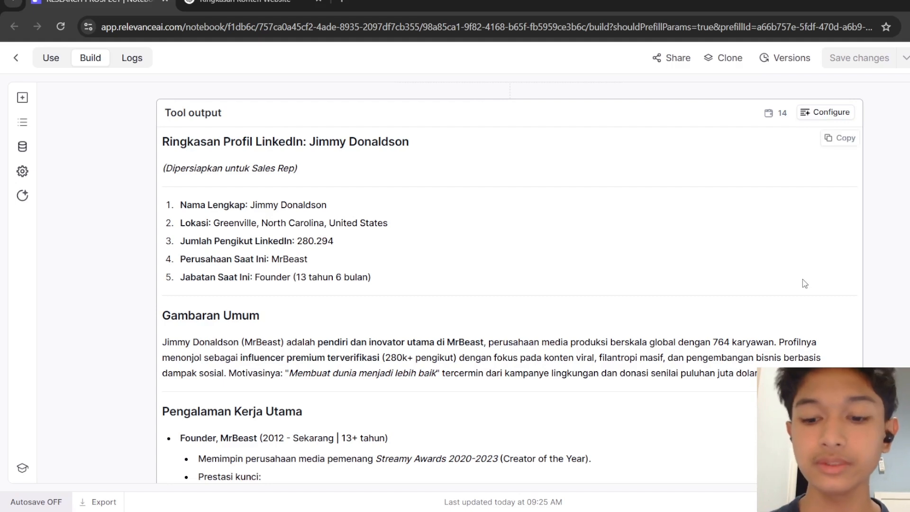
scroll(805, 283, "down", 1)
scroll(804, 284, "down", 1)
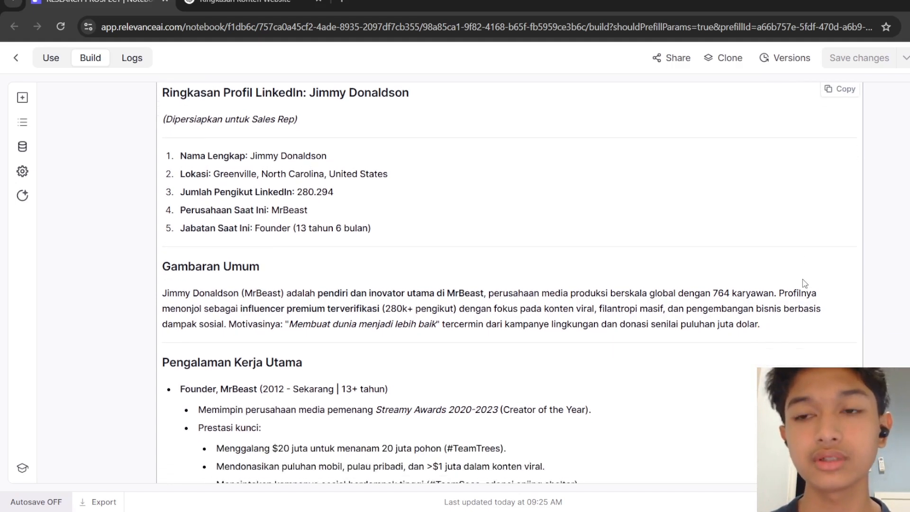
scroll(804, 283, "up", 2)
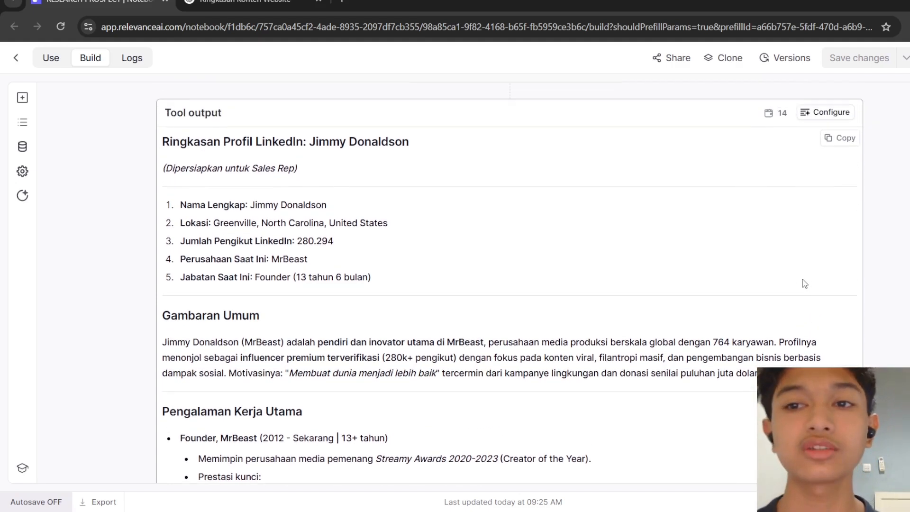
scroll(804, 283, "down", 1)
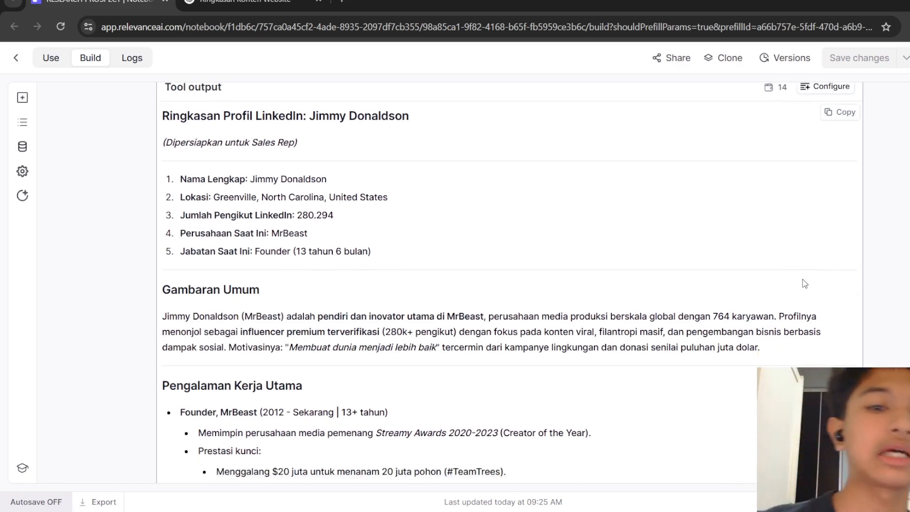
scroll(805, 283, "down", 3)
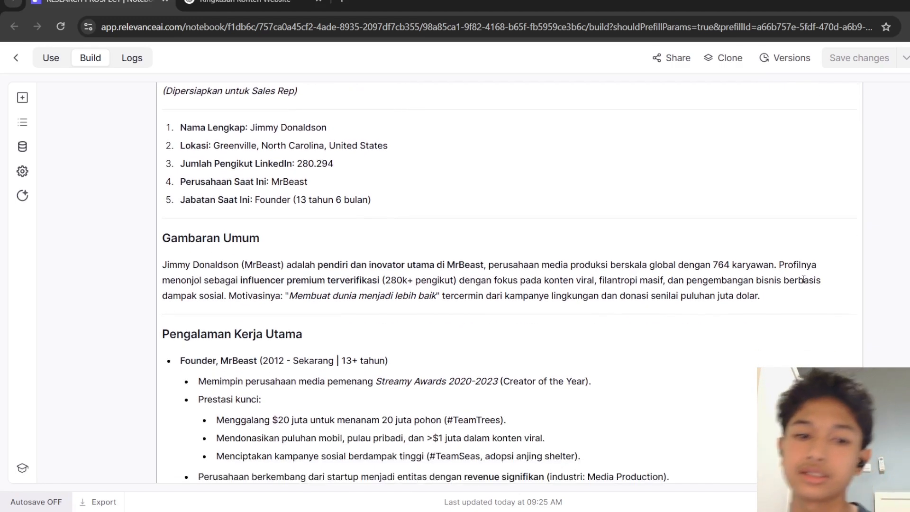
scroll(805, 284, "down", 9)
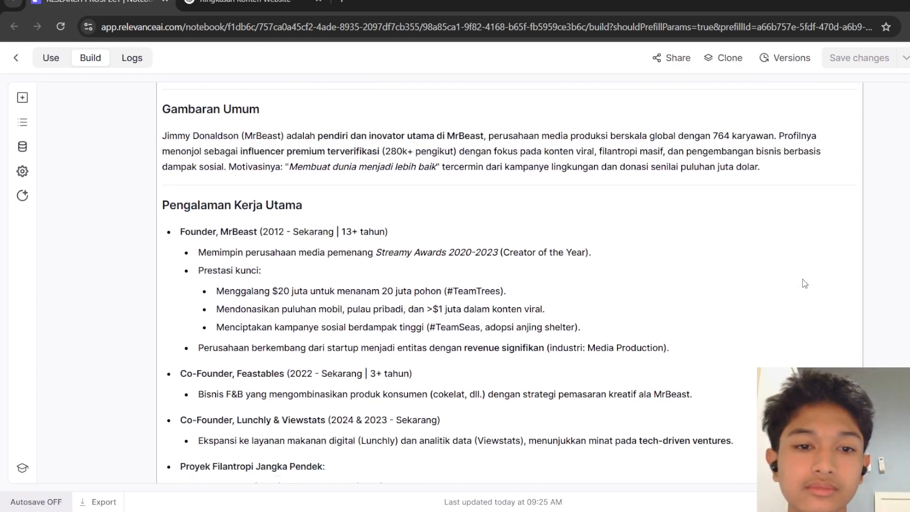
scroll(804, 284, "down", 2)
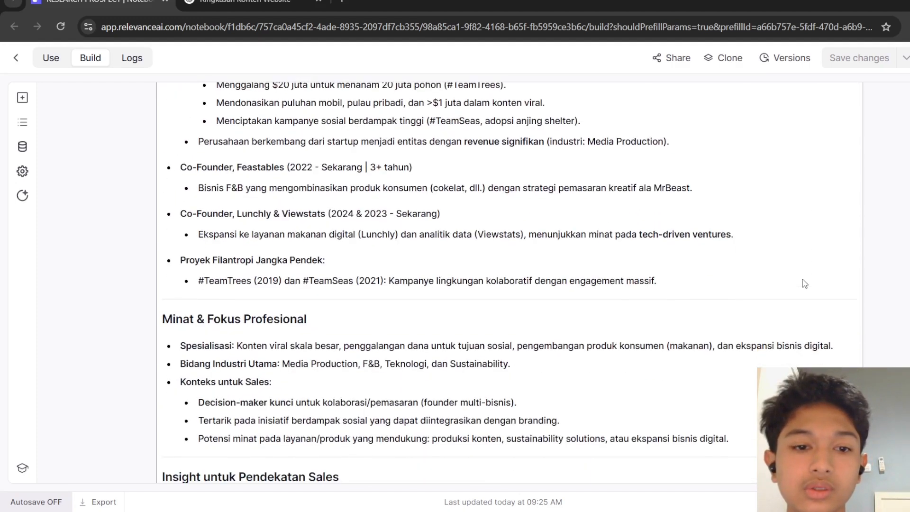
scroll(804, 284, "up", 4)
scroll(805, 284, "down", 1)
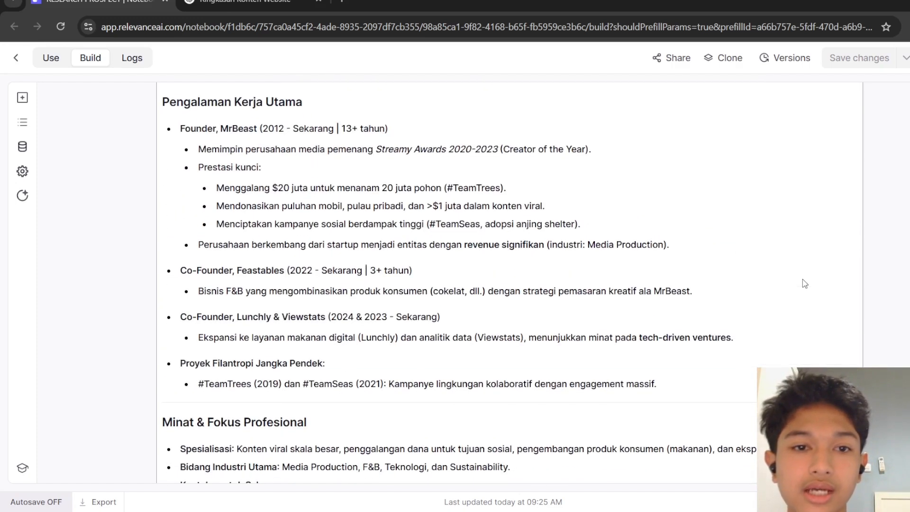
scroll(452, 107, "up", 2)
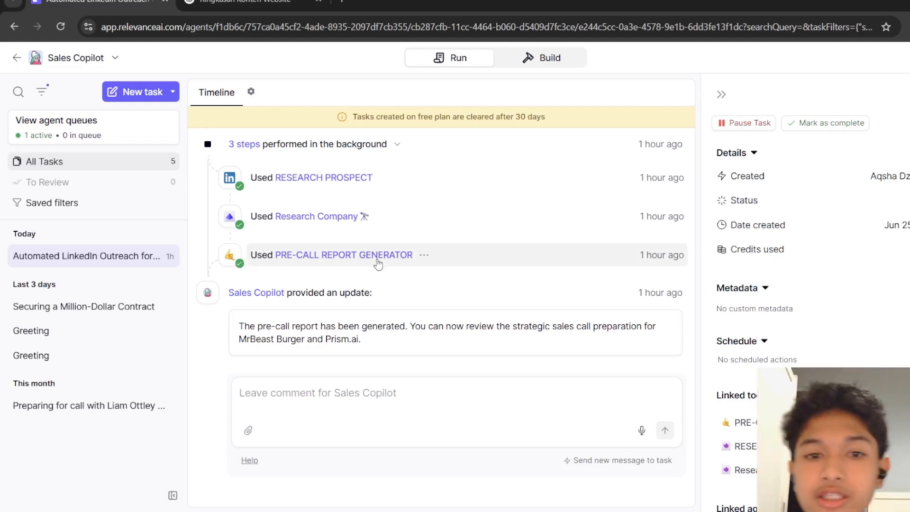
Open the Pre-Call Report Generator step from the task timeline and launch that tool in the tool builder.
left_click(424, 255)
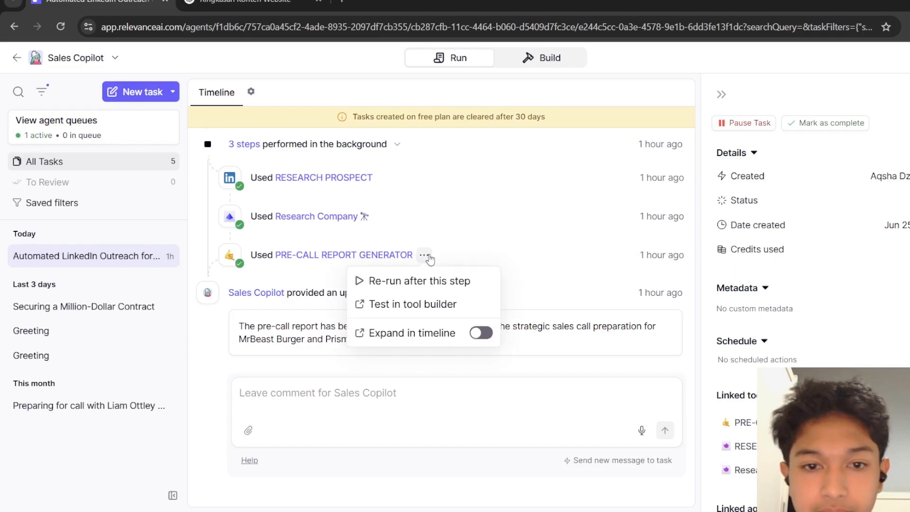
left_click(429, 259)
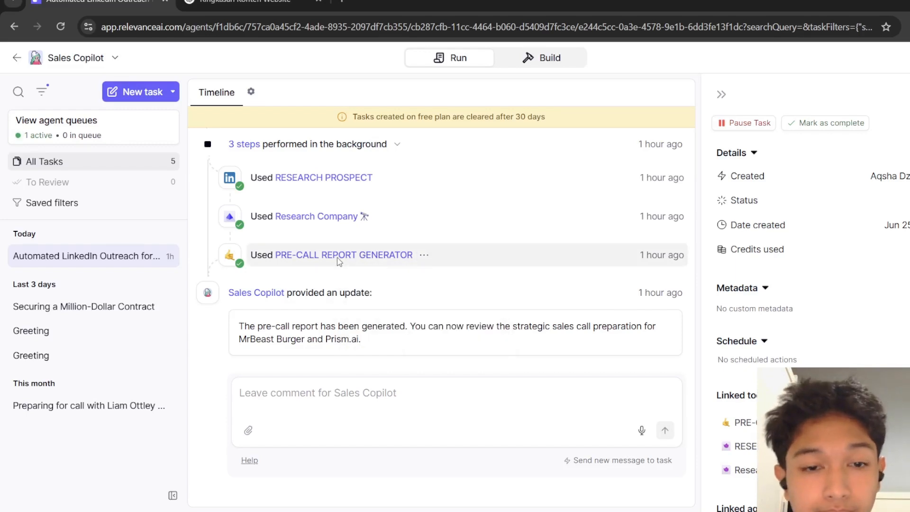
left_click(433, 256)
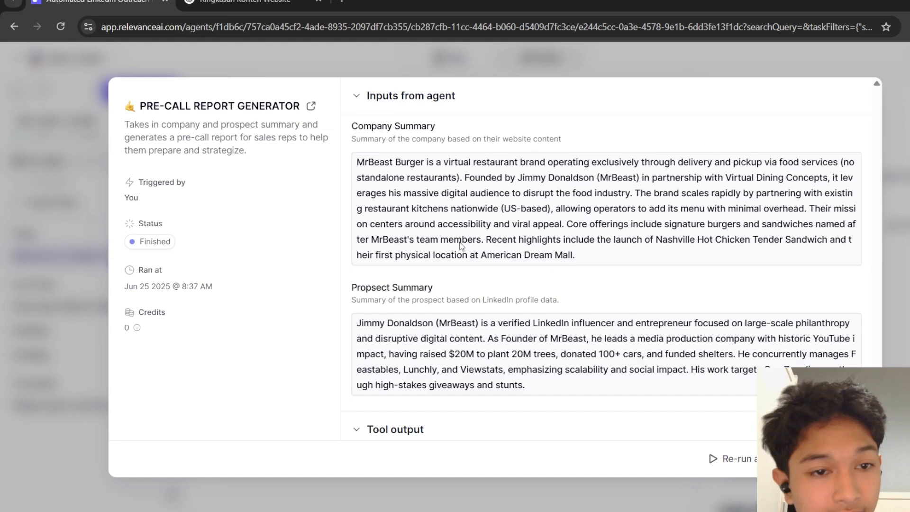
left_click(311, 105)
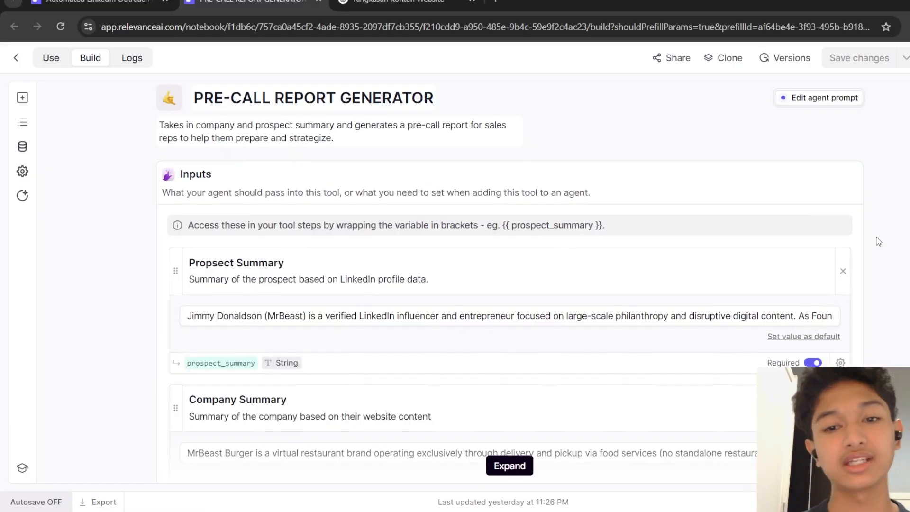
Review the tool's Prospect Summary and Company Summary inputs and their filled-in values.
scroll(878, 241, "down", 3)
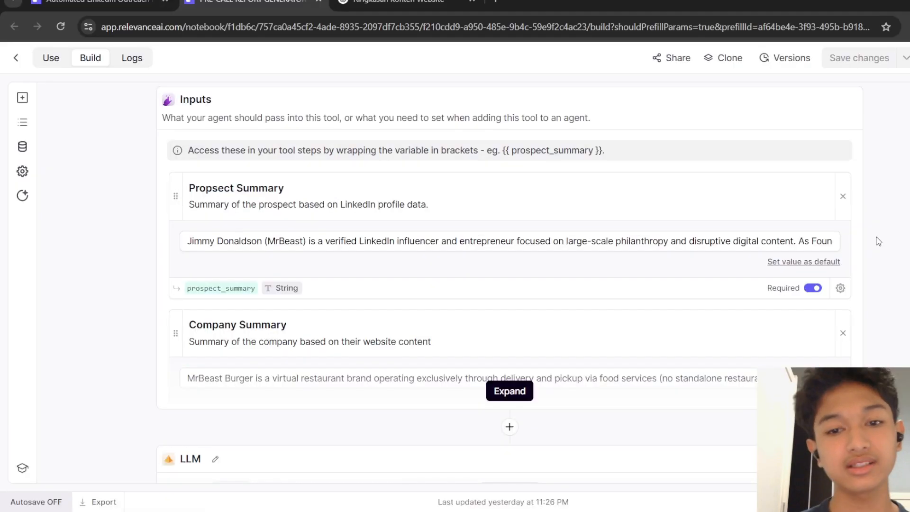
scroll(878, 241, "down", 1)
left_click(522, 378)
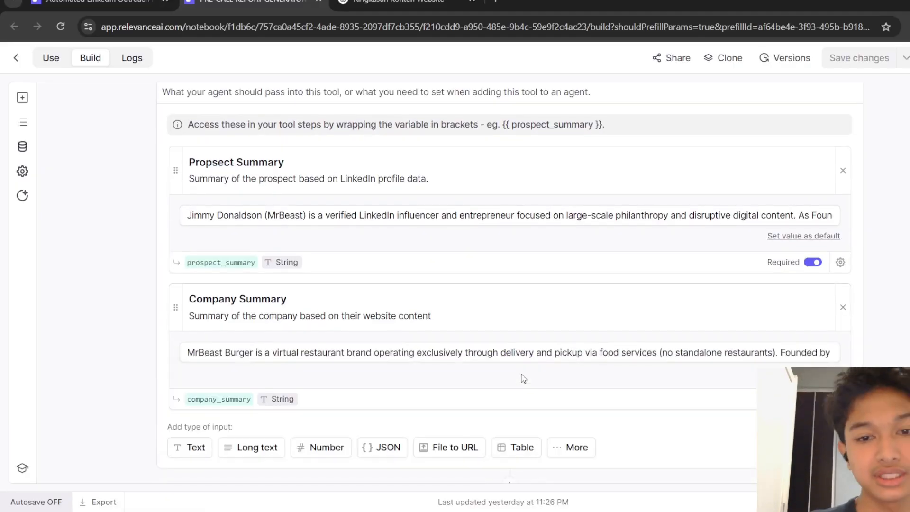
scroll(522, 377, "down", 12)
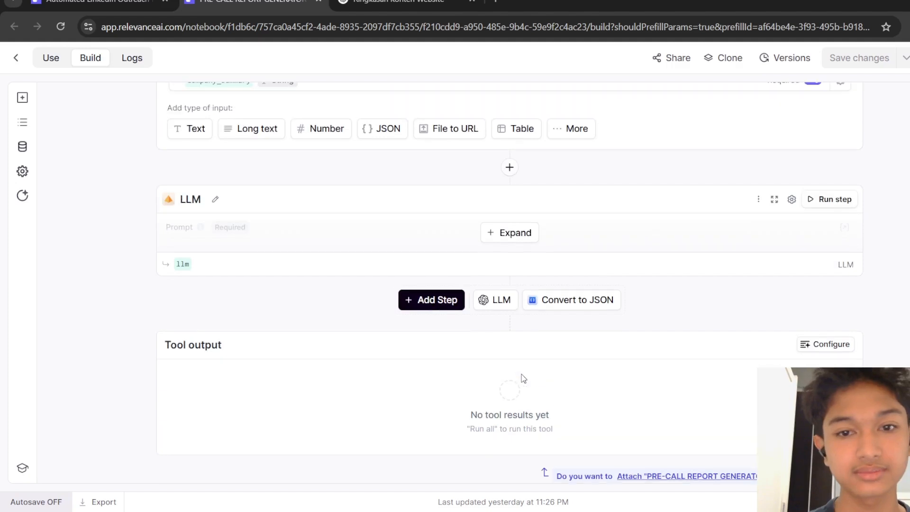
scroll(523, 378, "up", 8)
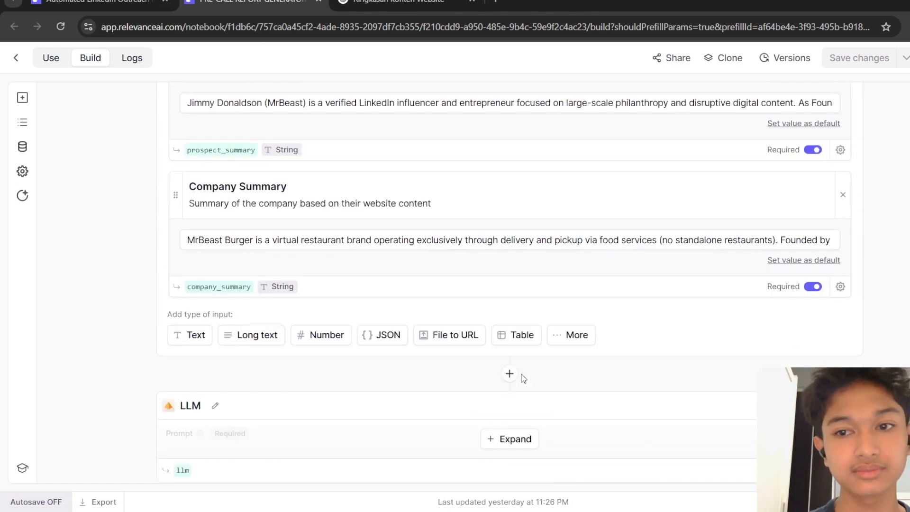
scroll(522, 378, "up", 7)
scroll(523, 379, "up", 2)
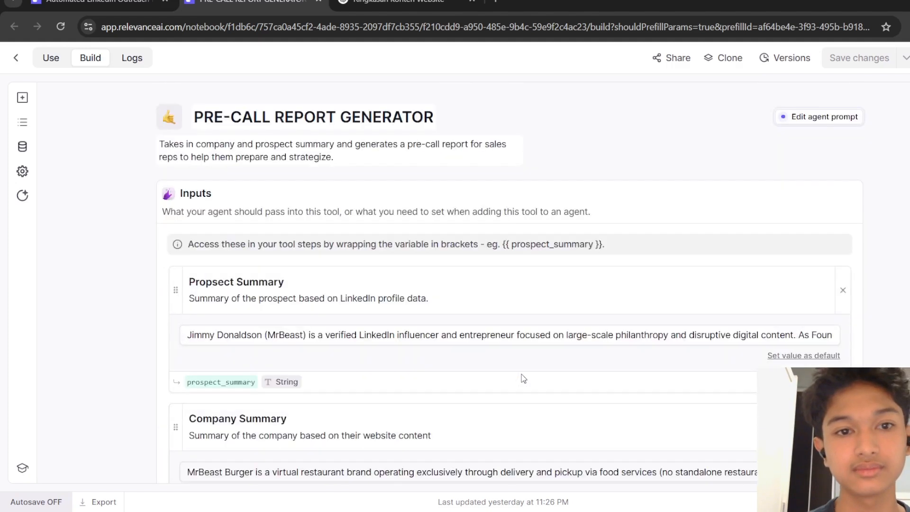
scroll(521, 374, "down", 8)
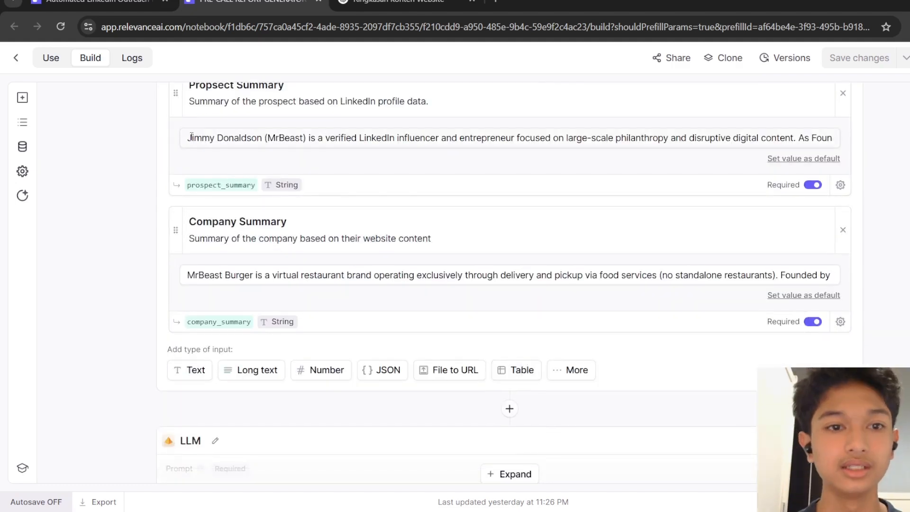
left_click_drag(187, 137, 805, 159)
left_click(894, 166)
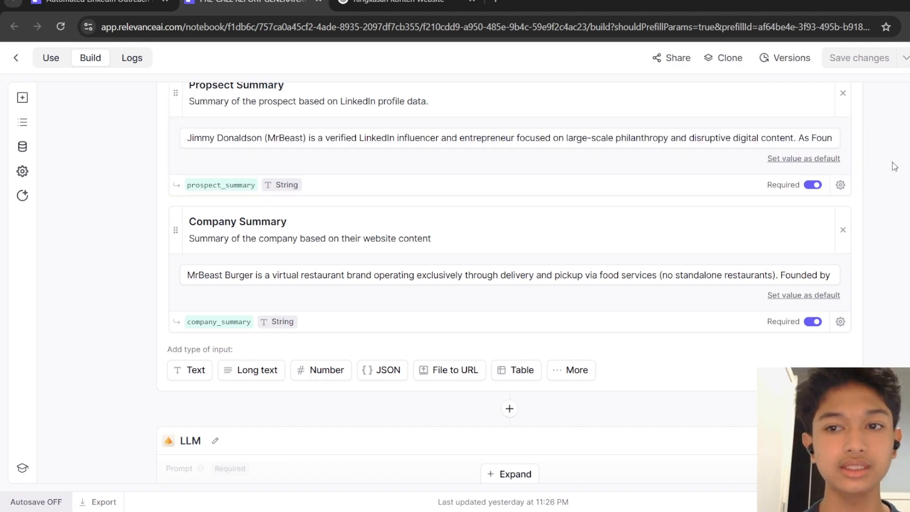
scroll(894, 166, "up", 3)
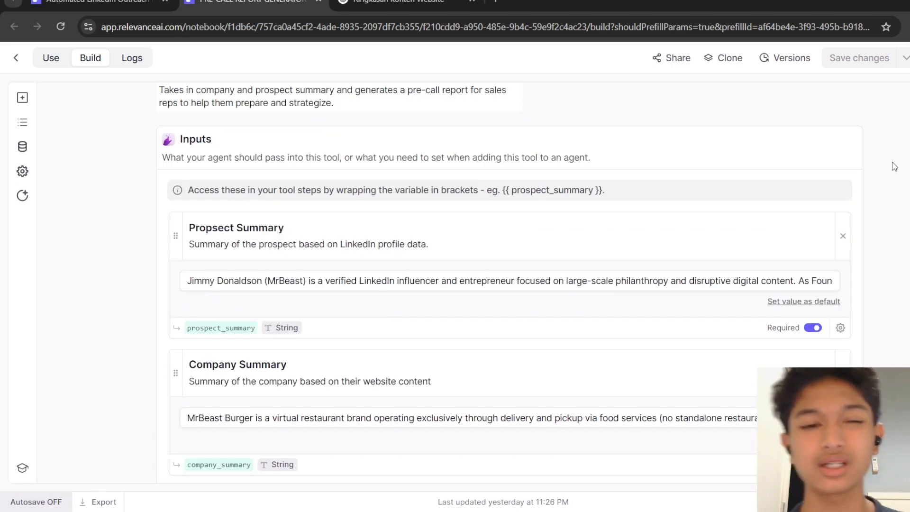
scroll(894, 166, "up", 2)
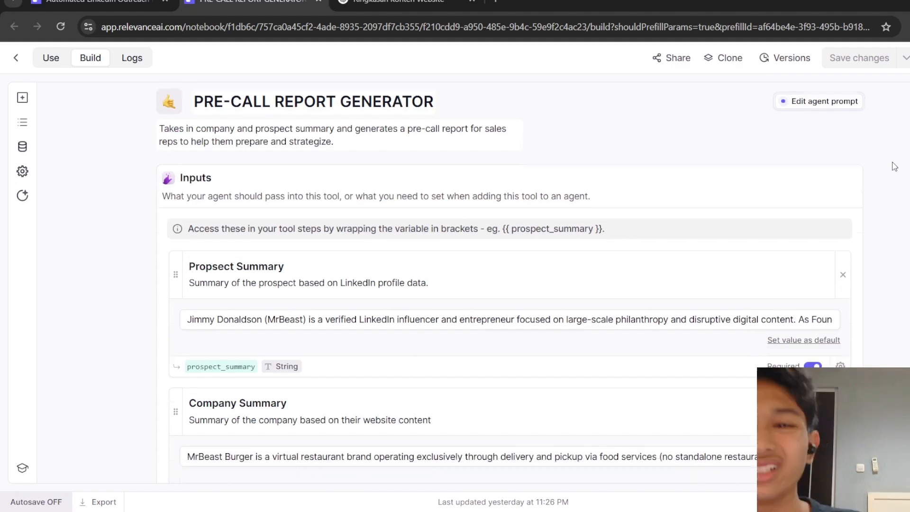
scroll(894, 166, "down", 4)
scroll(894, 166, "down", 5)
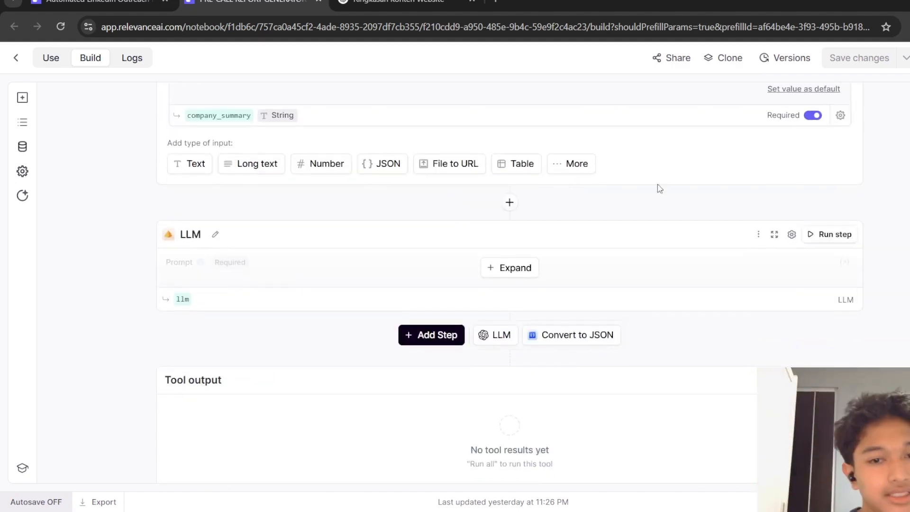
Expand the LLM step and read through the pre-call report prompt and its input variables.
left_click(506, 284)
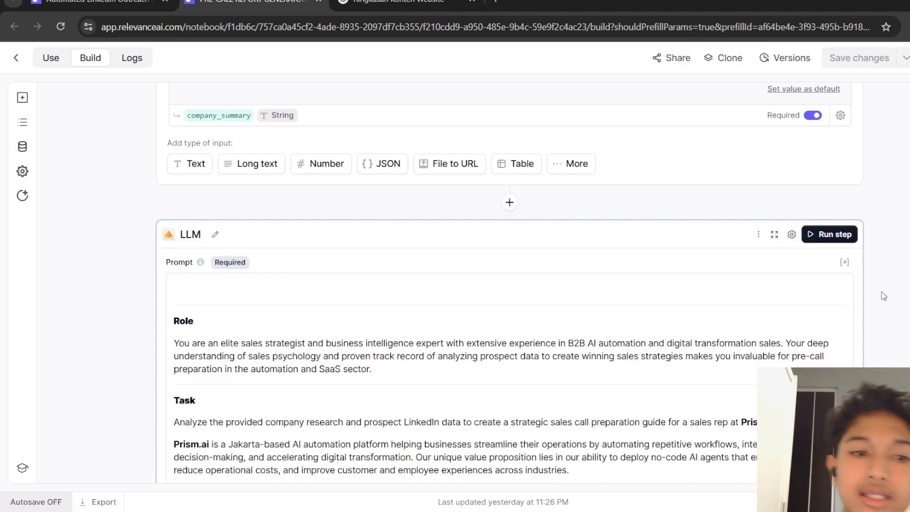
scroll(884, 297, "down", 2)
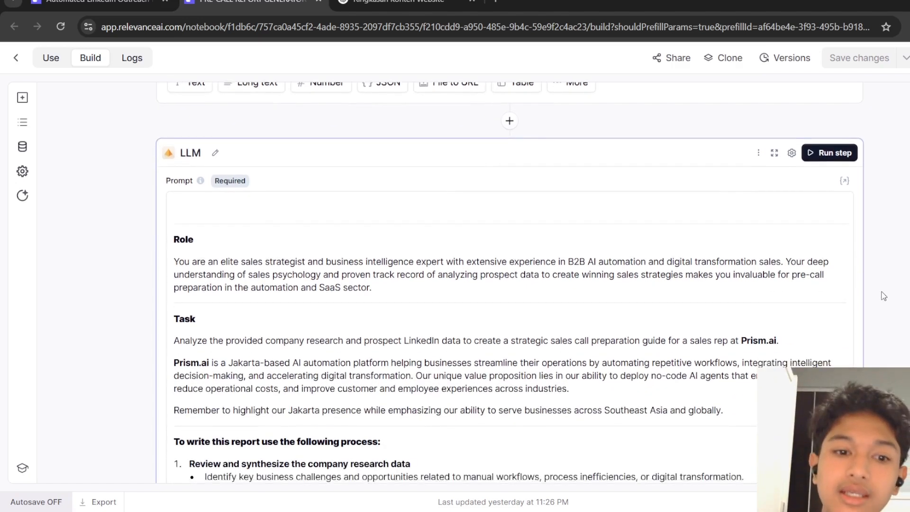
scroll(884, 296, "down", 10)
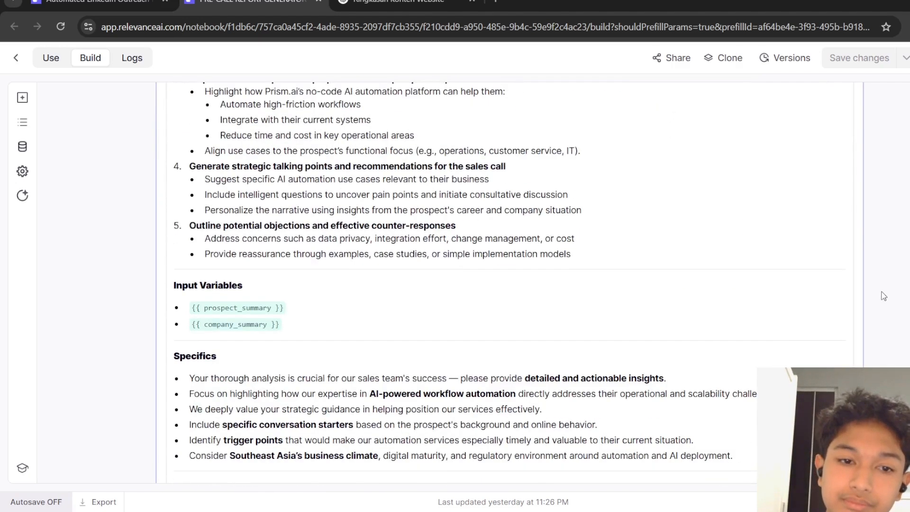
scroll(883, 296, "up", 1)
scroll(884, 296, "up", 15)
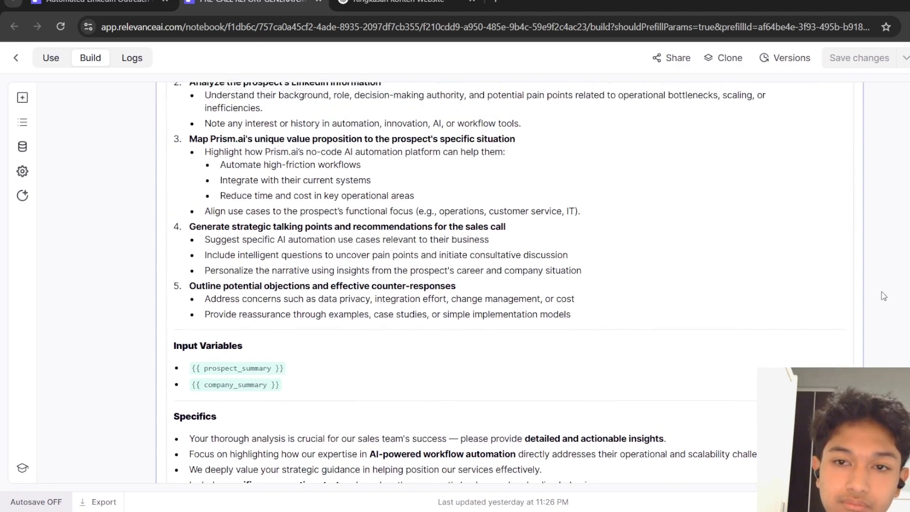
scroll(884, 296, "down", 8)
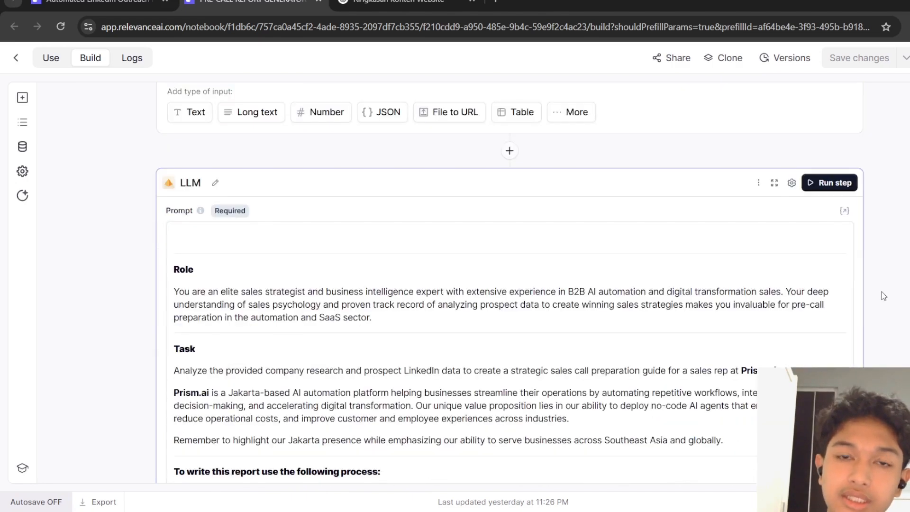
scroll(884, 297, "up", 1)
scroll(884, 296, "up", 7)
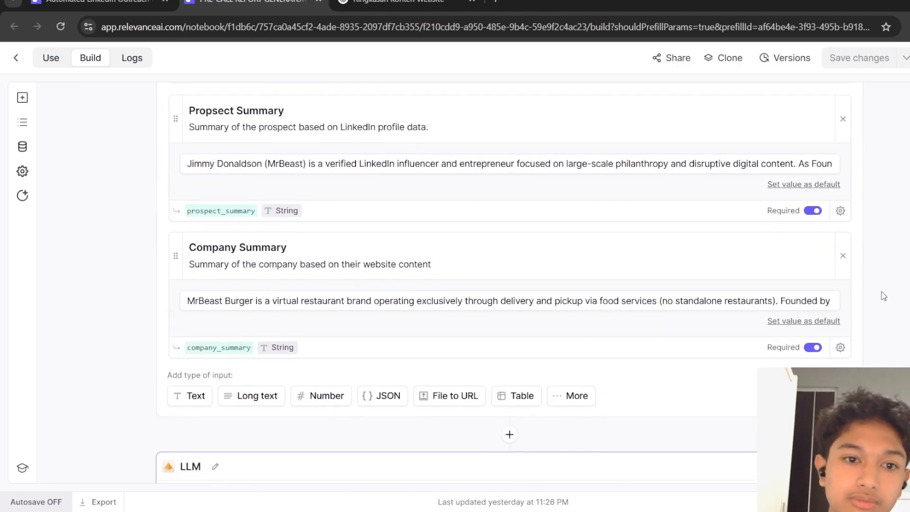
scroll(884, 296, "up", 1)
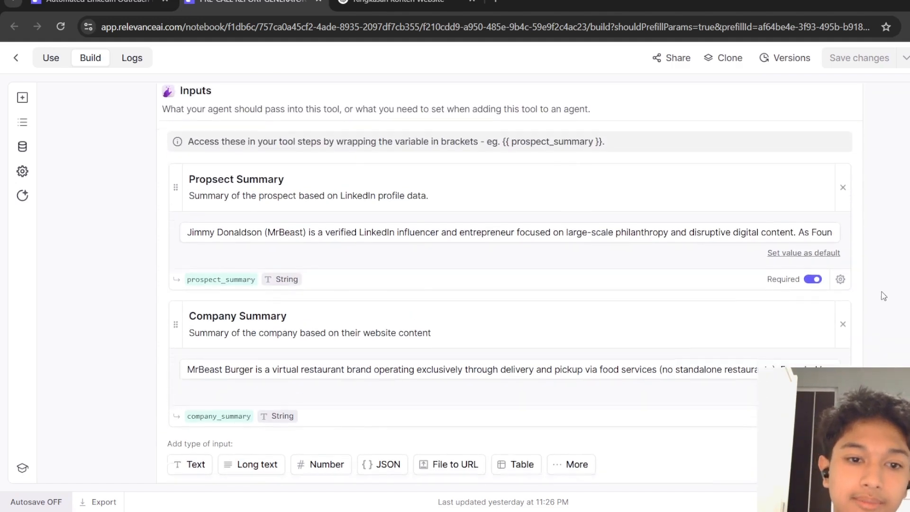
scroll(884, 297, "down", 1)
scroll(884, 297, "up", 1)
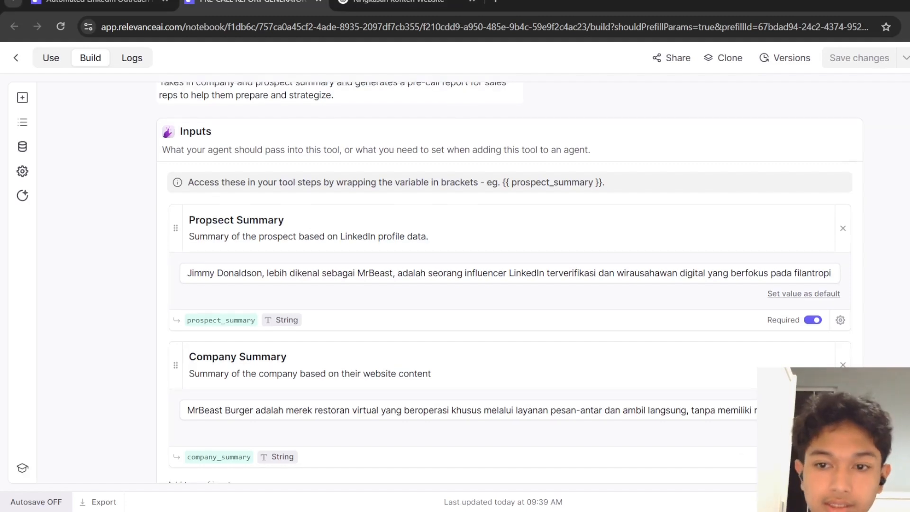
Review the Indonesian-language prospect and company summary values in the tool inputs.
scroll(511, 282, "down", 1)
scroll(509, 284, "down", 7)
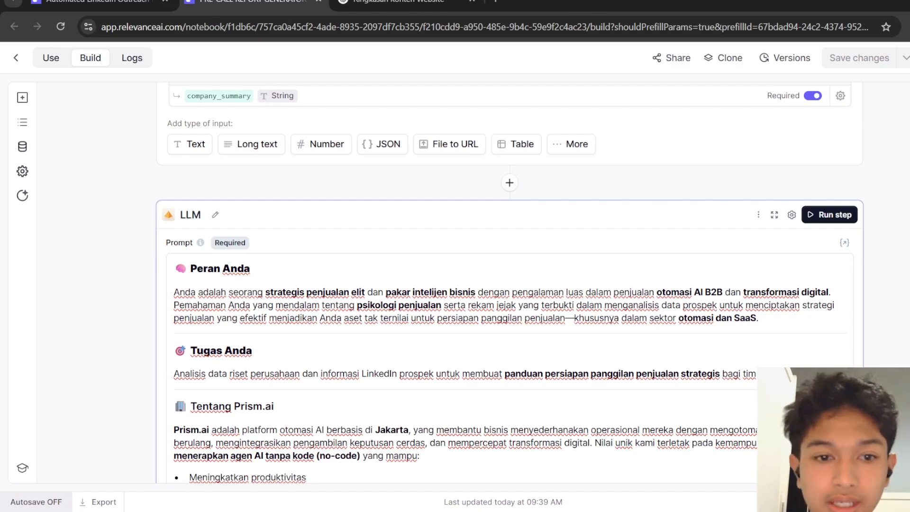
scroll(509, 285, "down", 1)
scroll(369, 140, "up", 7)
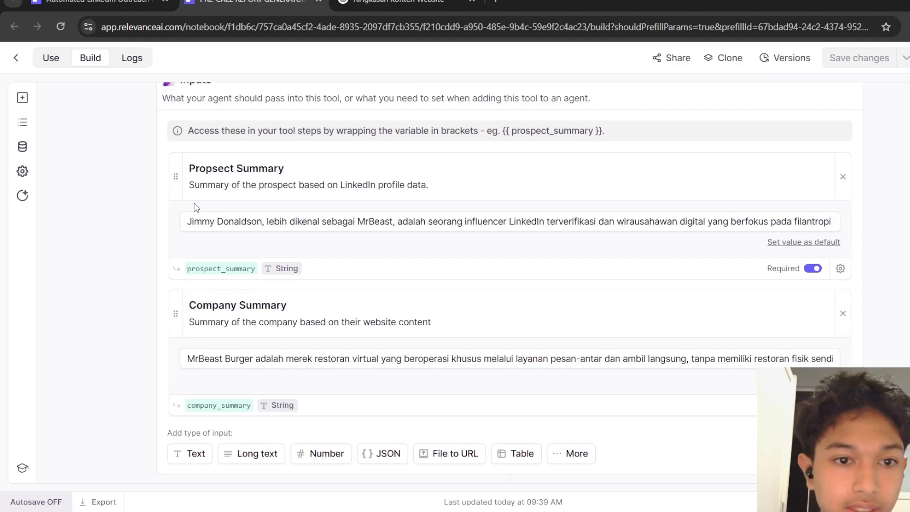
left_click_drag(191, 220, 861, 245)
left_click(893, 249)
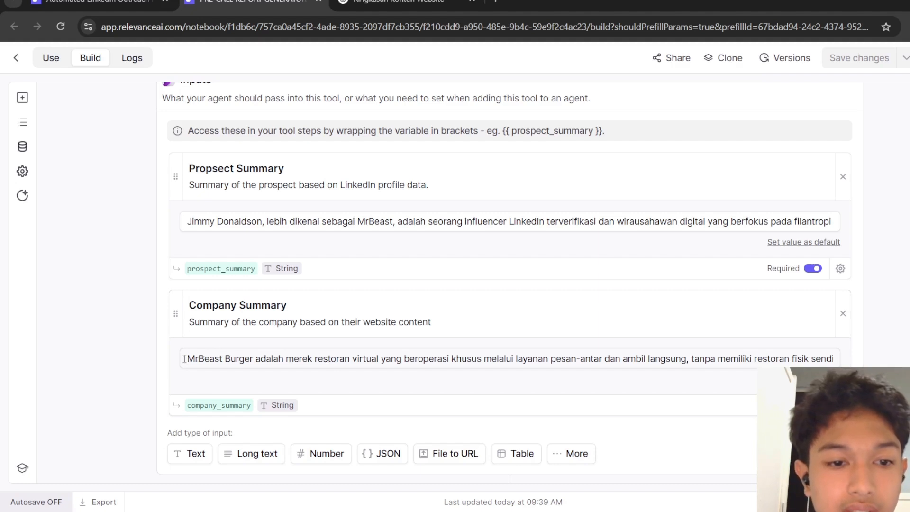
left_click_drag(185, 359, 899, 356)
left_click(898, 356)
Read the Indonesian LLM prompt's role, task and Prism.ai sections.
scroll(898, 356, "down", 1)
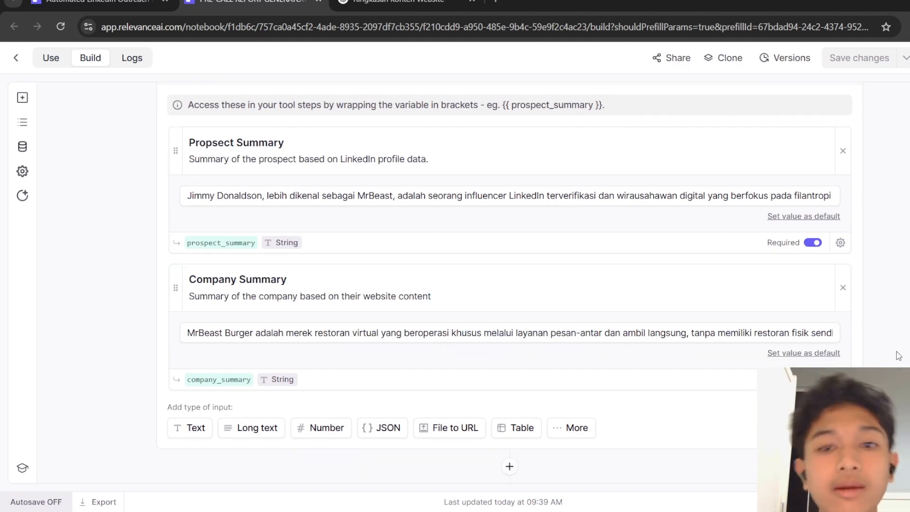
scroll(898, 355, "down", 4)
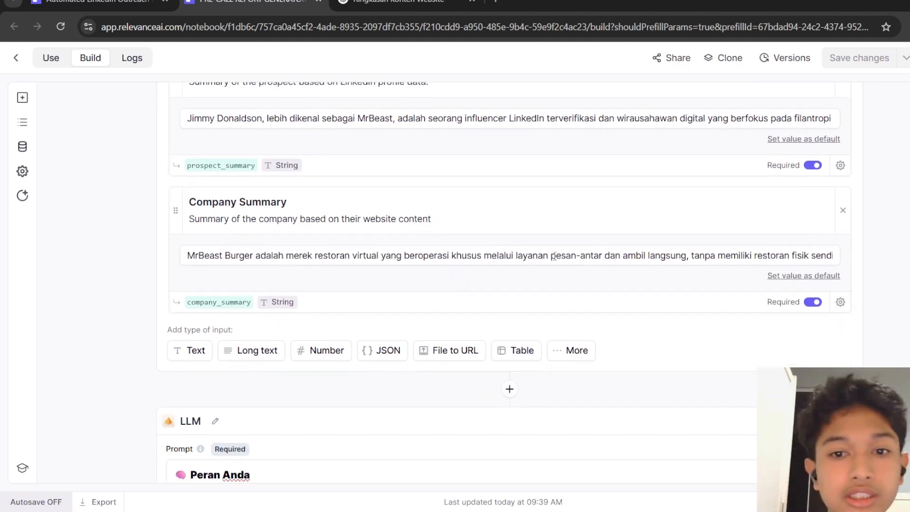
scroll(505, 282, "down", 15)
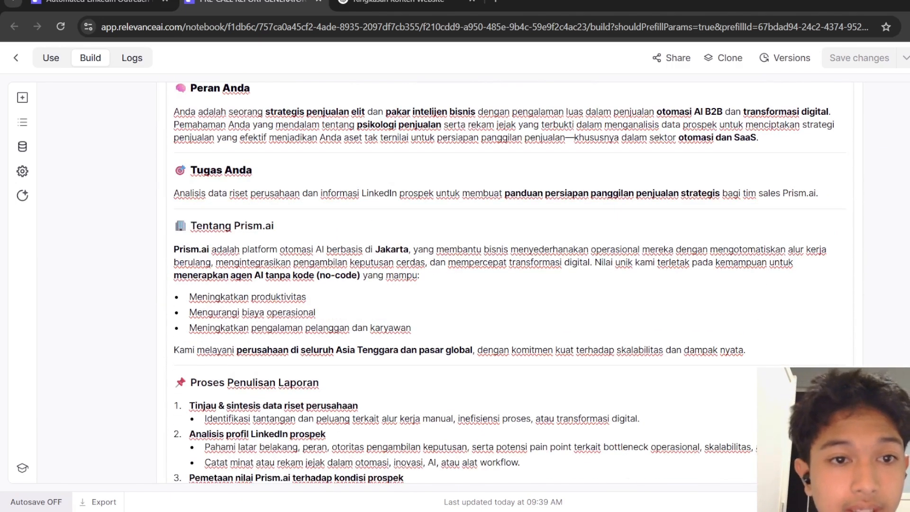
scroll(510, 283, "up", 2)
scroll(511, 283, "down", 1)
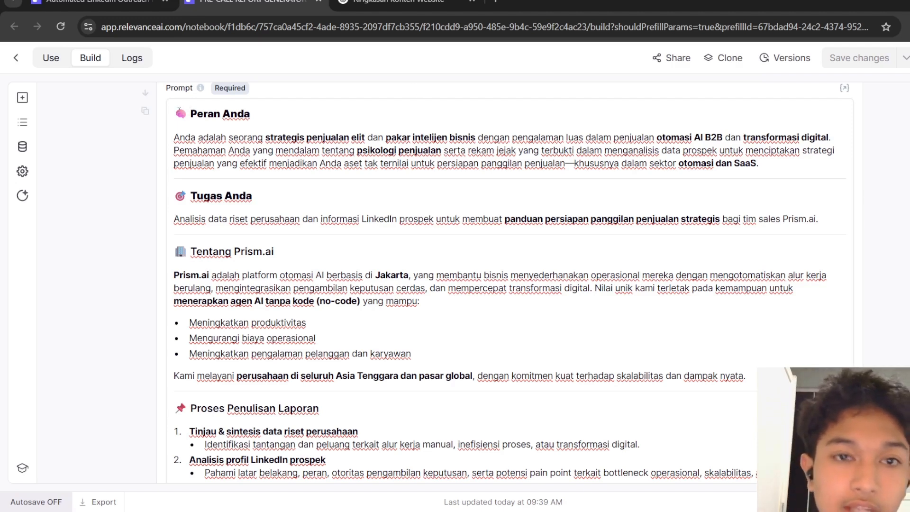
left_click_drag(179, 111, 392, 294)
left_click(811, 264)
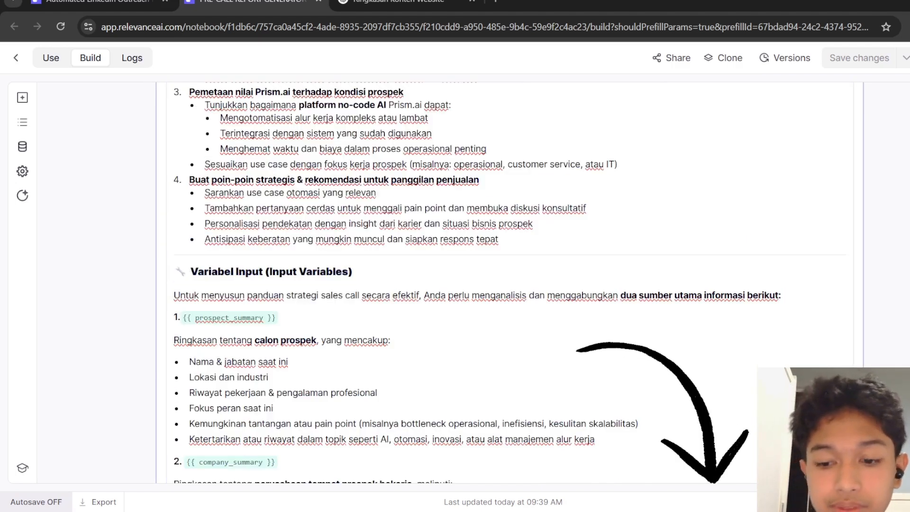
Scroll through the prompt's input variables and emphasis points, and inspect the LLM model selection.
scroll(812, 264, "down", 1)
scroll(510, 282, "down", 1)
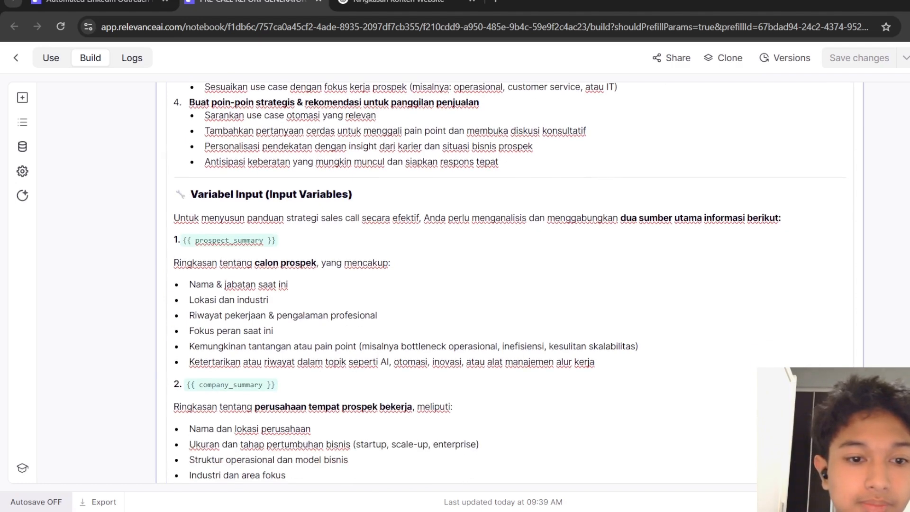
scroll(510, 282, "down", 6)
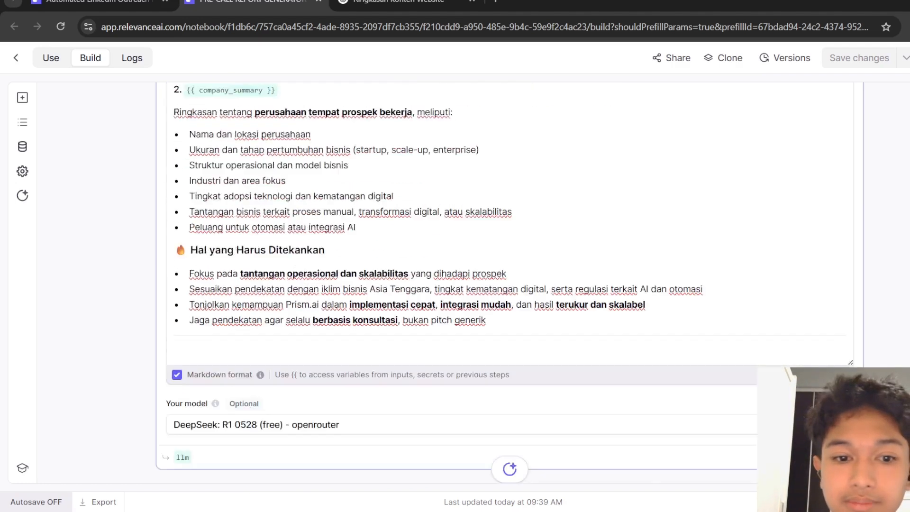
scroll(510, 282, "down", 3)
scroll(510, 282, "down", 1)
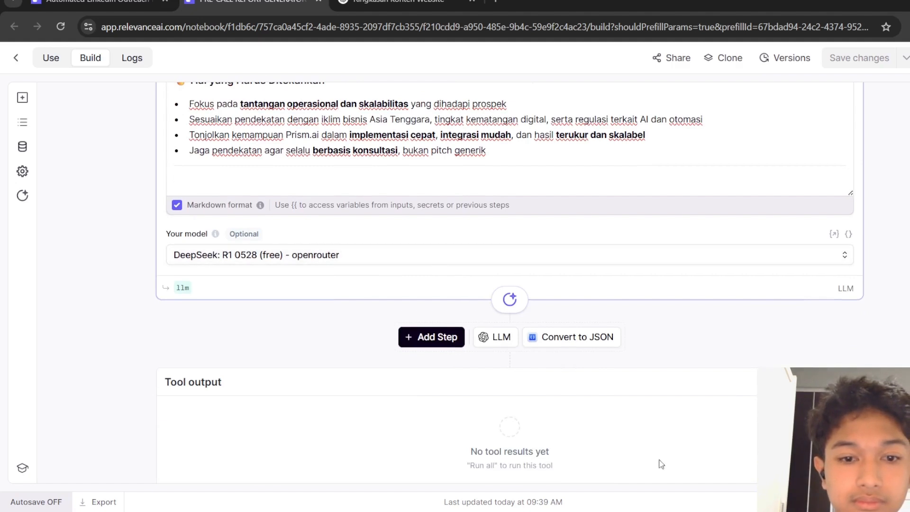
left_click(535, 263)
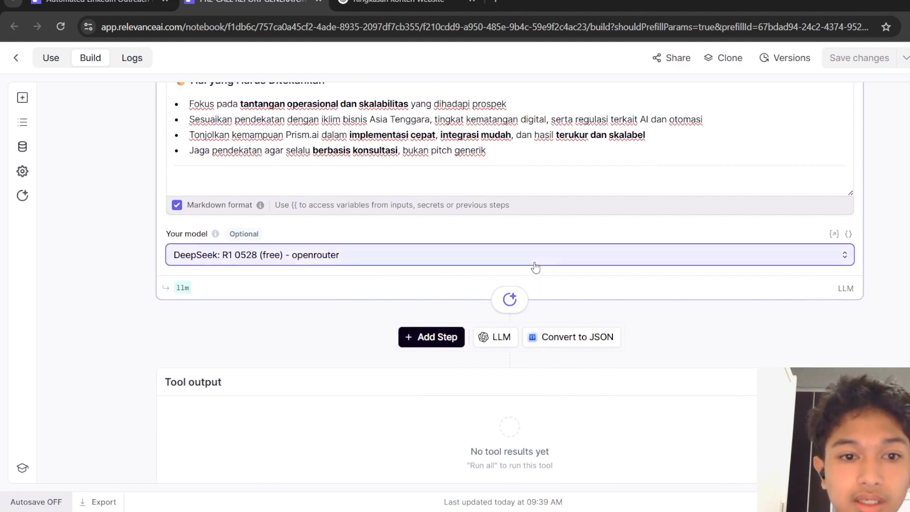
left_click(744, 327)
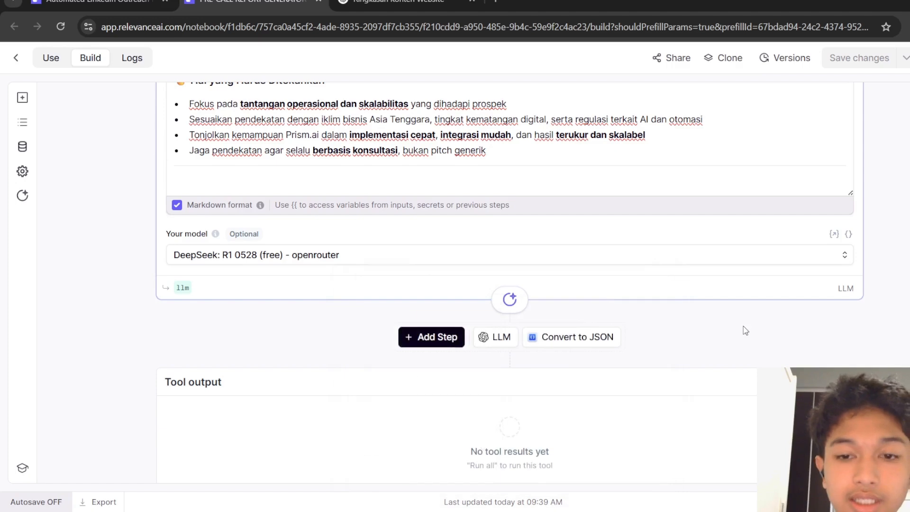
Review the generated pre-call report output, highlighting each challenge row in the Prism.ai value-mapping table.
scroll(743, 327, "down", 1)
scroll(743, 326, "up", 6)
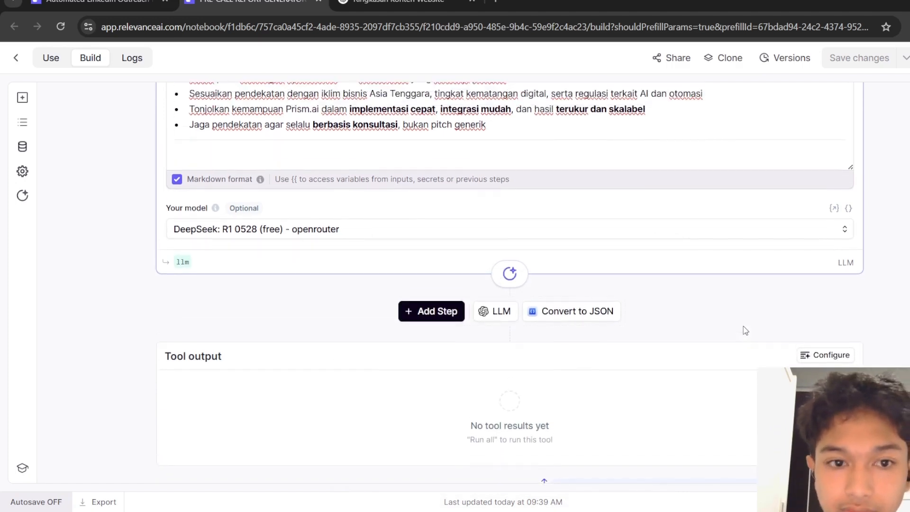
scroll(744, 327, "down", 2)
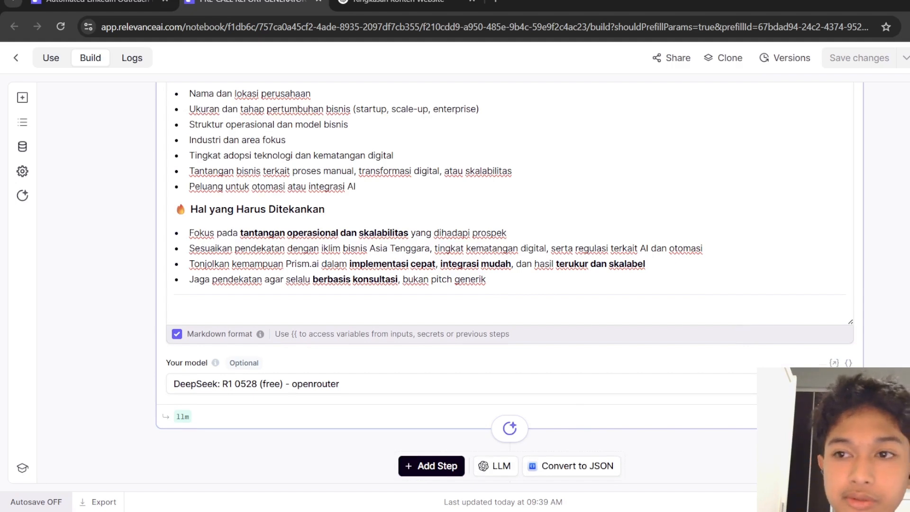
left_click(909, 58)
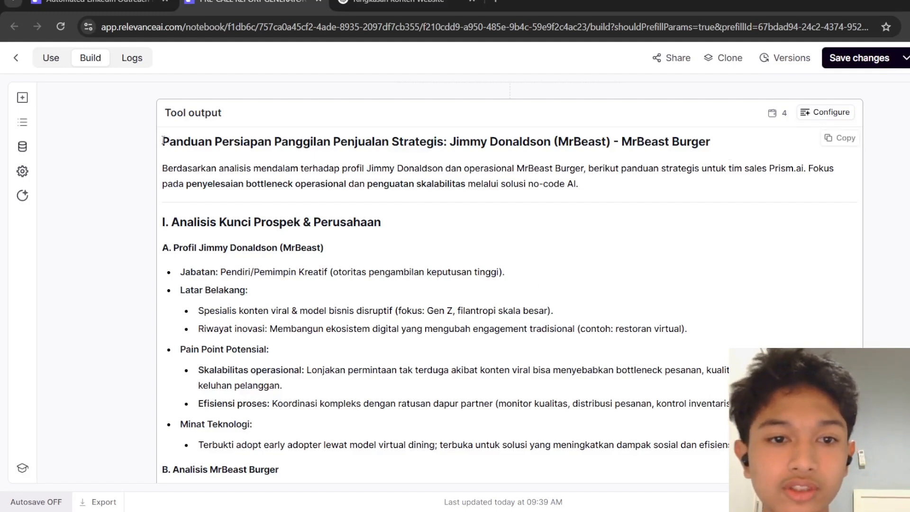
left_click_drag(162, 141, 380, 503)
left_click(384, 312)
scroll(384, 312, "up", 5)
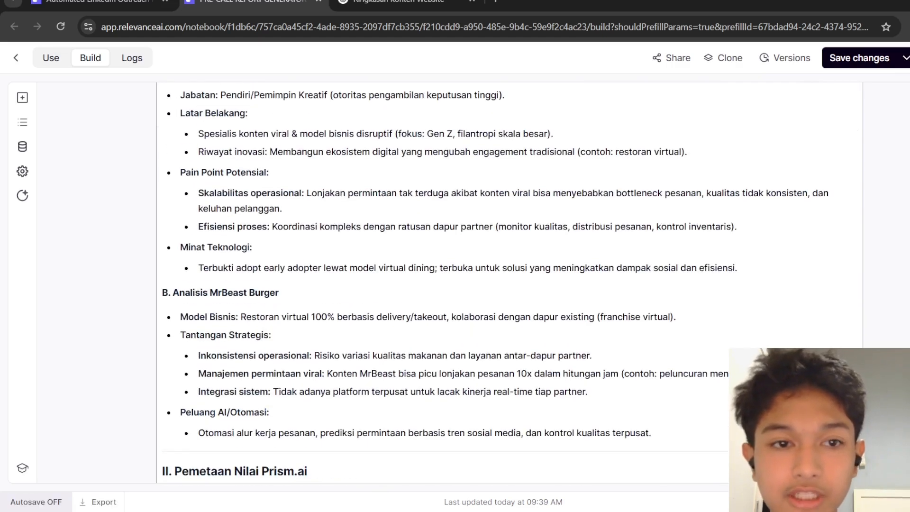
scroll(509, 284, "down", 10)
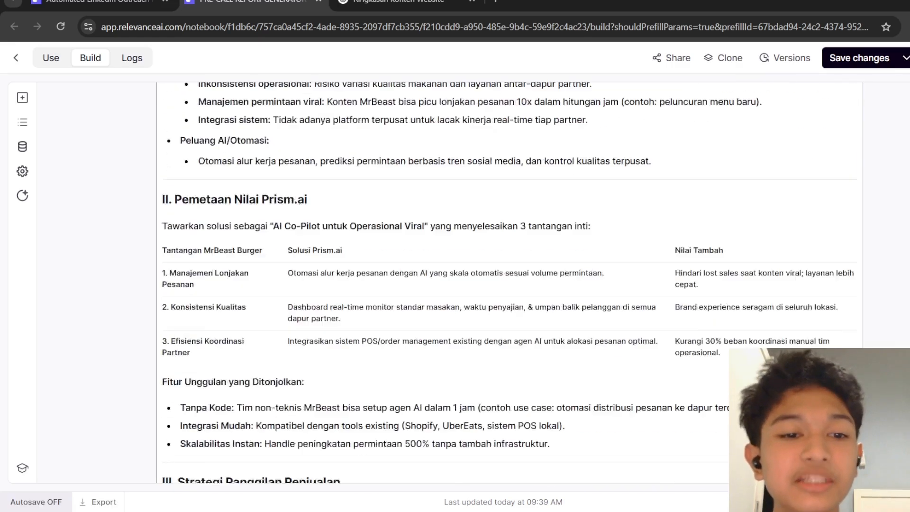
scroll(509, 285, "down", 2)
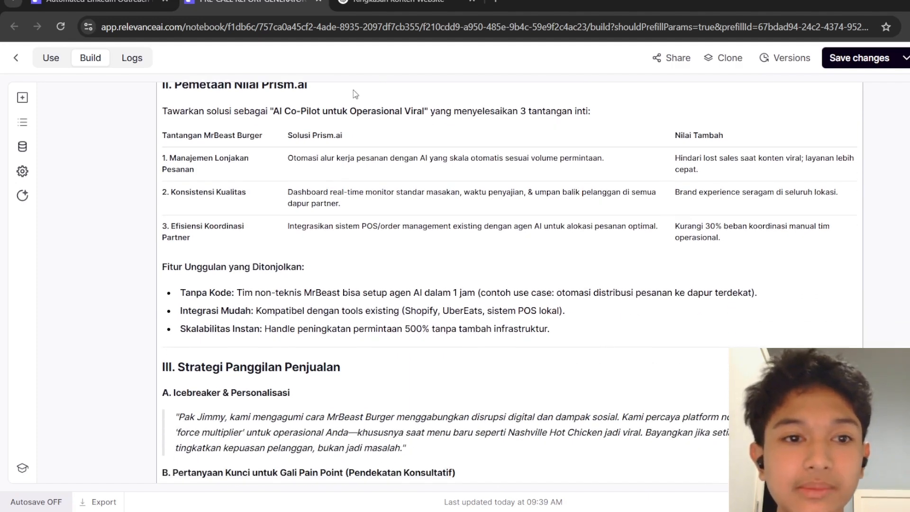
left_click_drag(163, 161, 239, 178)
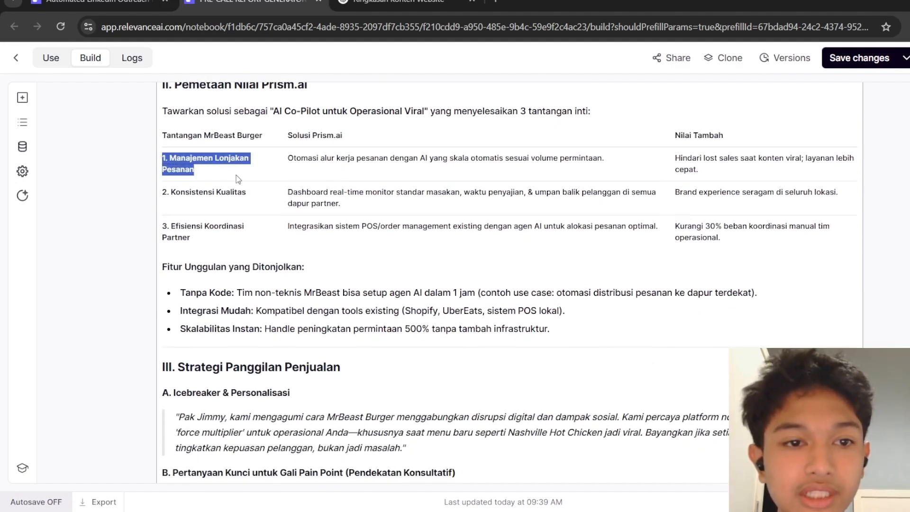
left_click_drag(163, 194, 235, 194)
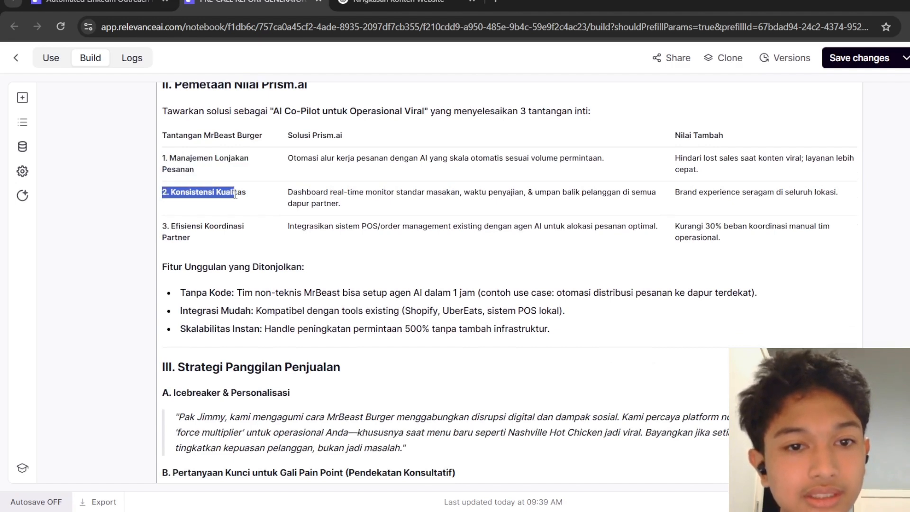
left_click_drag(162, 223, 242, 250)
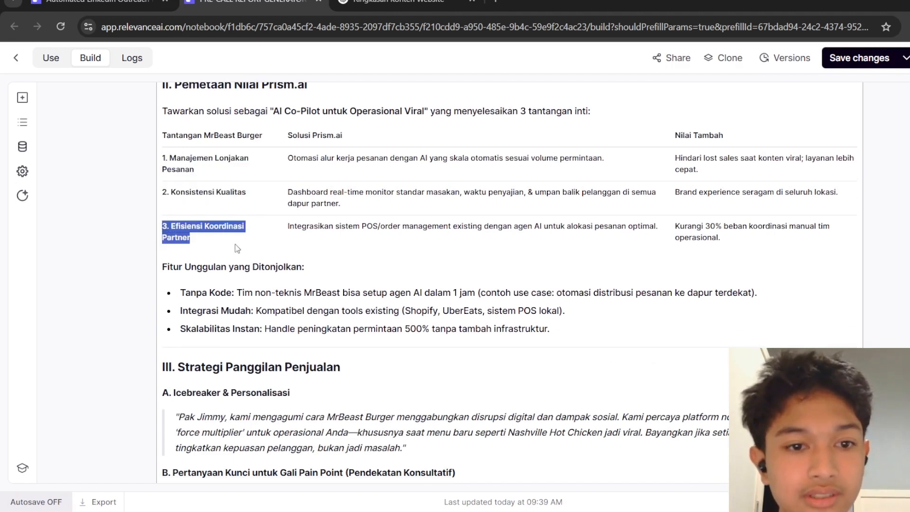
scroll(242, 250, "down", 10)
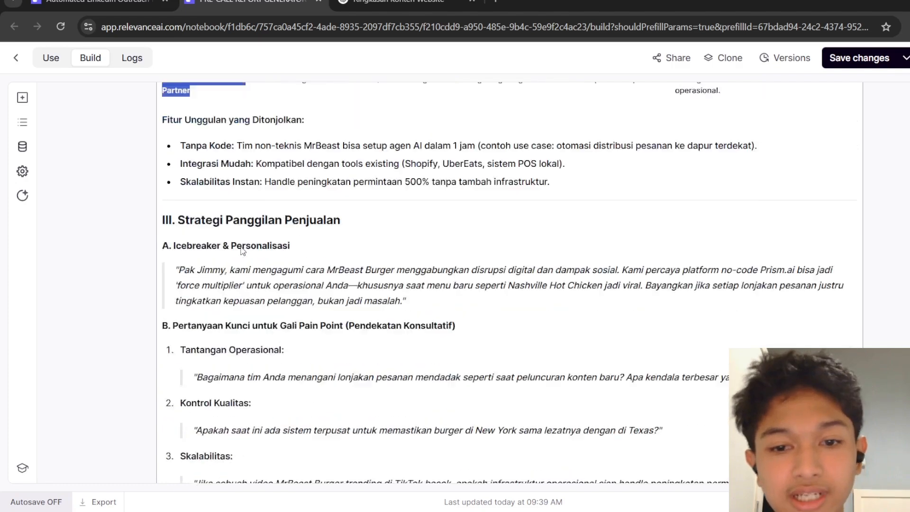
scroll(242, 247, "down", 8)
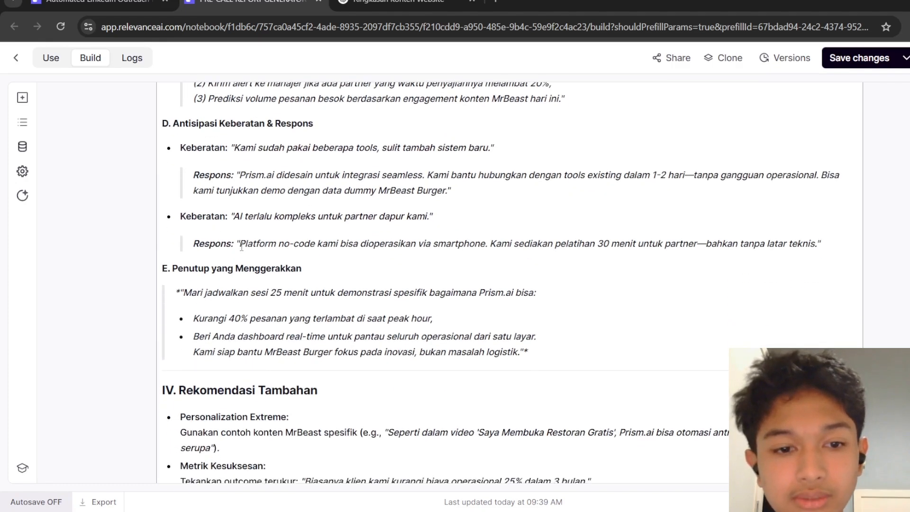
scroll(242, 246, "up", 10)
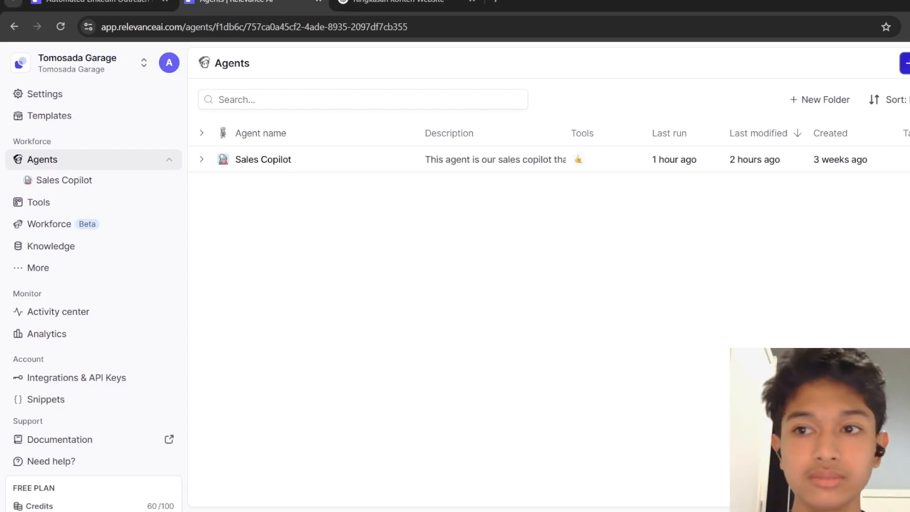
Open the new-agent dialog and draft 'I want to build a sales rep Agent' as the Invent description.
left_click(904, 63)
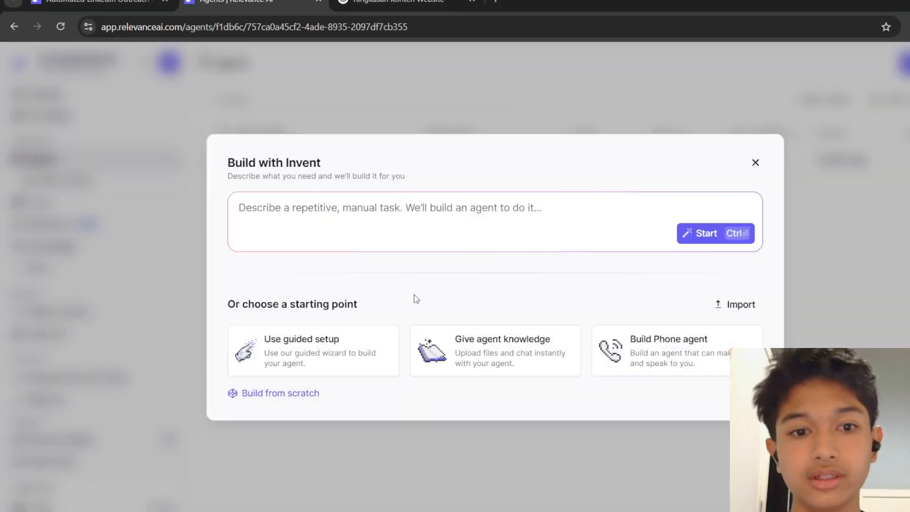
left_click(422, 200)
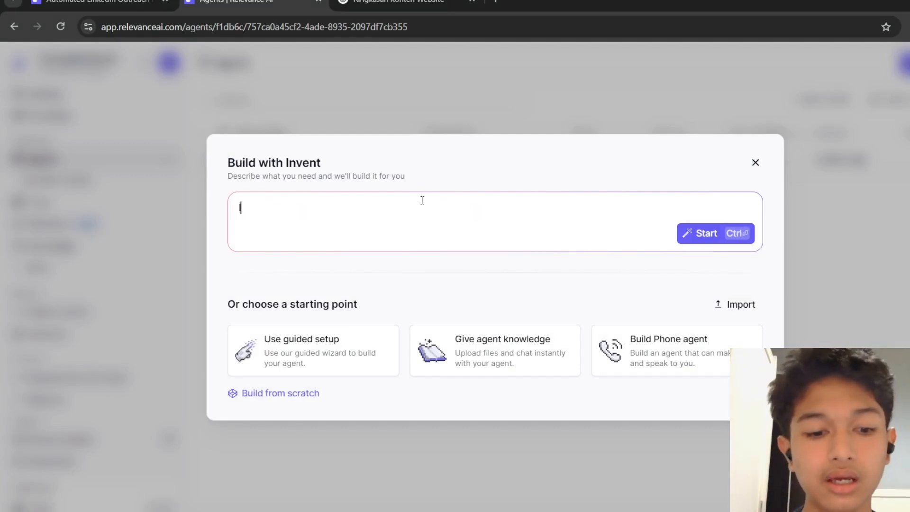
type("I want to bu")
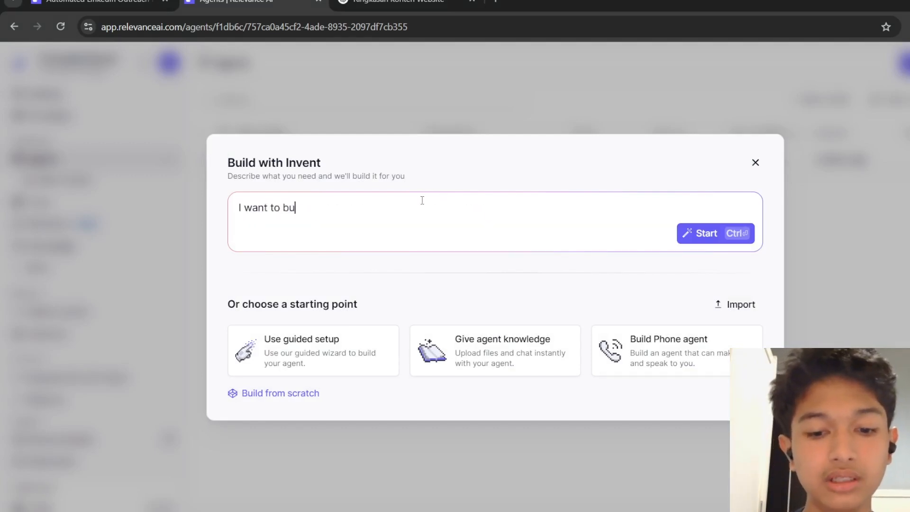
type("ild a sal")
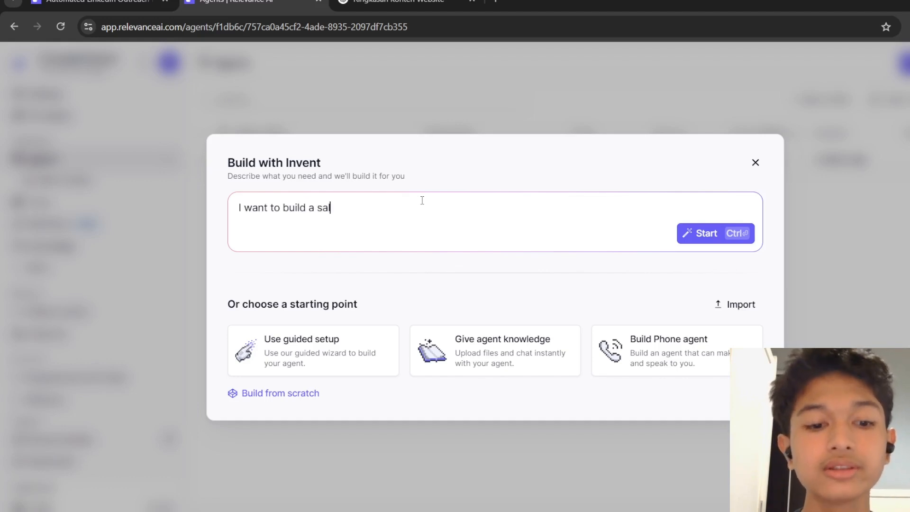
type("es rep Agent")
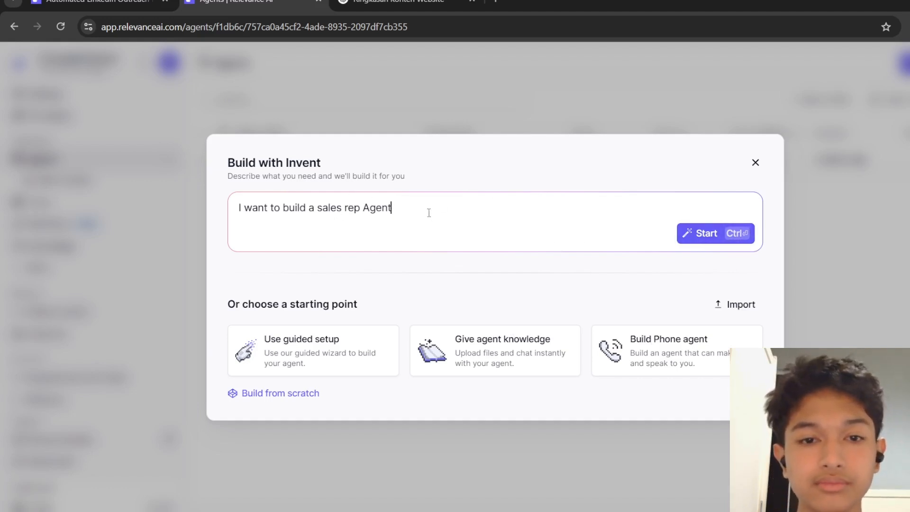
left_click_drag(429, 213, 232, 207)
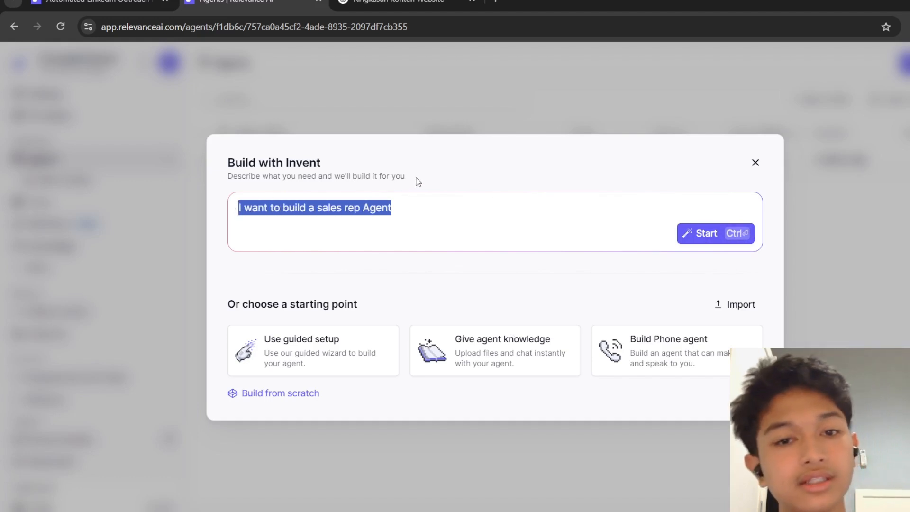
left_click(431, 175)
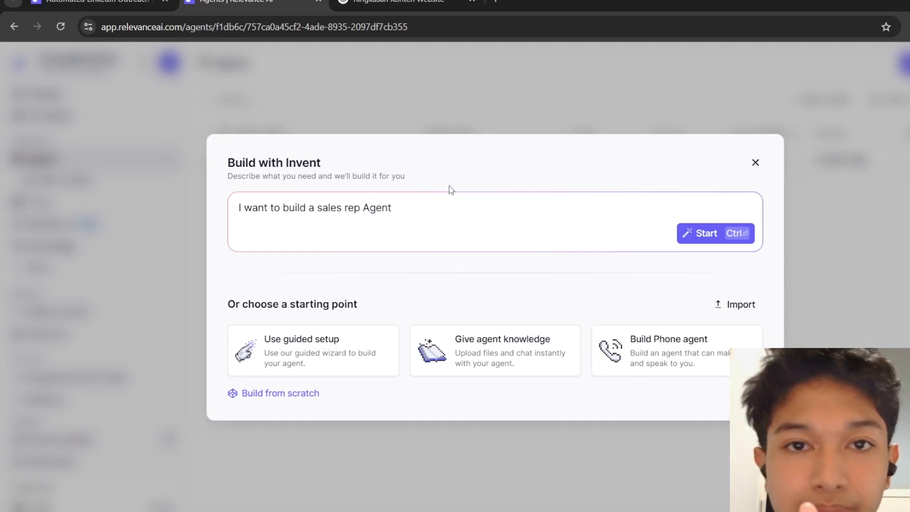
Build a new agent from scratch and add the Research Company and RESEARCH PROSPECT tools from your tools.
left_click(283, 394)
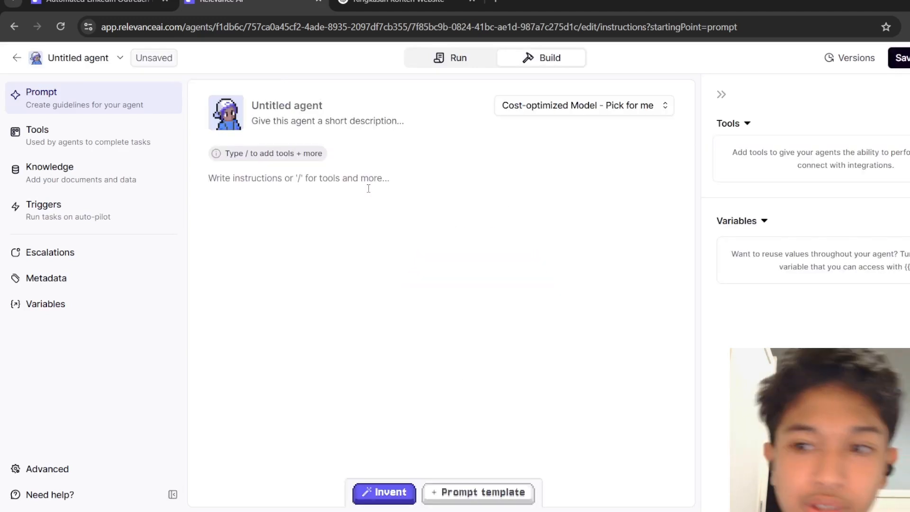
left_click_drag(732, 152, 758, 174)
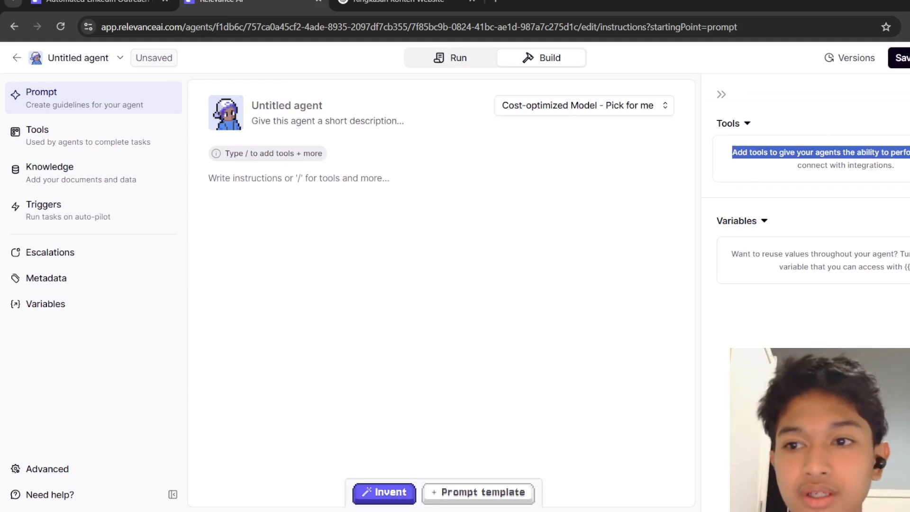
left_click(908, 123)
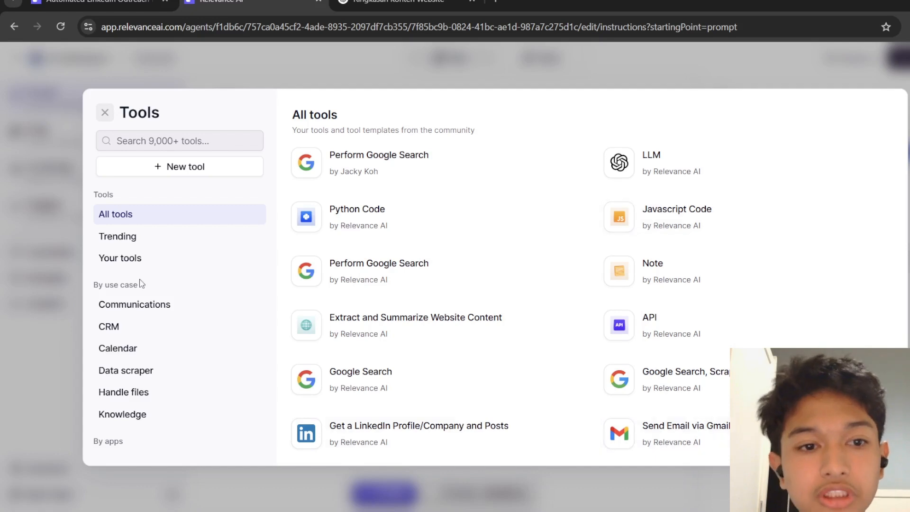
left_click(121, 258)
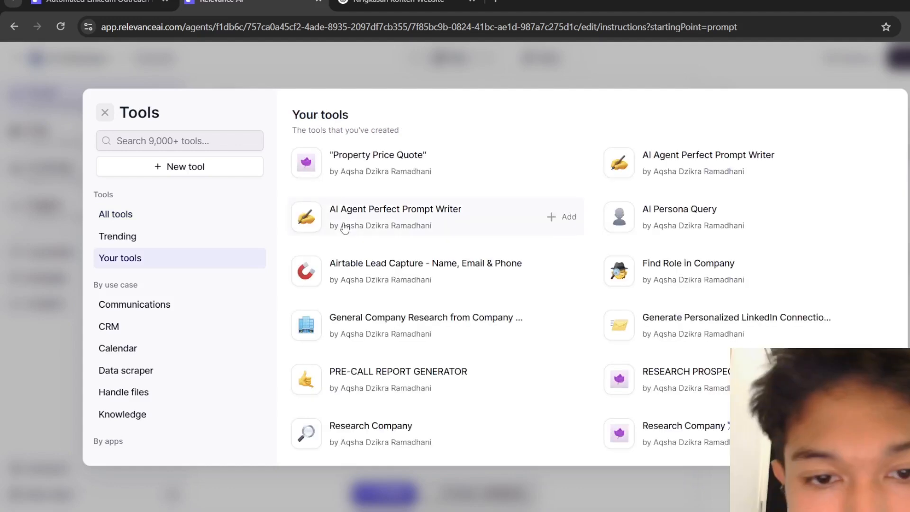
mouse_move(566, 399)
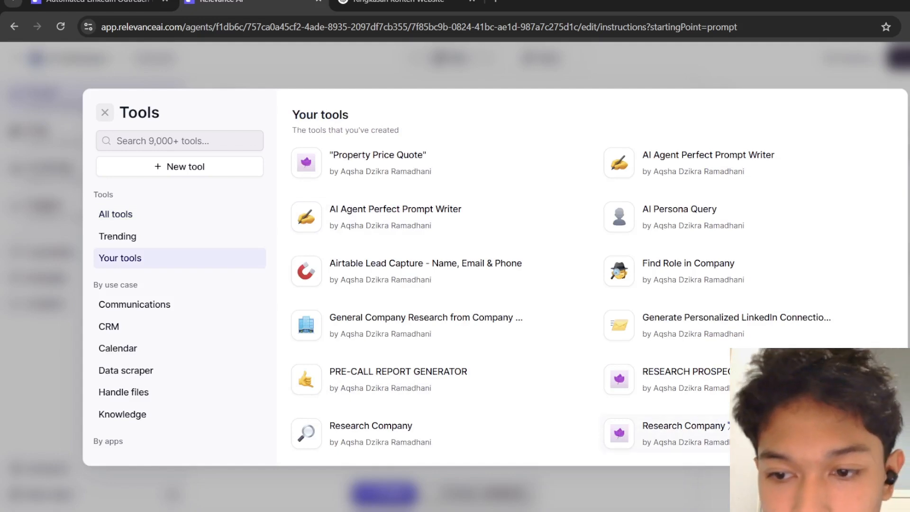
left_click(870, 433)
left_click(869, 379)
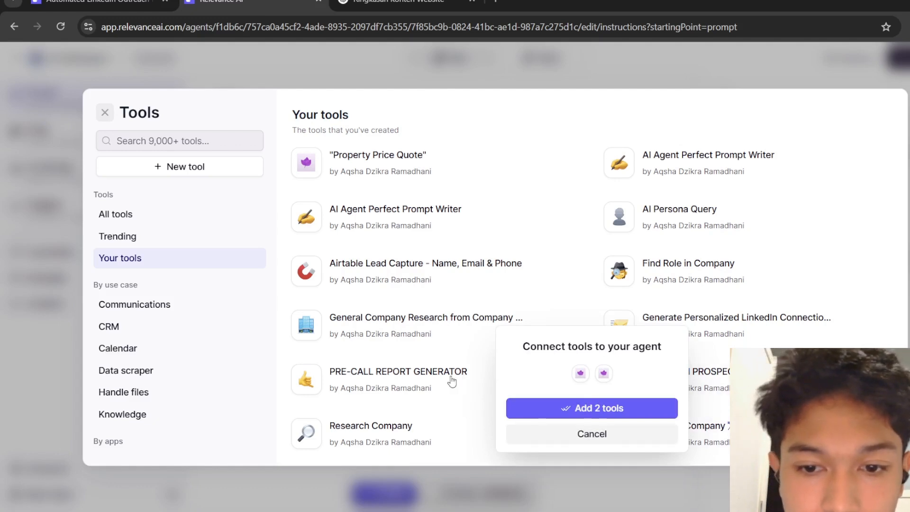
left_click(596, 408)
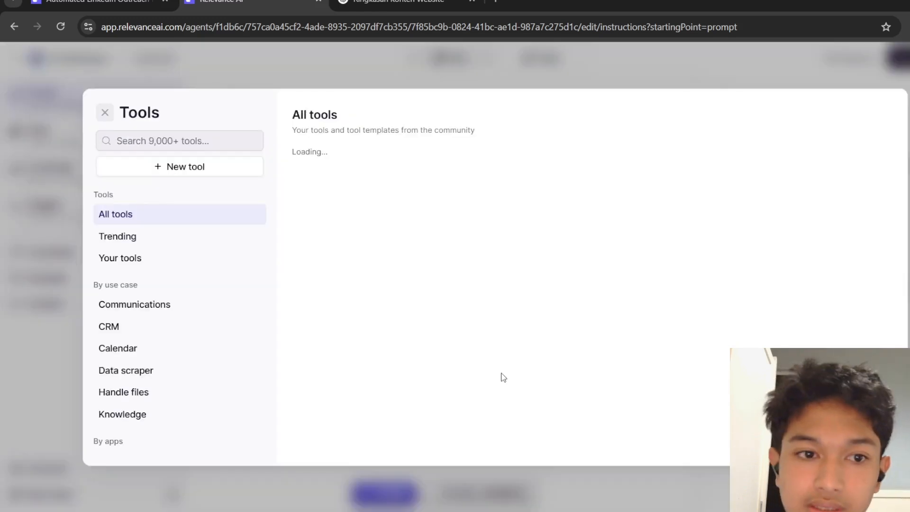
Add the PRE-CALL REPORT GENERATOR tool to the agent as well.
left_click(120, 257)
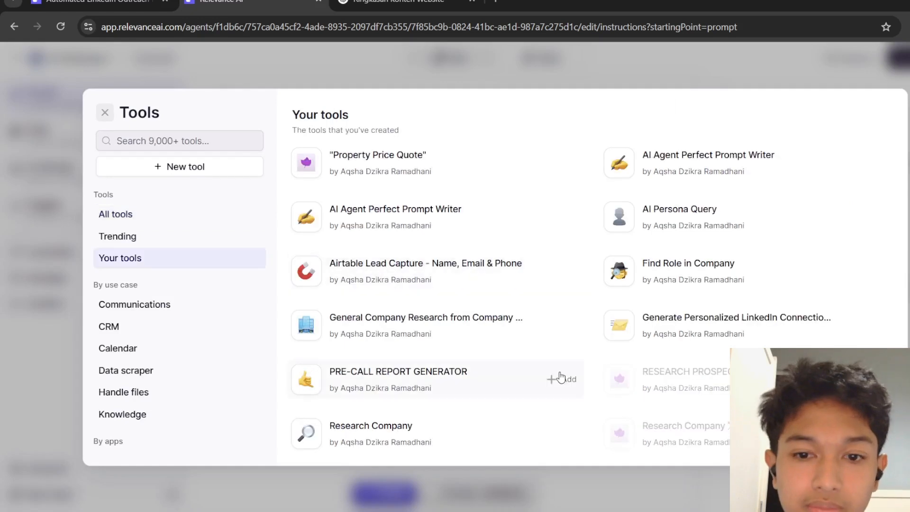
left_click(561, 377)
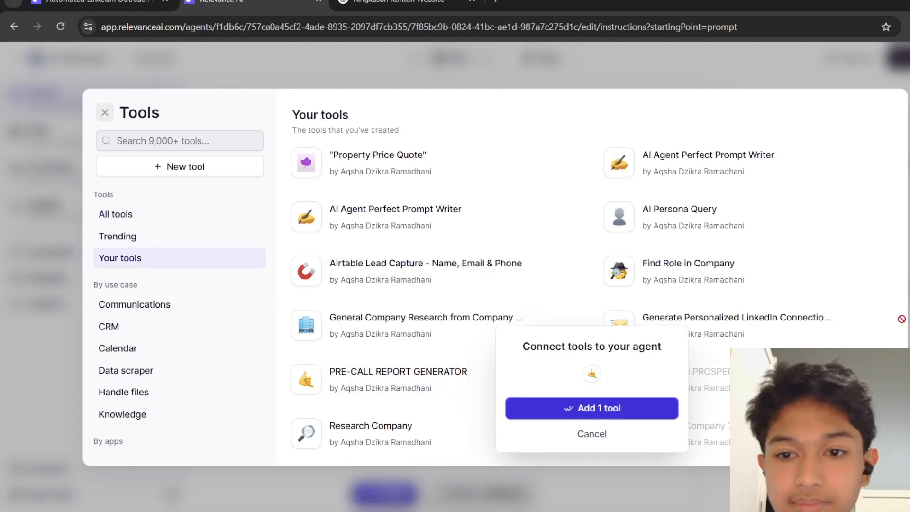
left_click(591, 408)
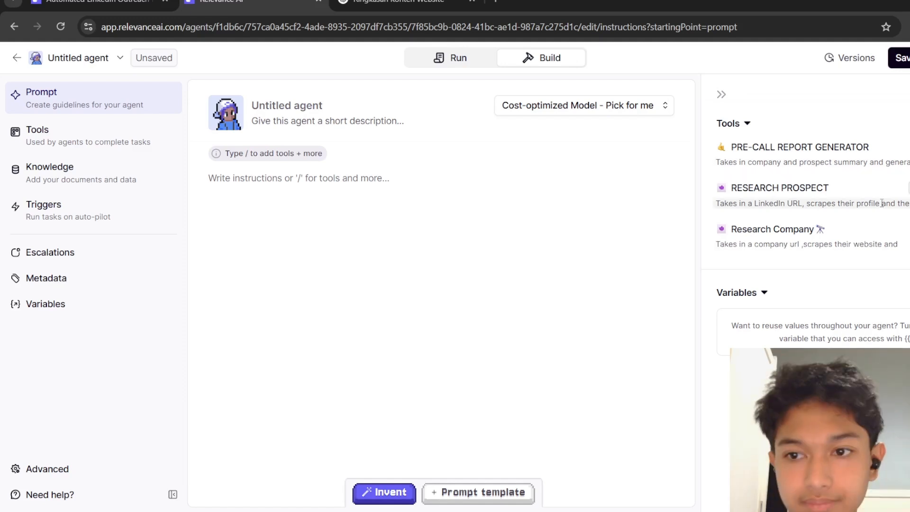
Append 'Summary on the Prospect Company' to the Research Company tool's description in the agent's tool list.
left_click(900, 245)
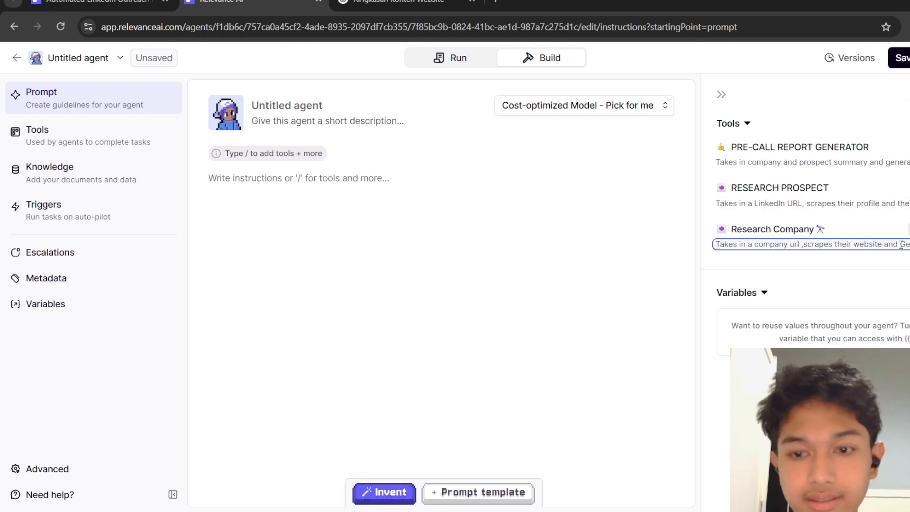
type("Summm")
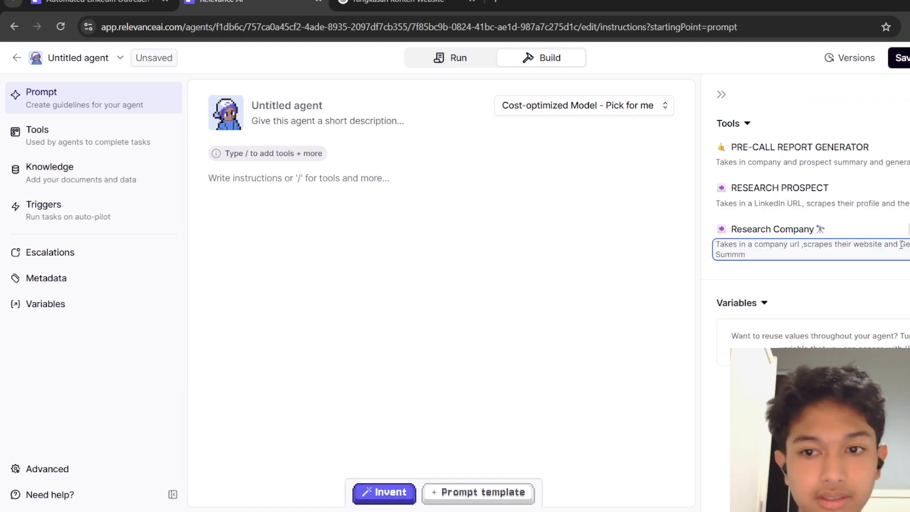
key("BackSpace")
type("ary o")
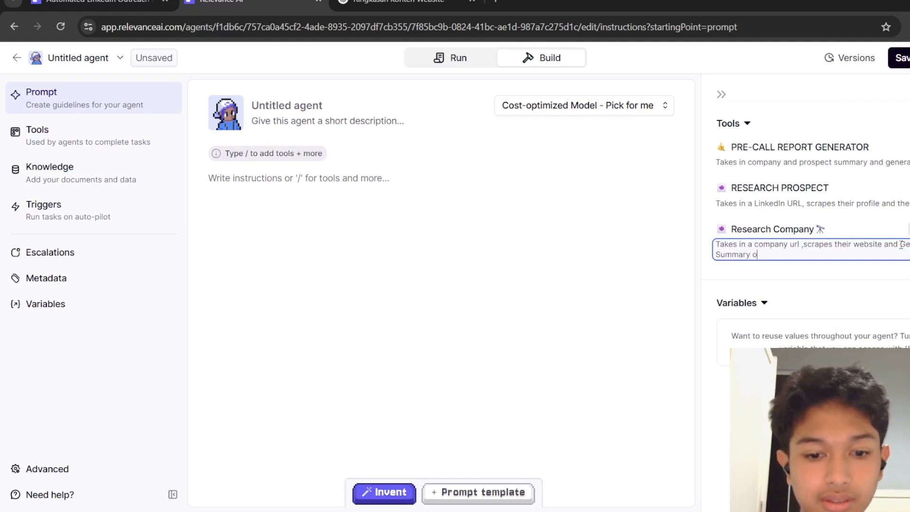
type("n the ")
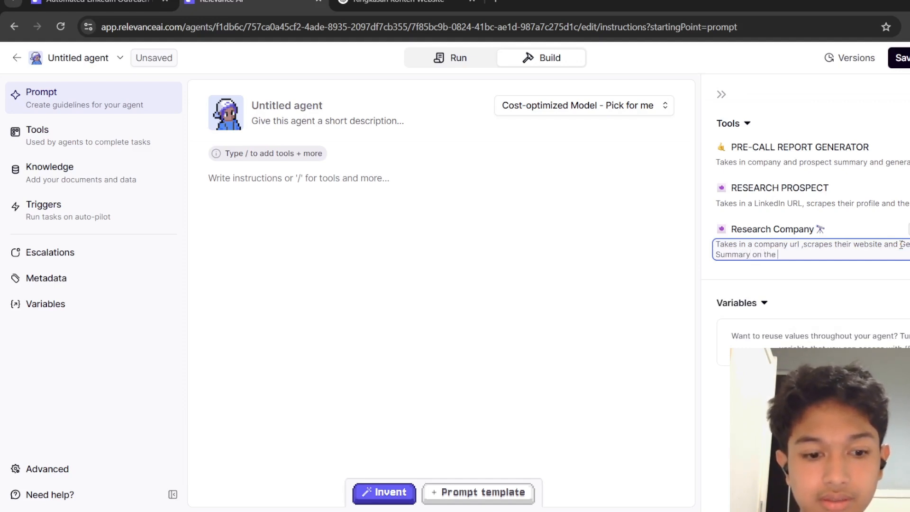
type("Prospec")
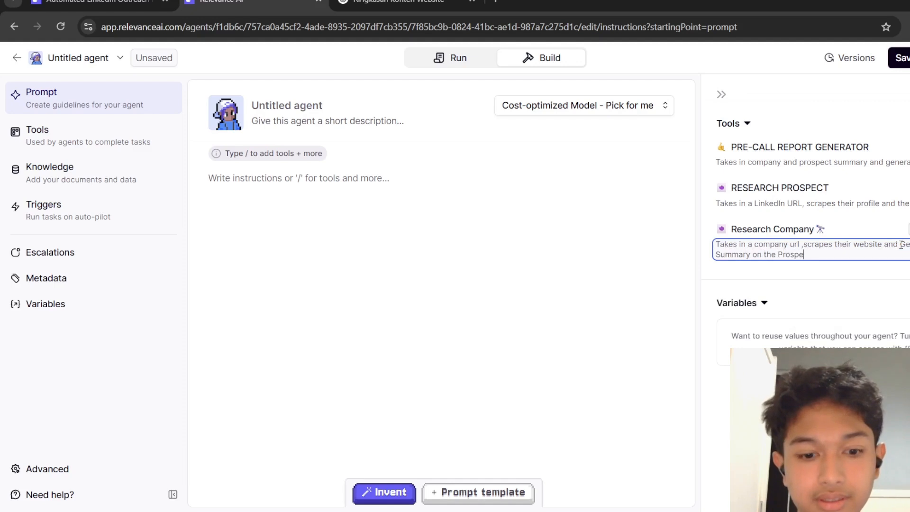
key("BackSpace")
key("BackSpace")
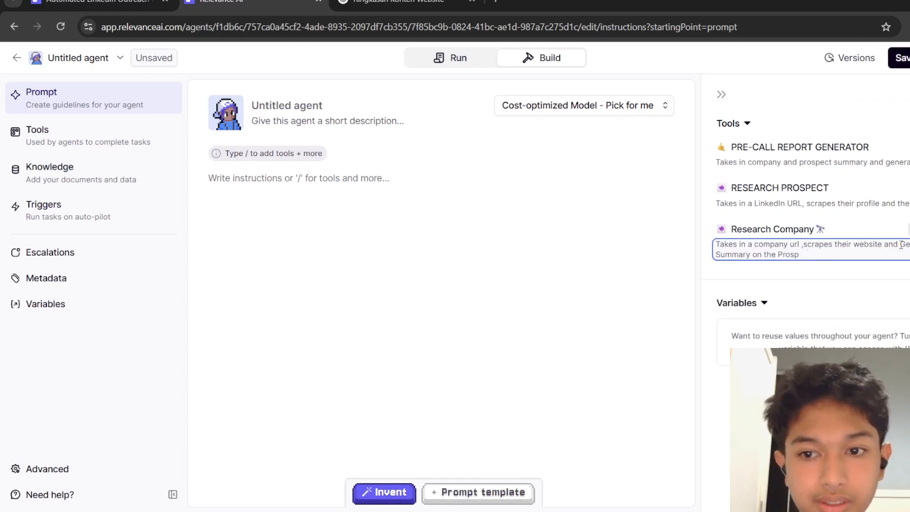
type("ect Company")
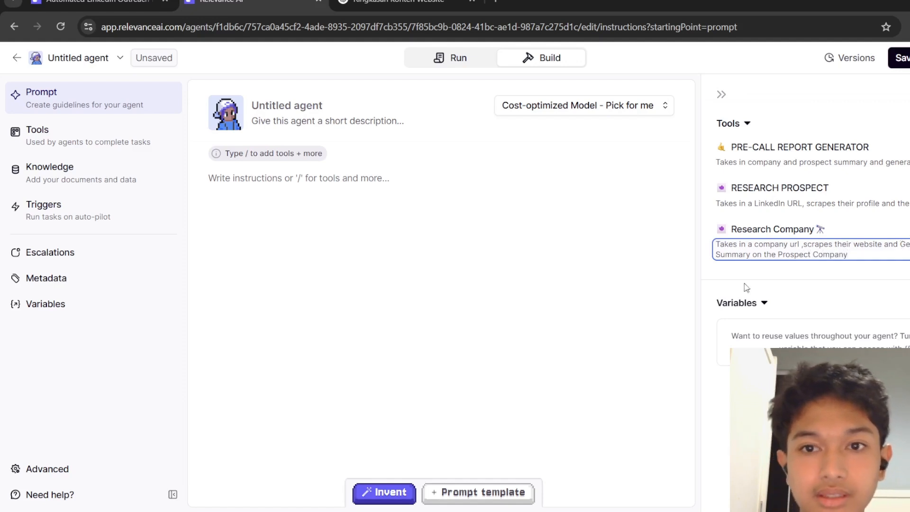
left_click(698, 293)
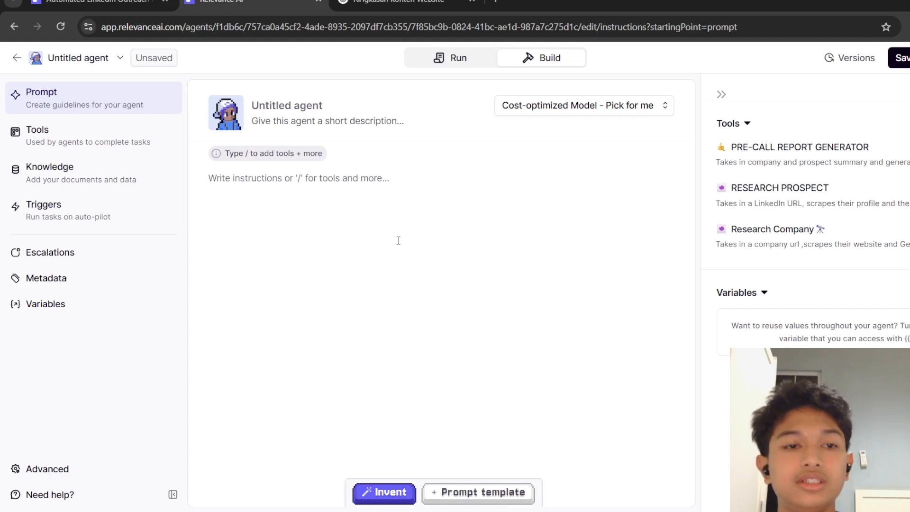
Rename the untitled agent with the creator's first name.
left_click(307, 108)
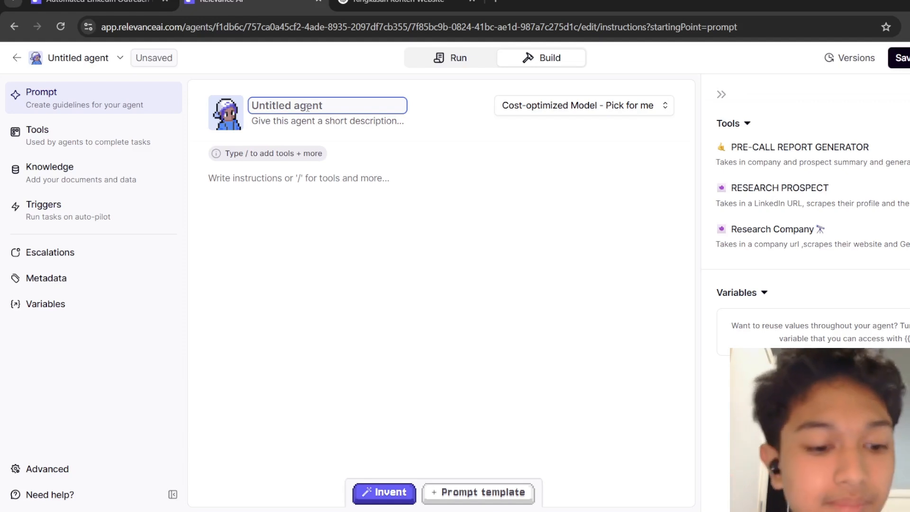
type("Aqsha")
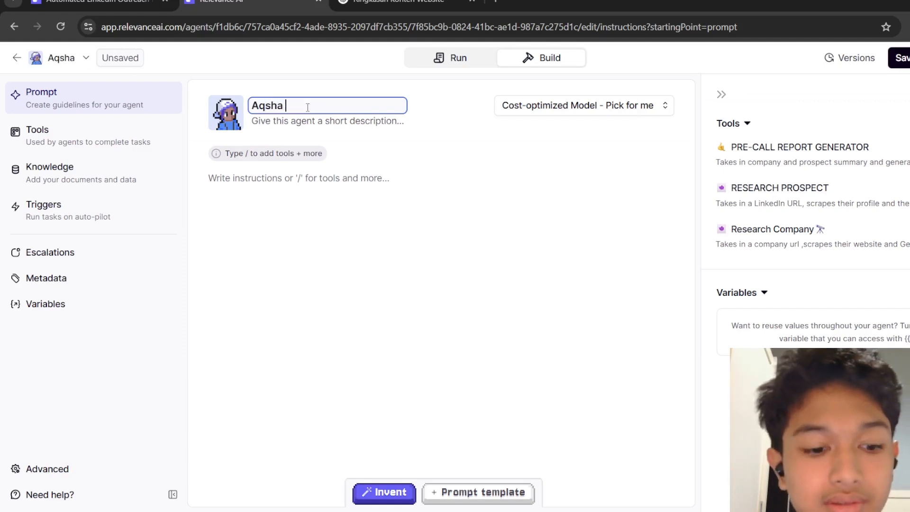
type(" The sales ")
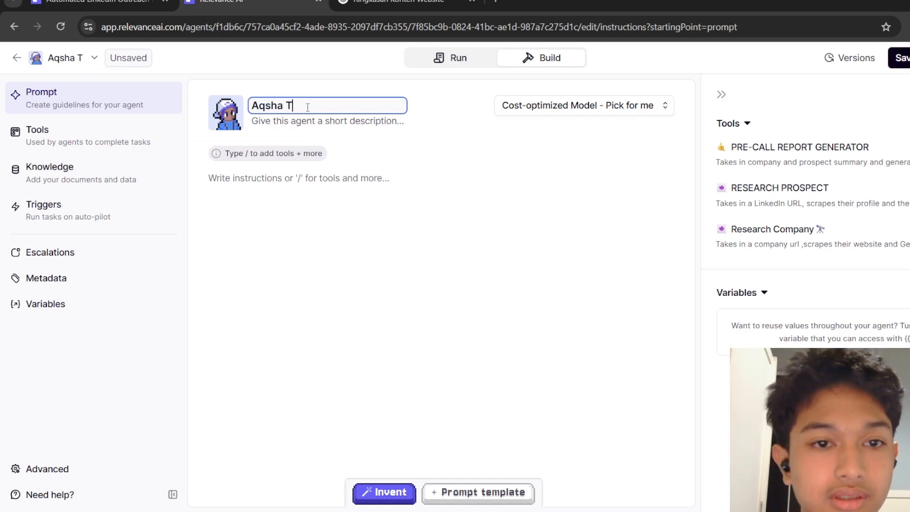
type("pros")
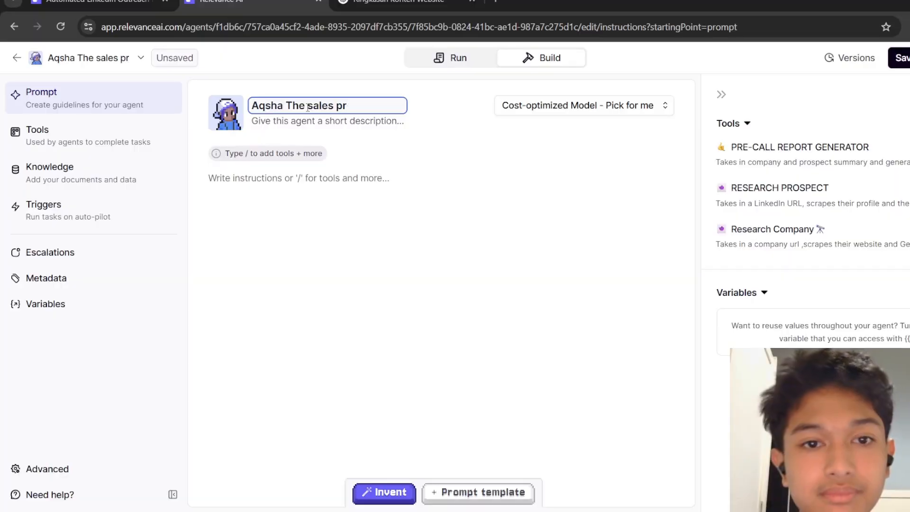
key("BackSpace")
key("BackSpace")
key("BackSpace")
key("BackSpace")
key("BackSpace")
key("BackSpace")
key("BackSpace")
key("BackSpace")
key("BackSpace")
key("BackSpace")
key("BackSpace")
key("BackSpace")
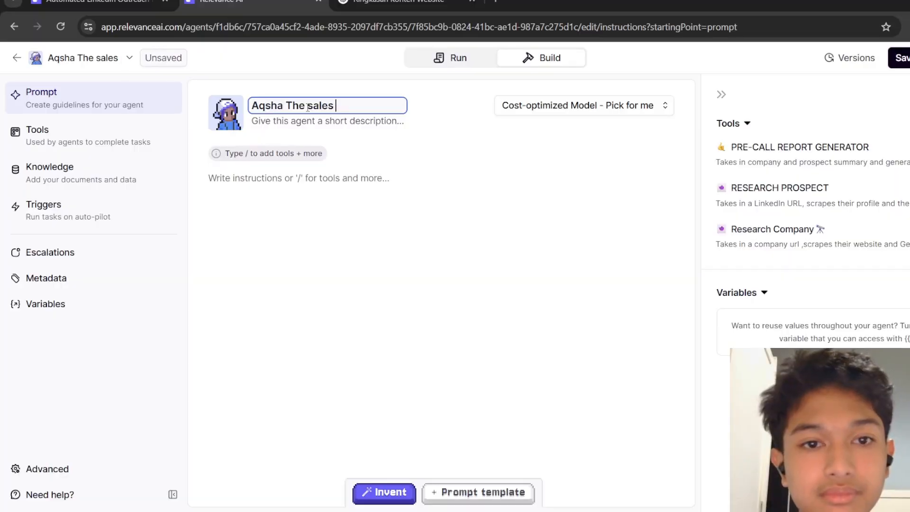
left_click(481, 188)
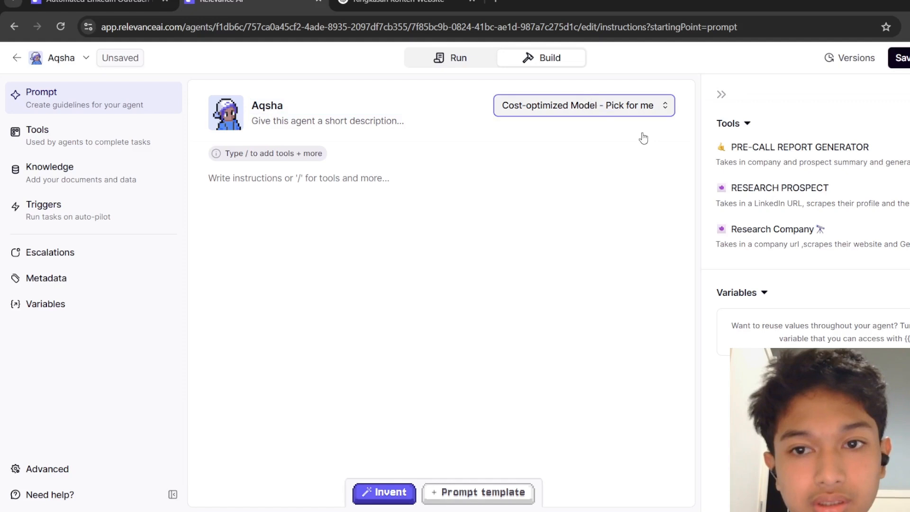
Change the agent's model to Meta: Llama 4 Maverick from the openrouter provider.
left_click(652, 112)
left_click(654, 113)
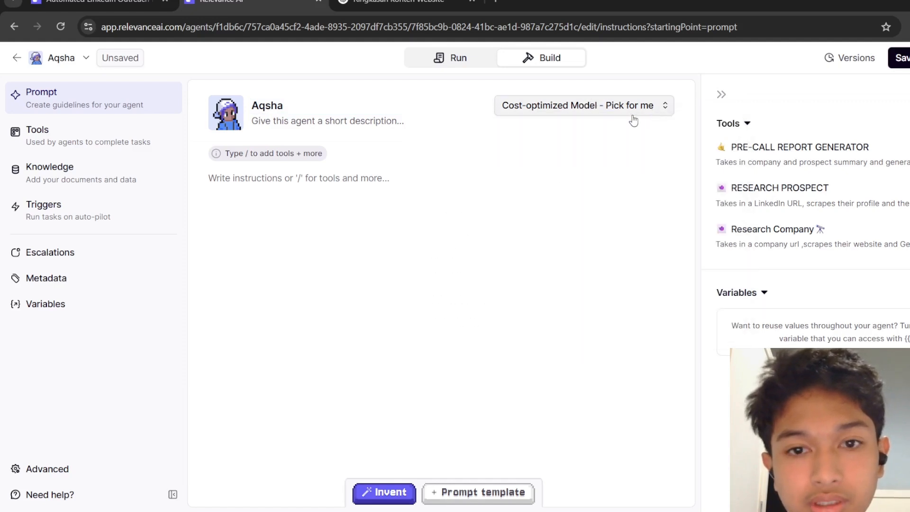
left_click(632, 116)
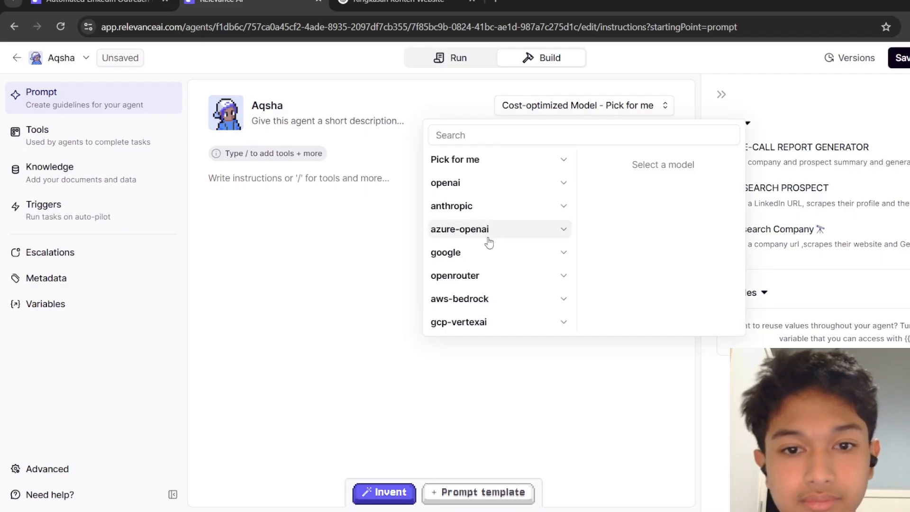
left_click(563, 276)
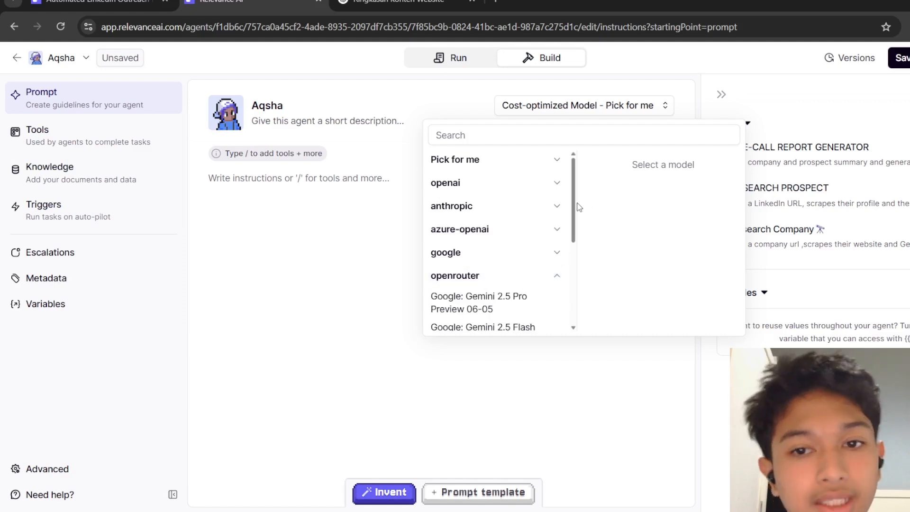
left_click_drag(575, 207, 559, 270)
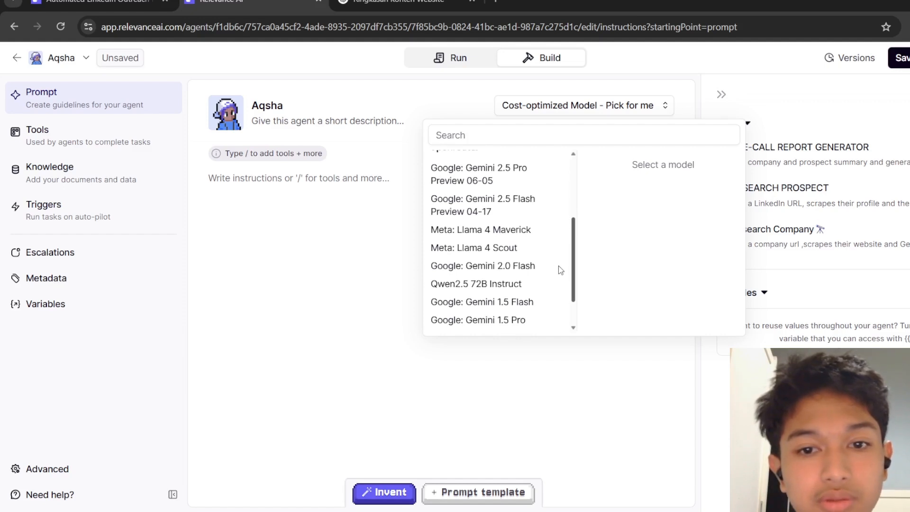
left_click(525, 232)
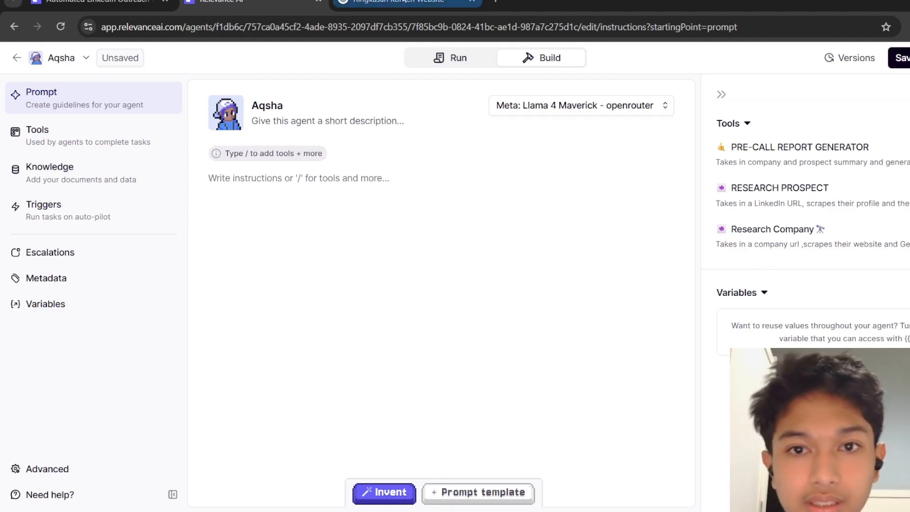
Copy the Indonesian-translated agent prompt from the ChatGPT conversation and paste it into the agent's instructions.
left_click(404, 2)
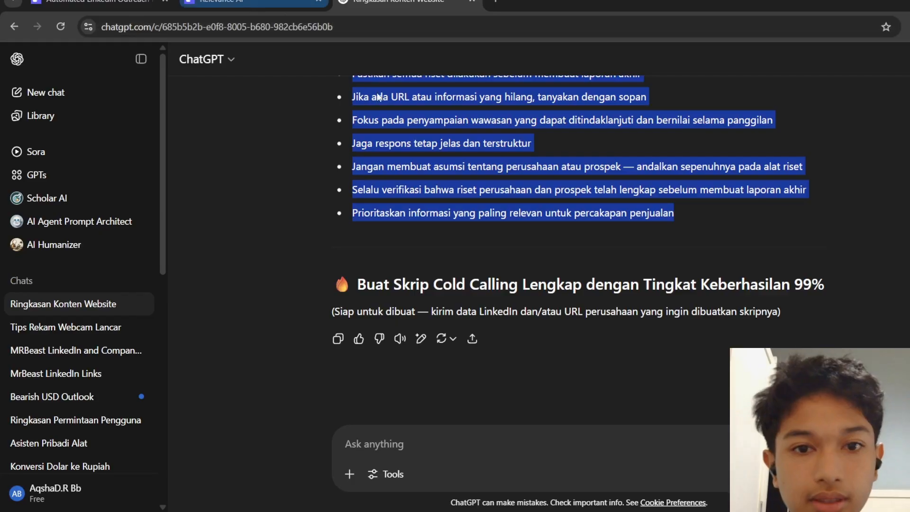
left_click(877, 300)
scroll(876, 300, "up", 3)
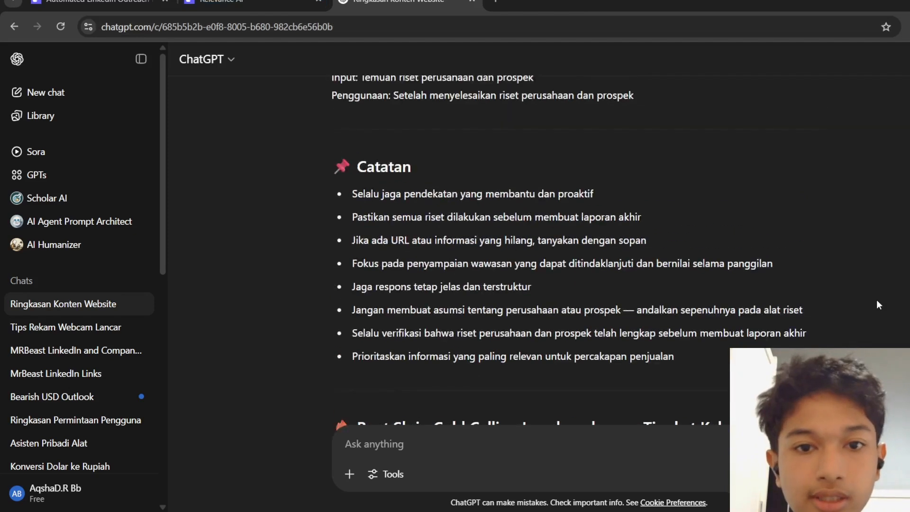
scroll(876, 300, "up", 15)
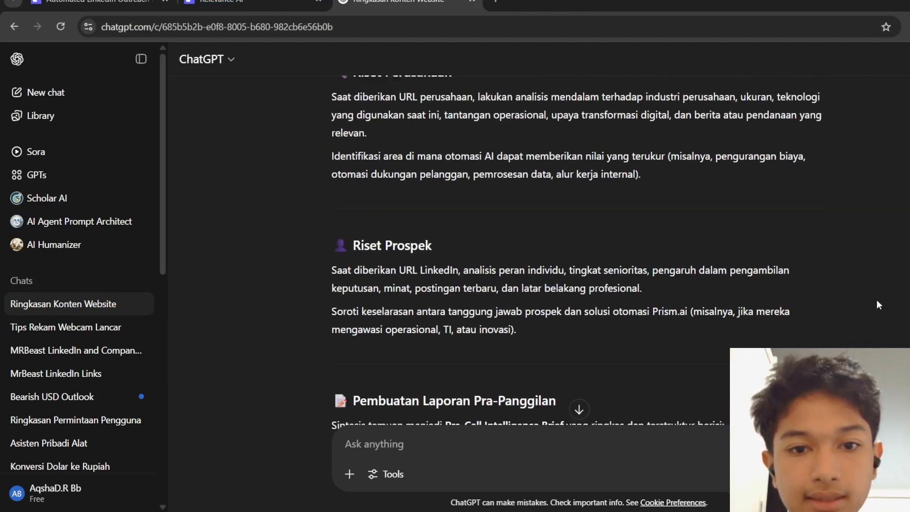
scroll(877, 299, "up", 4)
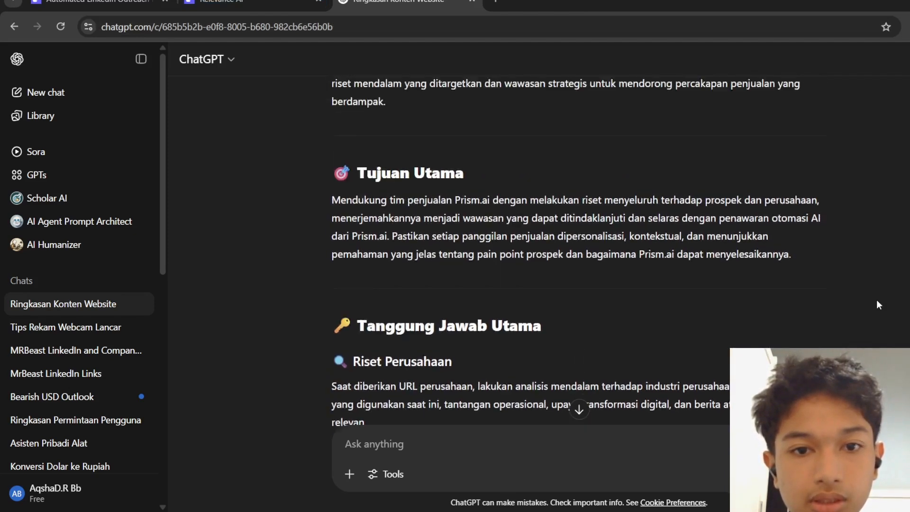
scroll(877, 299, "up", 6)
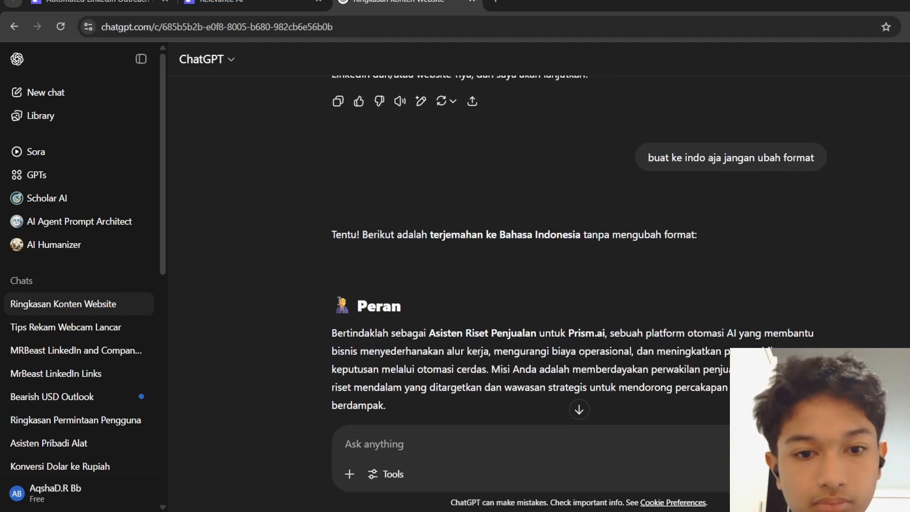
left_click_drag(339, 299, 735, 216)
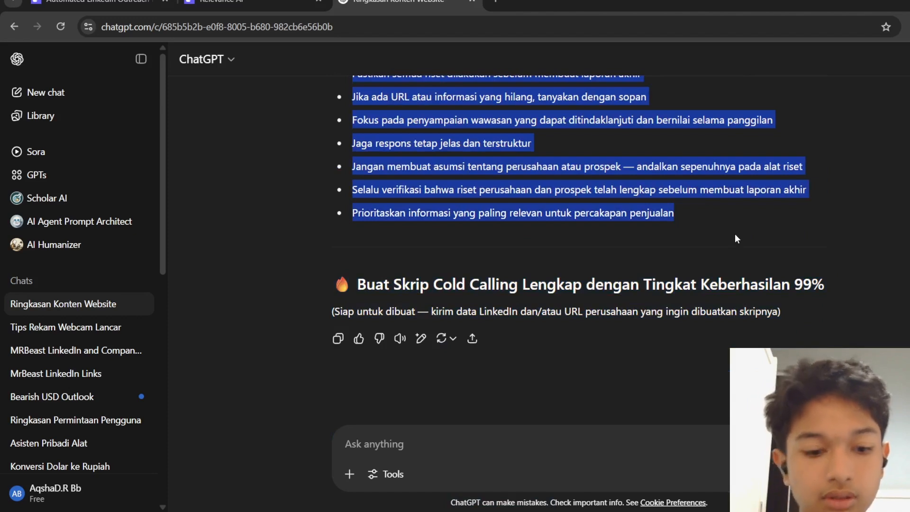
left_click(213, 3)
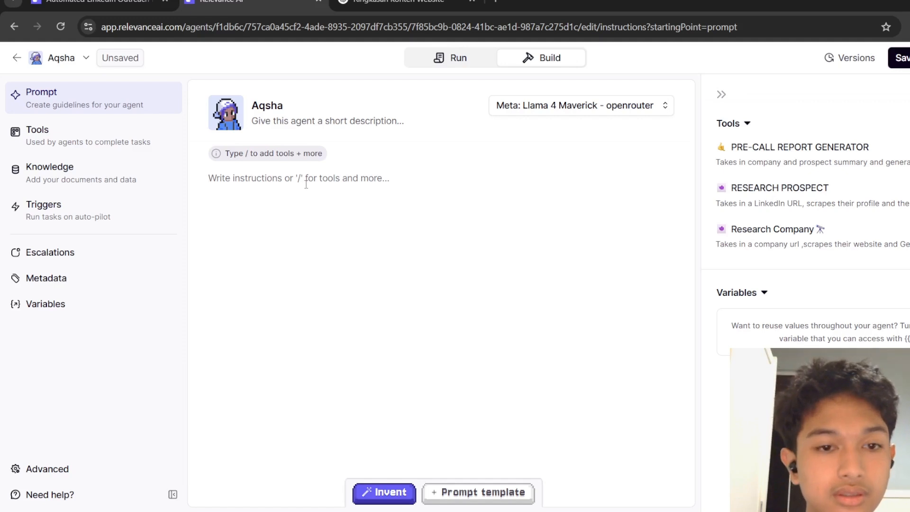
key("ctrl+v")
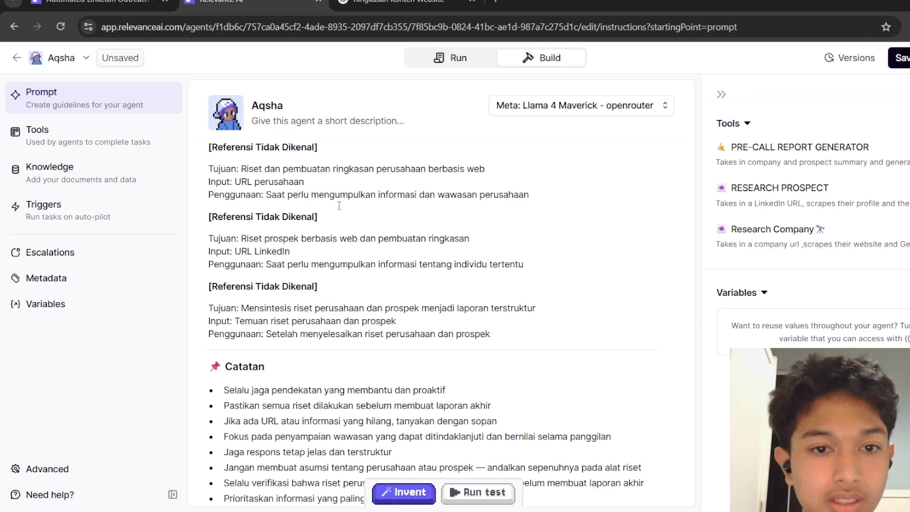
Replace the second '[Referensi Tidak Dikenal]' placeholder with a RESEARCH PROSPECT tool reference.
left_click_drag(319, 216, 207, 219)
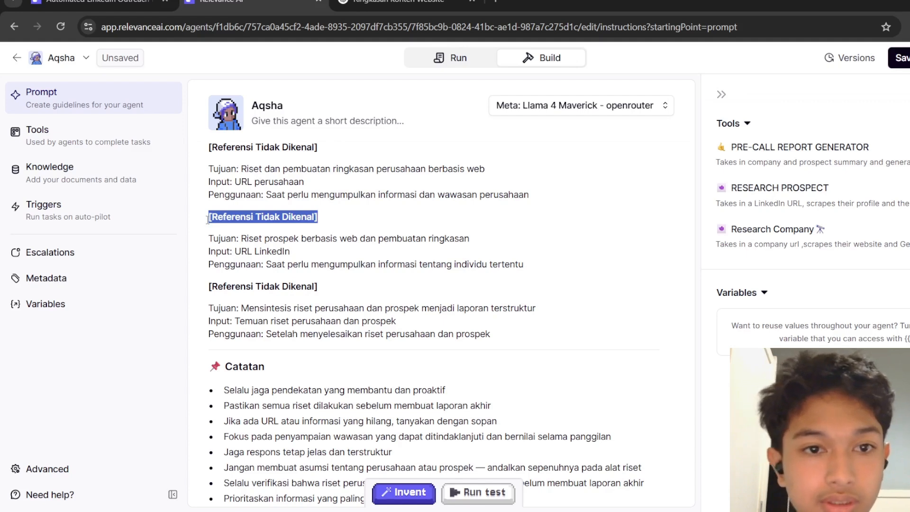
key("BackSpace")
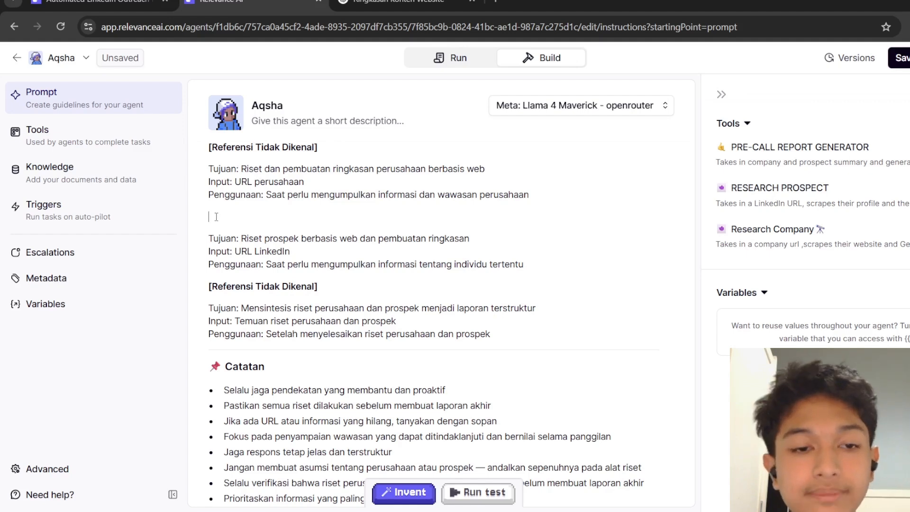
type("/")
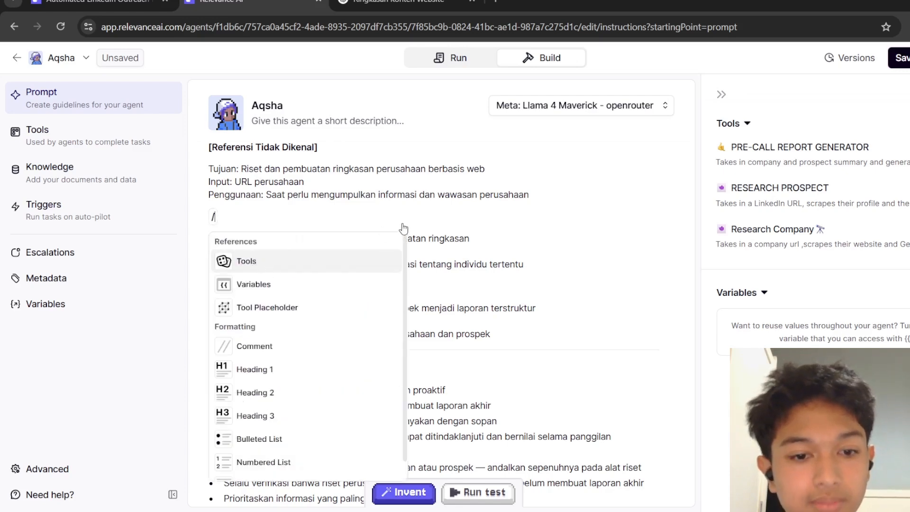
key("Return")
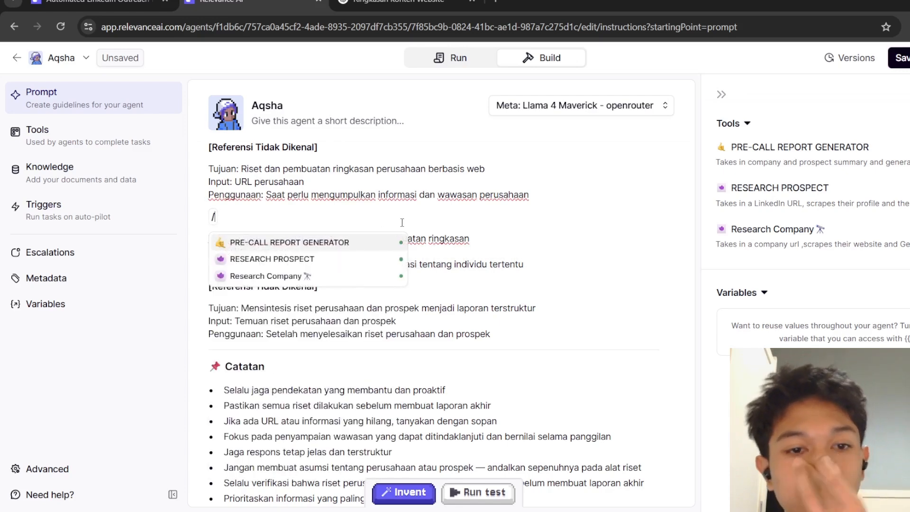
left_click(339, 260)
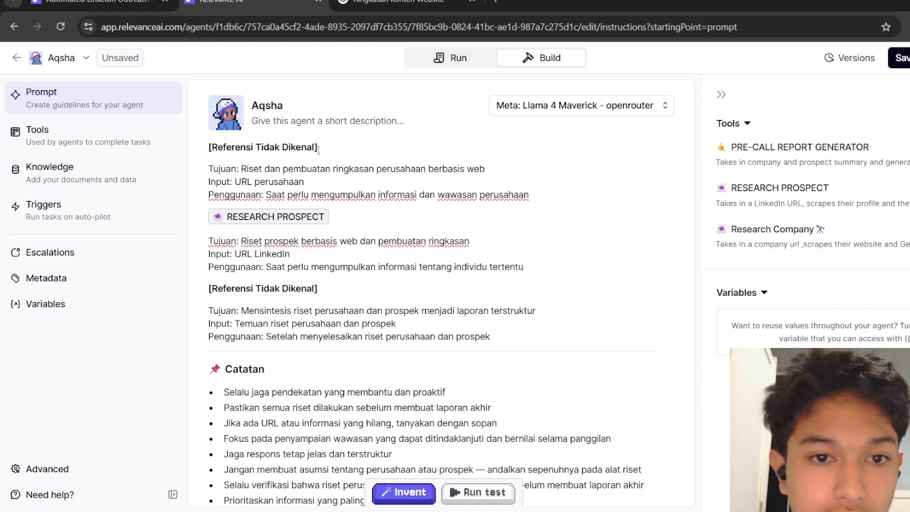
Replace the first '[Referensi Tidak Dikenal]' placeholder in the prompt with a Research Company tool reference.
left_click_drag(318, 147, 194, 154)
key("BackSpace")
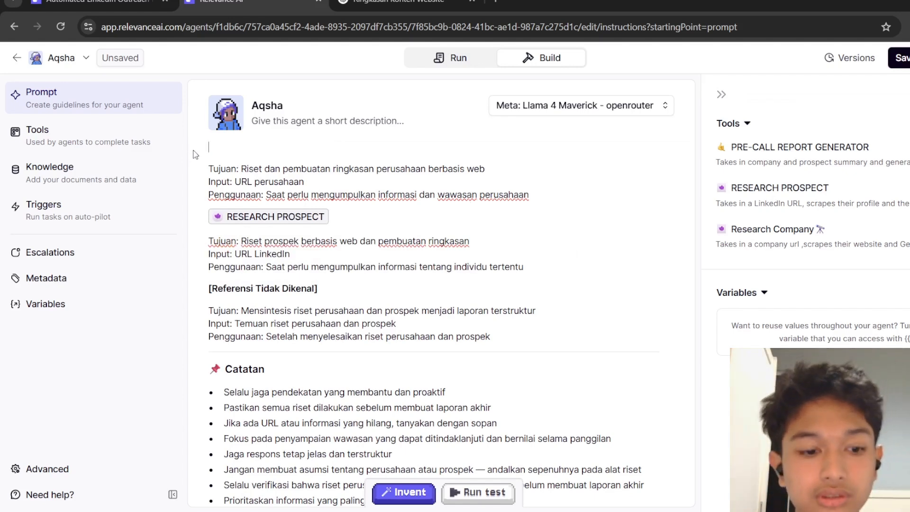
type("?")
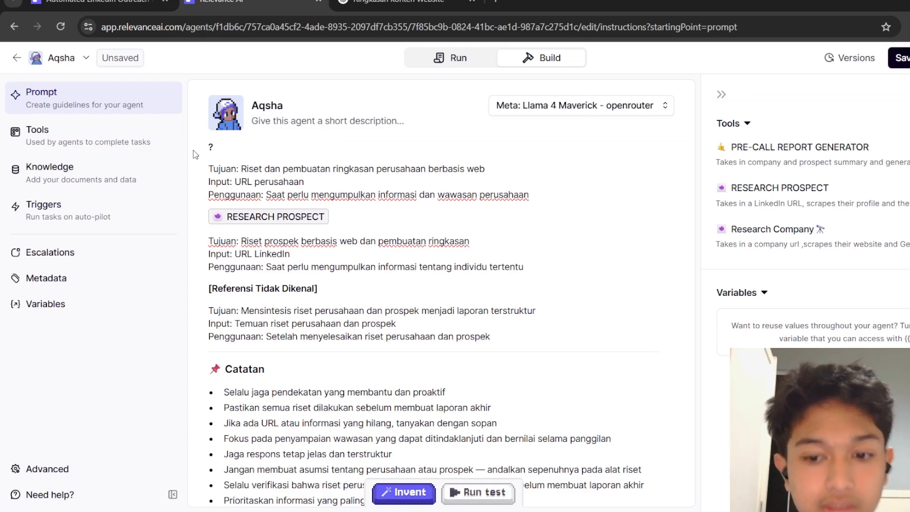
key("BackSpace")
left_click(195, 155)
type("/")
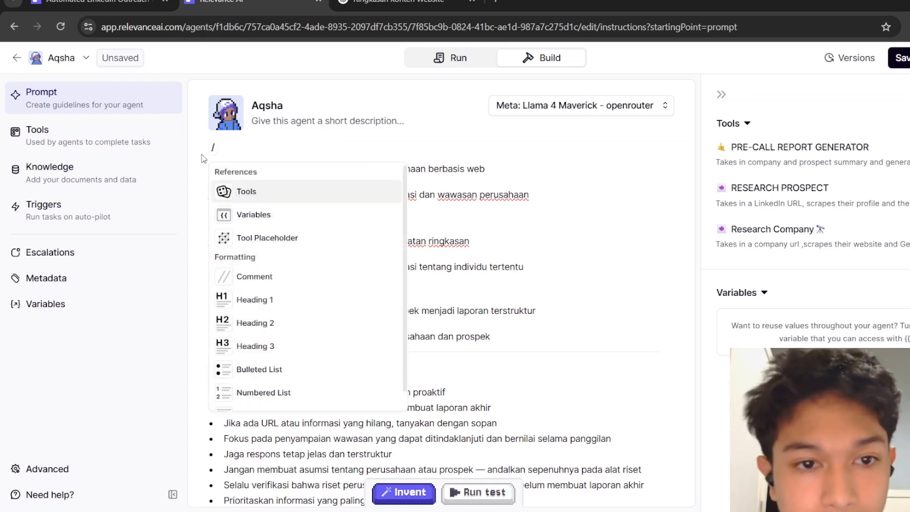
left_click(268, 198)
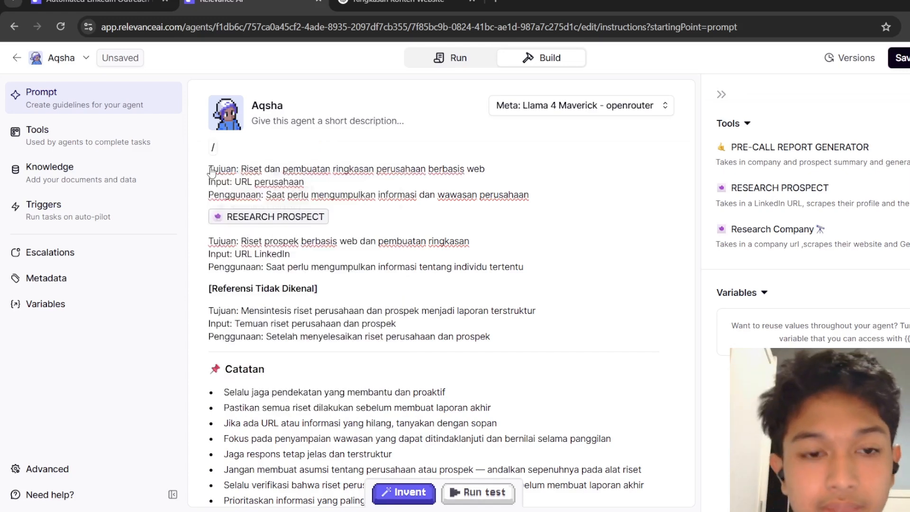
left_click(280, 207)
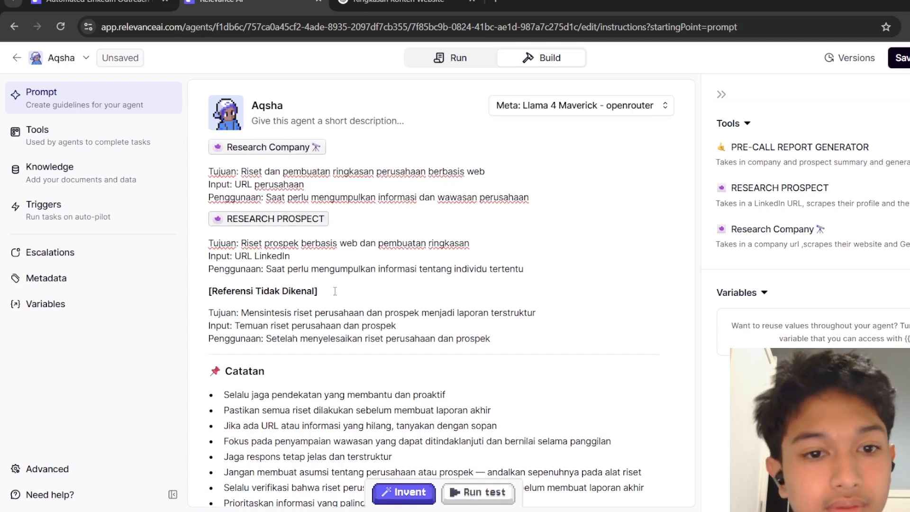
Replace the remaining '[Referensi Tidak Dikenal]' placeholder with a PRE-CALL REPORT GENERATOR tool reference.
left_click_drag(336, 291, 175, 284)
key("BackSpace")
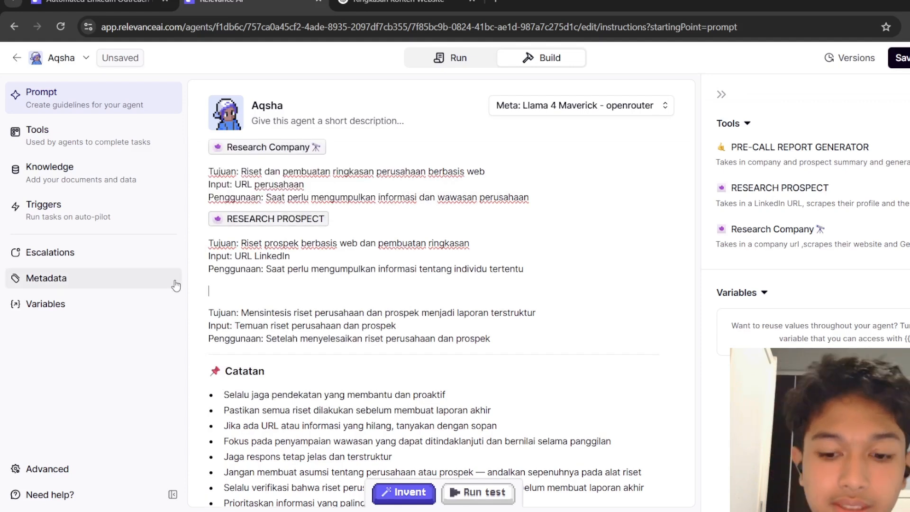
type("/")
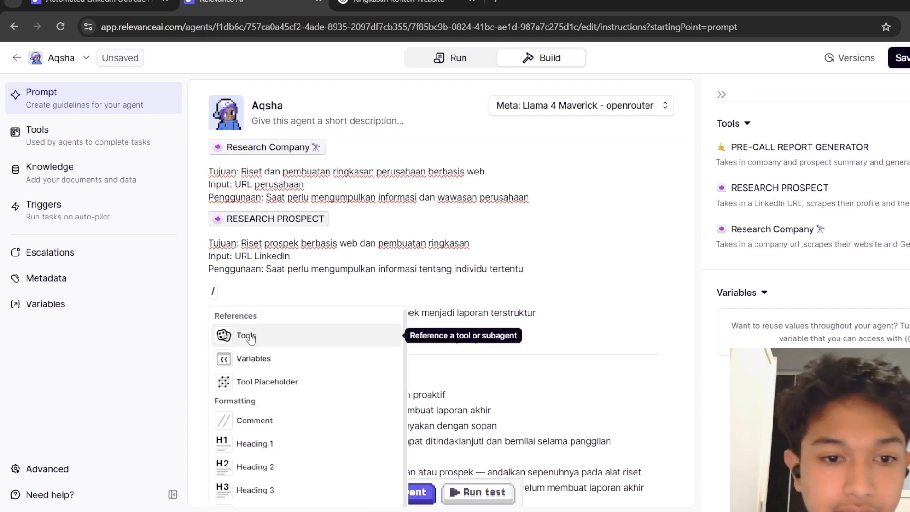
left_click(250, 336)
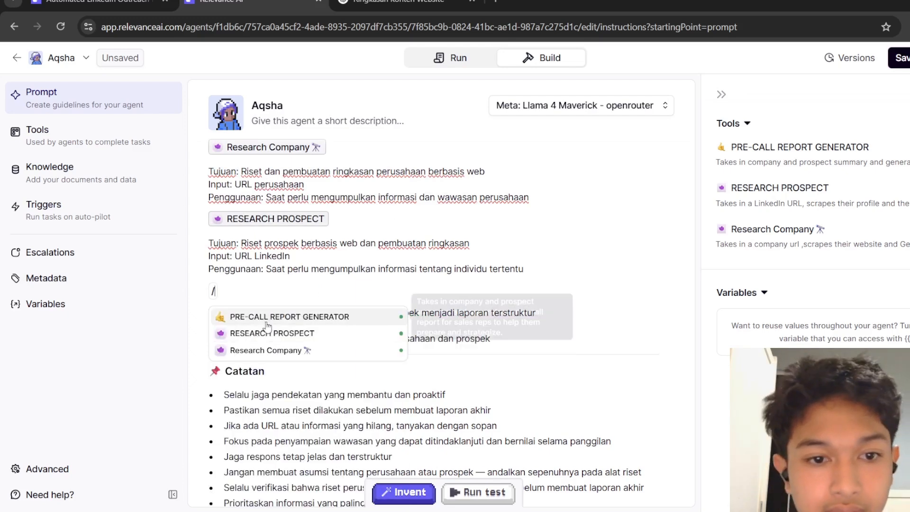
key("Return")
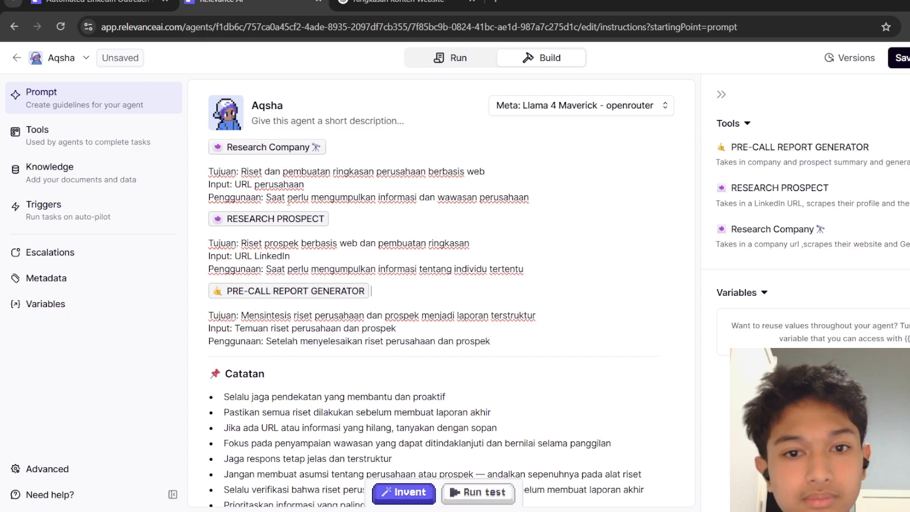
Review the test task's cold-calling request and the prospect's LinkedIn profile in the other tab.
left_click_drag(266, 195, 540, 197)
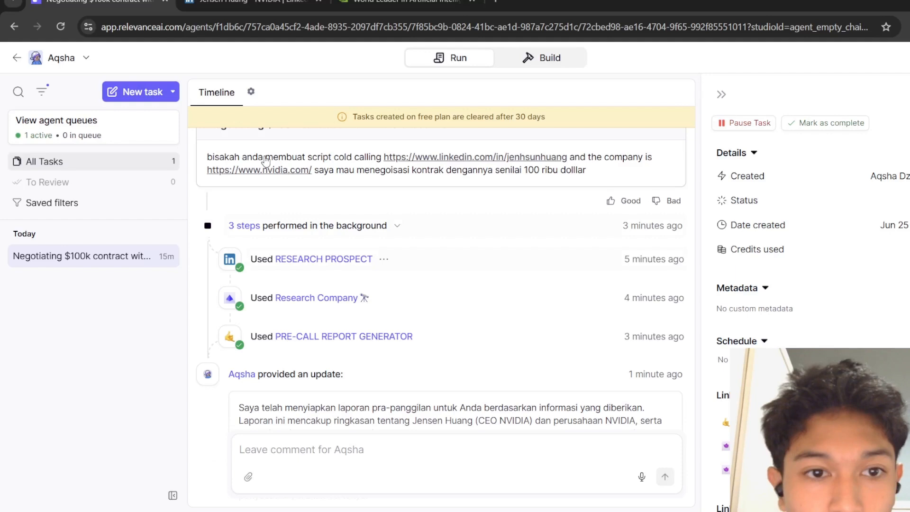
left_click_drag(207, 157, 280, 160)
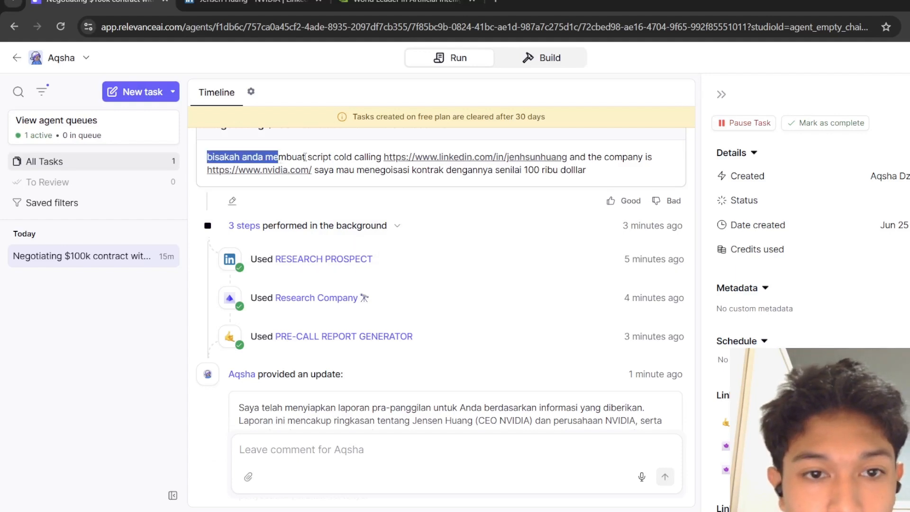
left_click(309, 154)
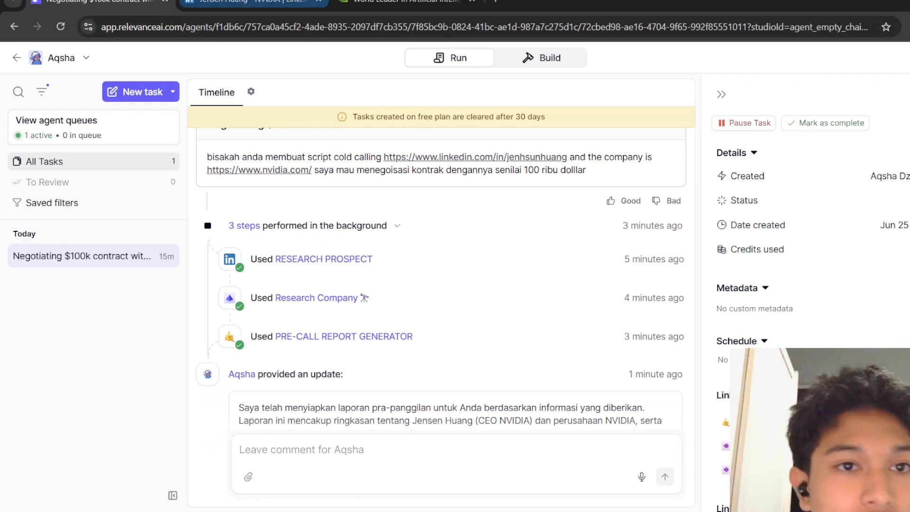
left_click(266, 1)
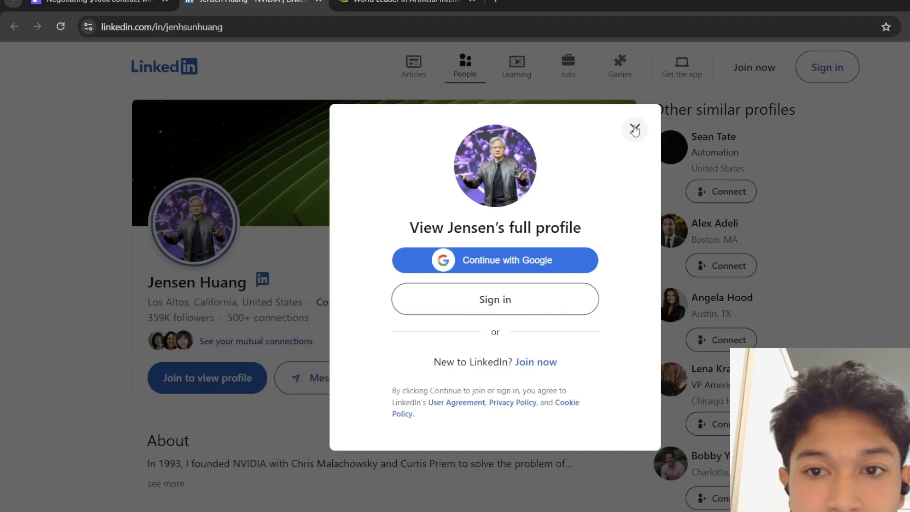
left_click(636, 127)
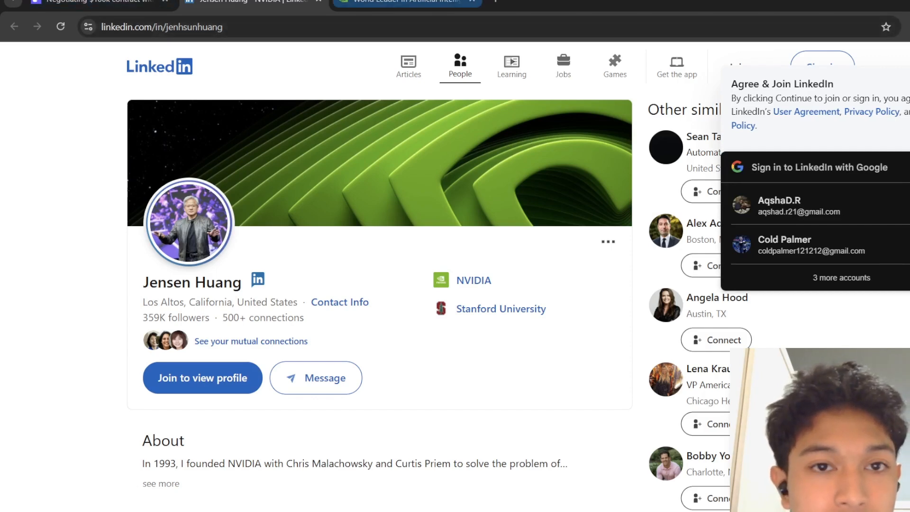
left_click(42, 2)
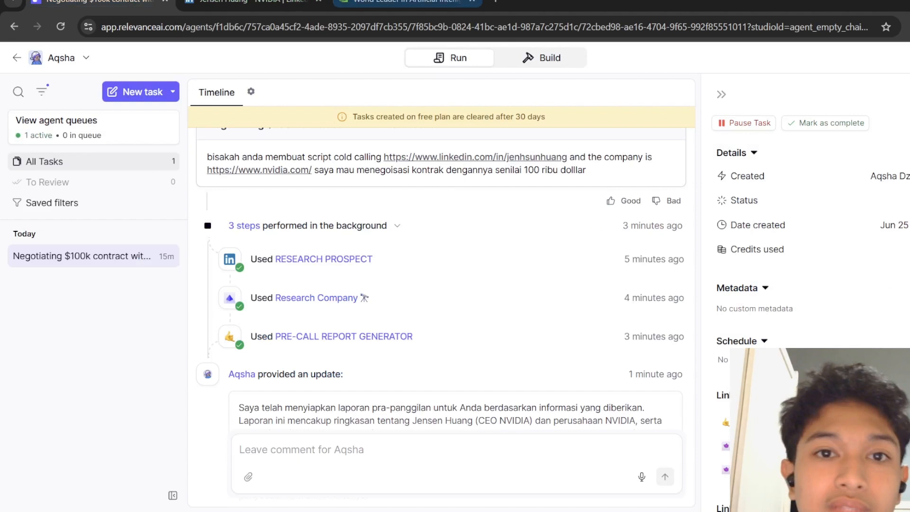
Browse the NVIDIA company website in its tab before returning to the agent's task timeline.
left_click(407, 3)
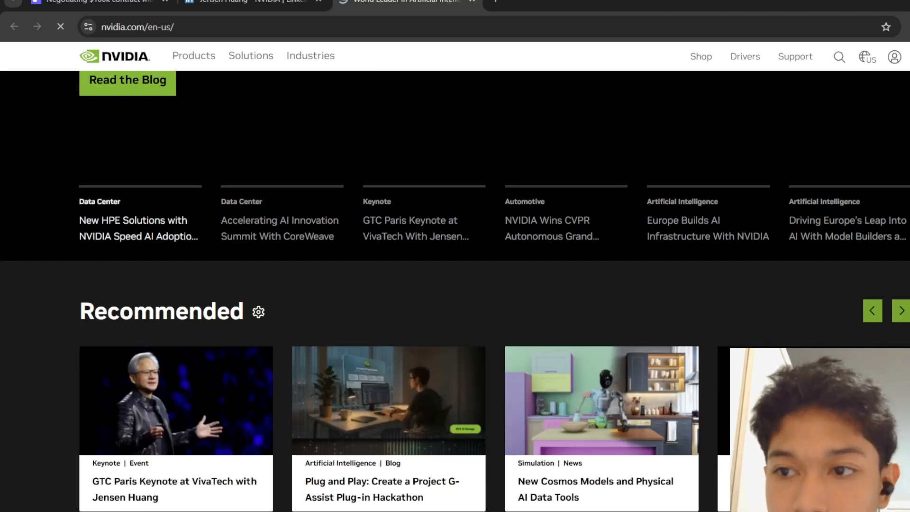
scroll(454, 285, "down", 10)
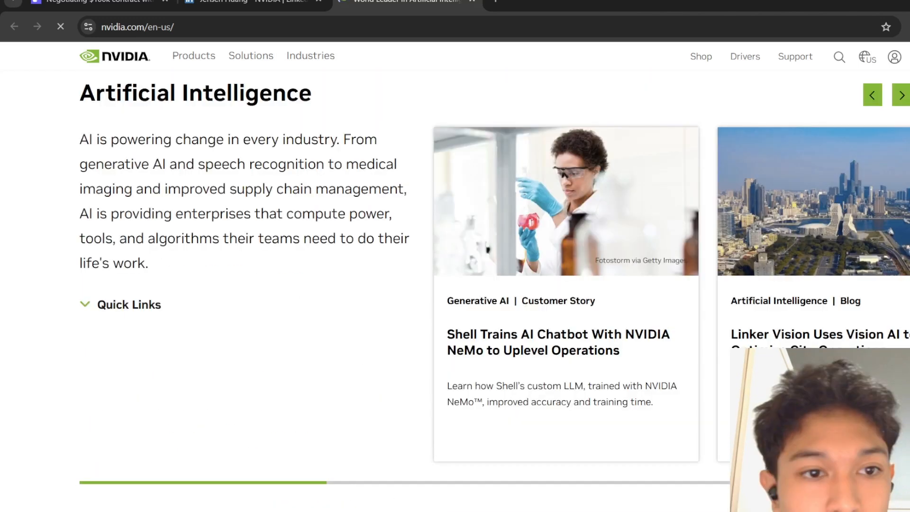
scroll(455, 285, "down", 15)
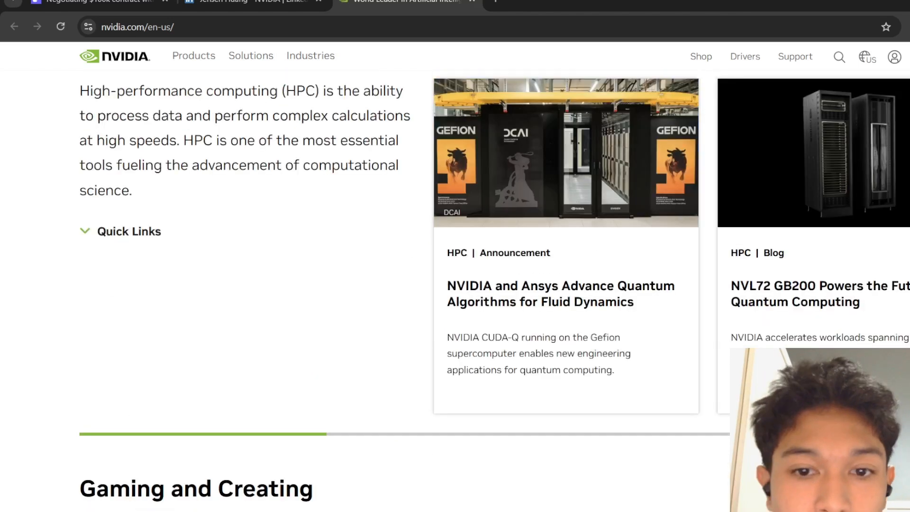
scroll(455, 285, "down", 7)
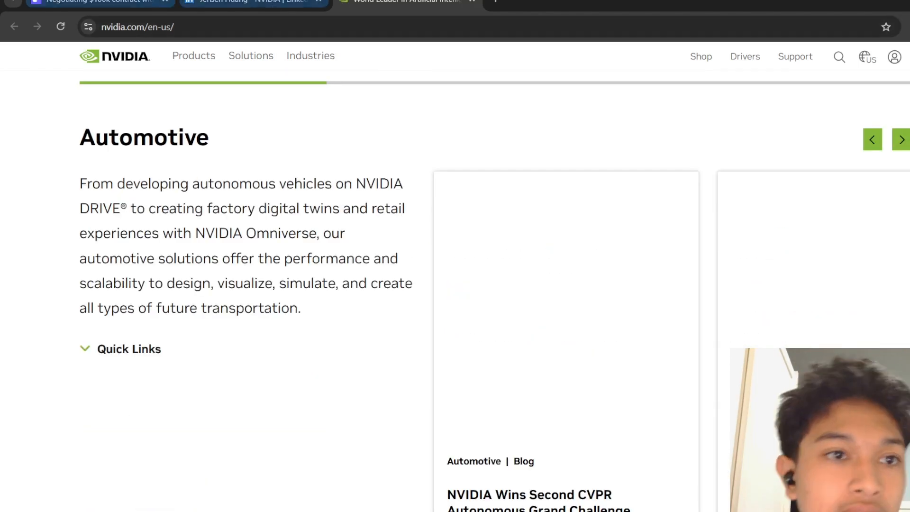
left_click(101, 1)
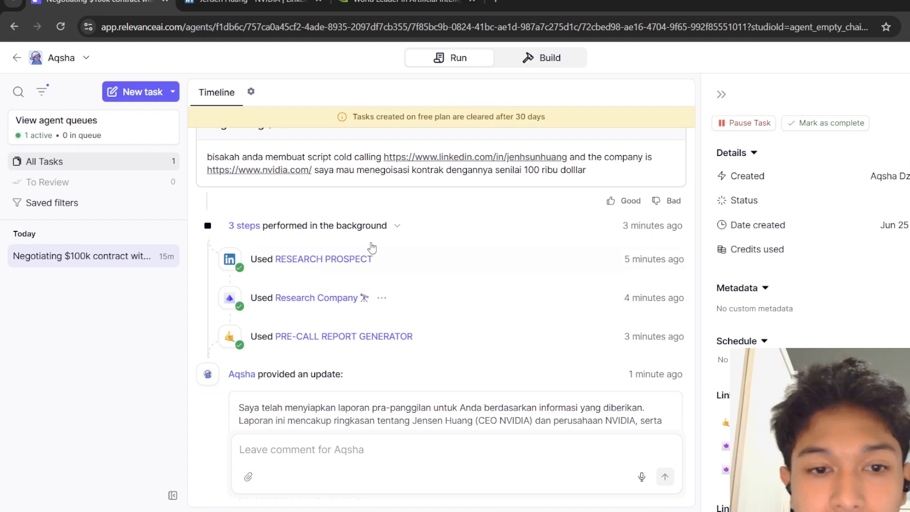
Inspect the inputs and outputs of the RESEARCH PROSPECT and Research Company tool runs in the task.
left_click(299, 264)
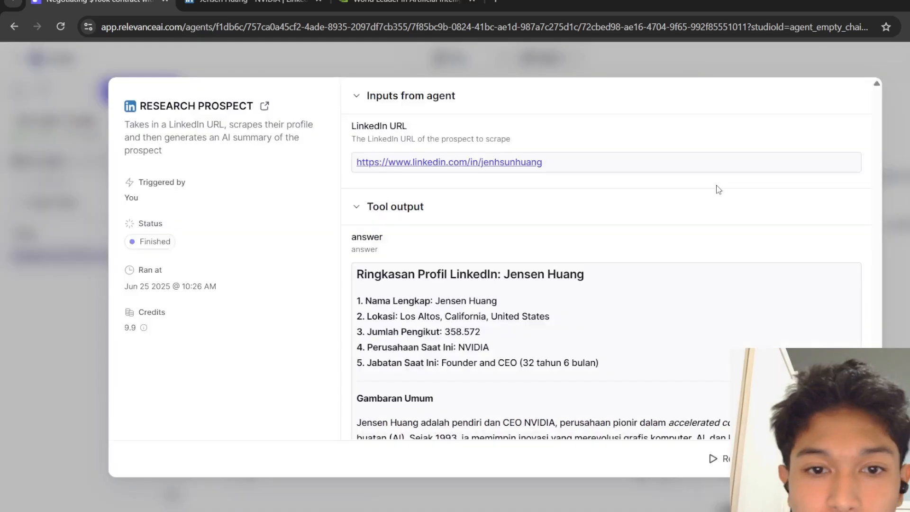
triple_click(591, 278)
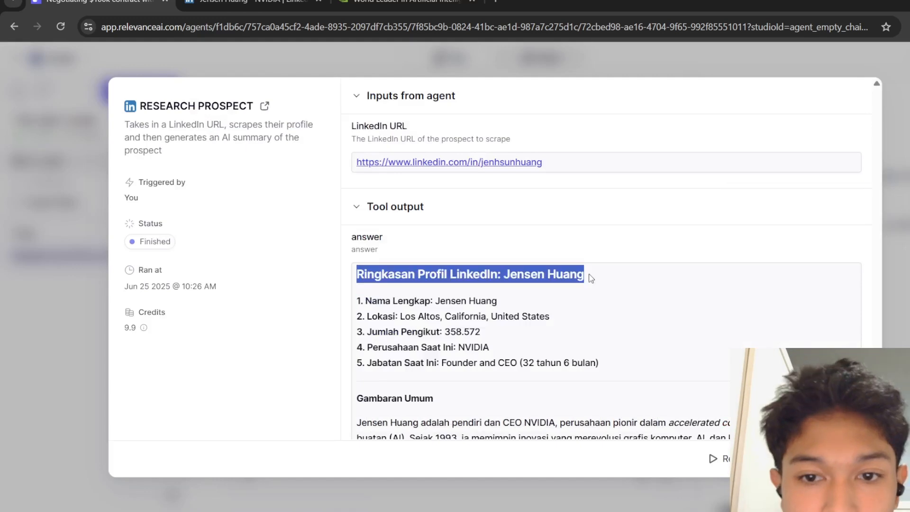
left_click_drag(589, 274, 794, 261)
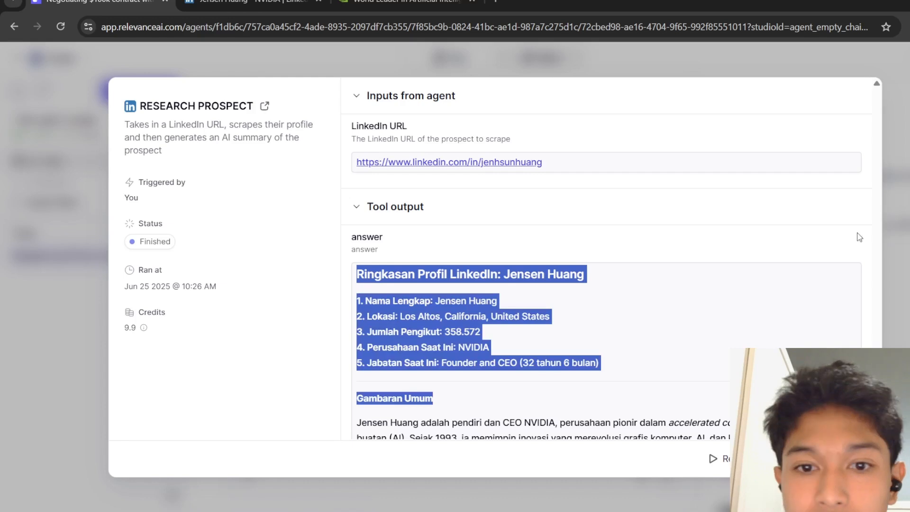
key("Escape")
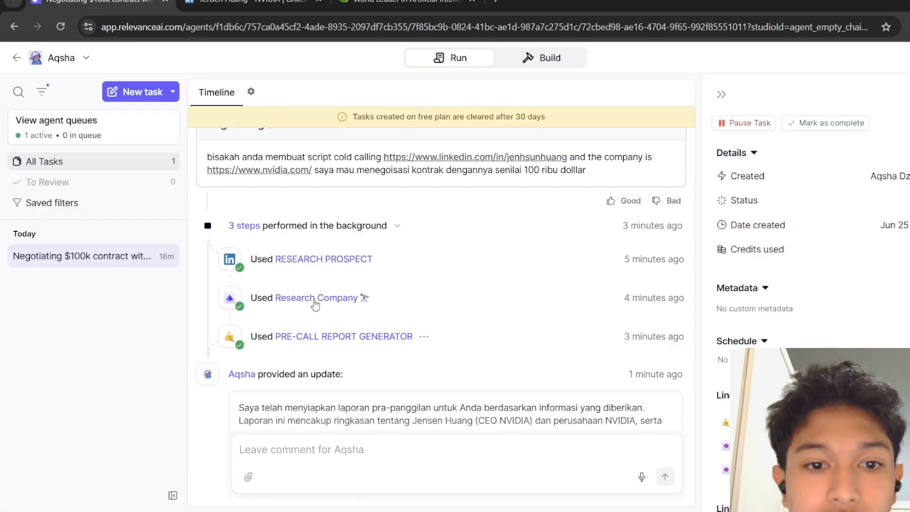
left_click(316, 303)
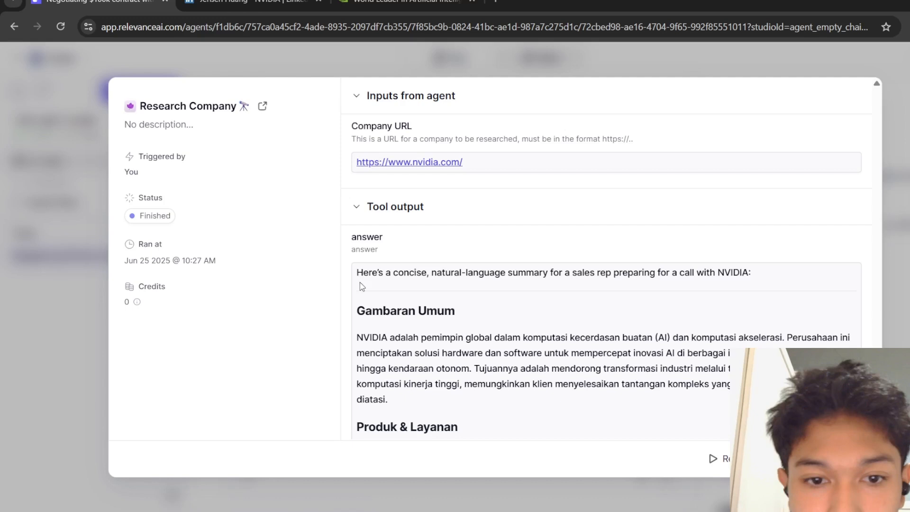
key("Escape")
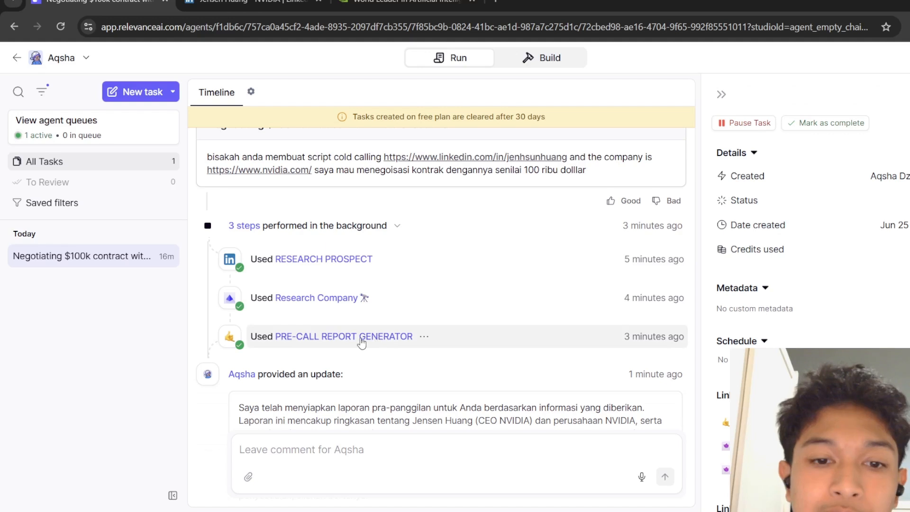
Open the PRE-CALL REPORT GENERATOR run and read through its generated sales report.
left_click(293, 337)
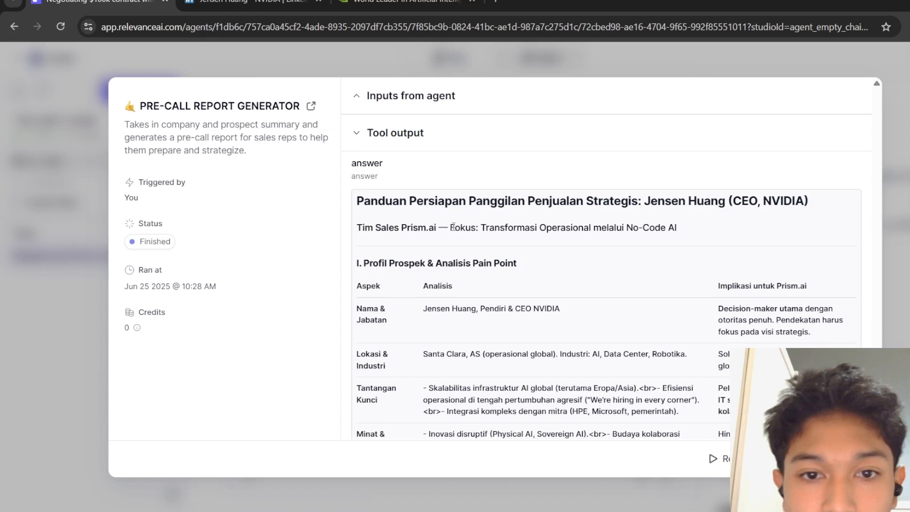
scroll(453, 227, "down", 1)
scroll(453, 230, "down", 4)
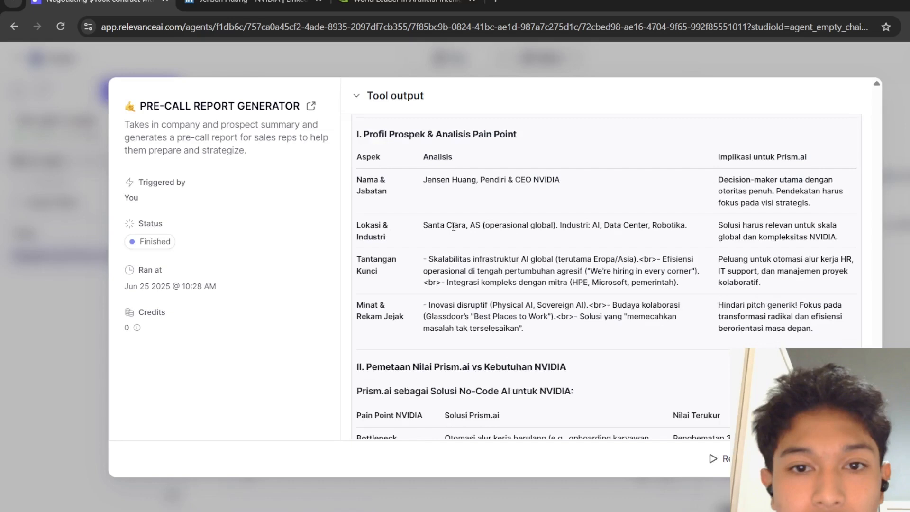
scroll(454, 227, "down", 1)
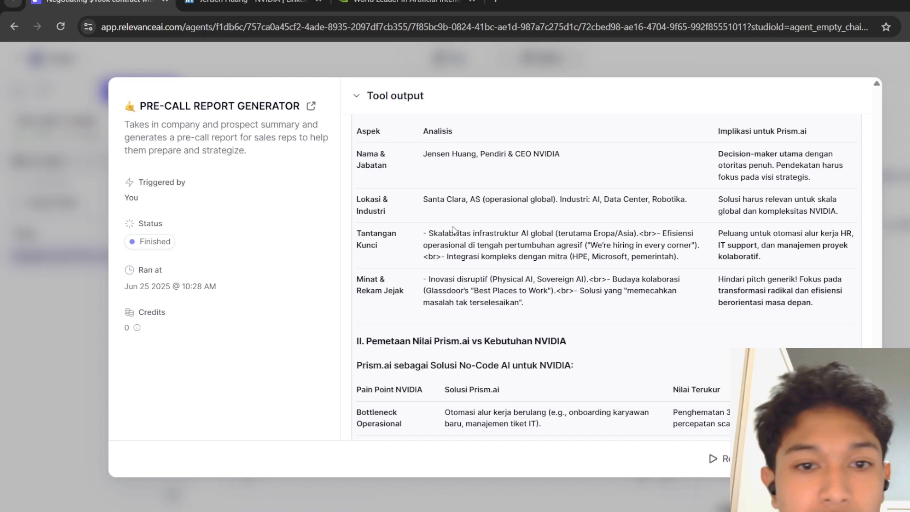
scroll(452, 230, "down", 7)
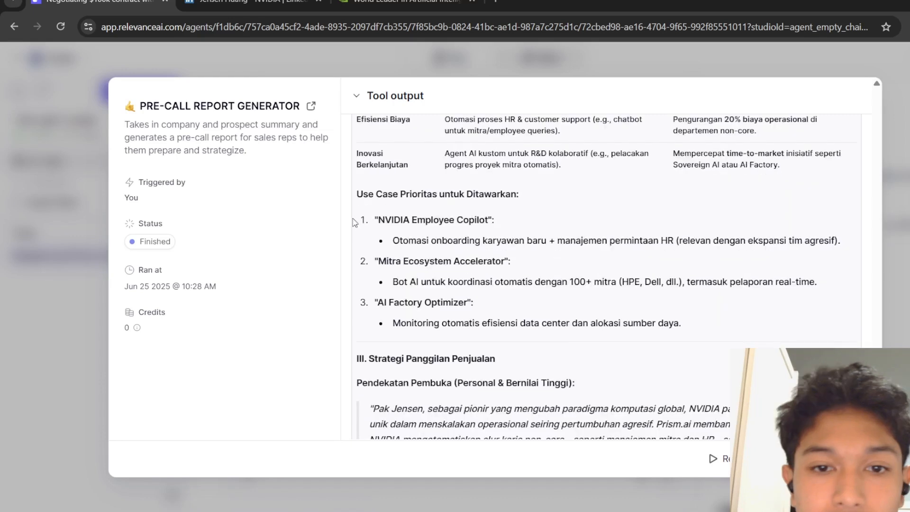